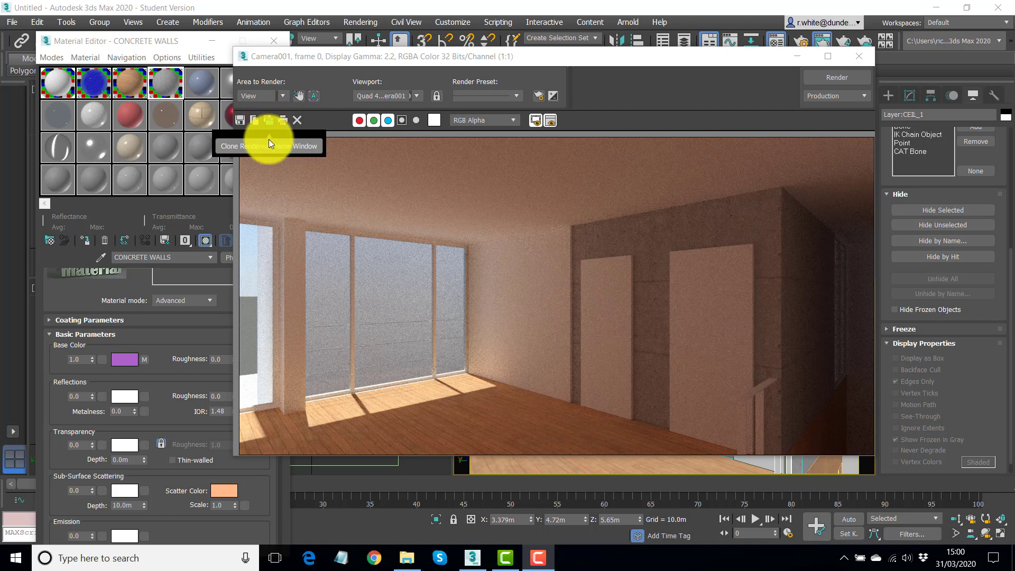
# Clone the rendered Camera001 frame, minimize the copy and close the original render window.
pyautogui.click(269, 120)
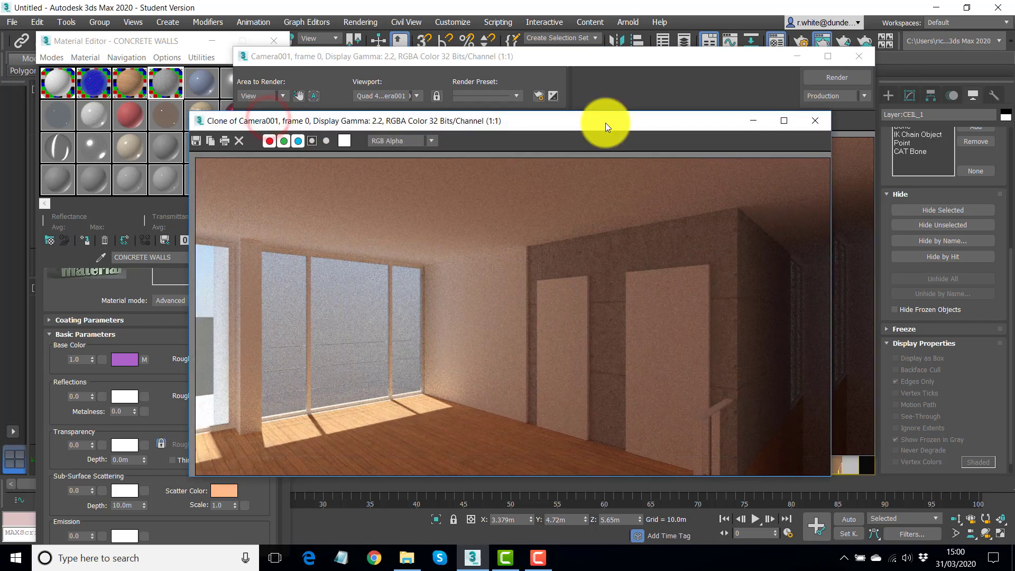
pyautogui.moveTo(605, 121); pyautogui.dragTo(586, 139)
pyautogui.click(733, 138)
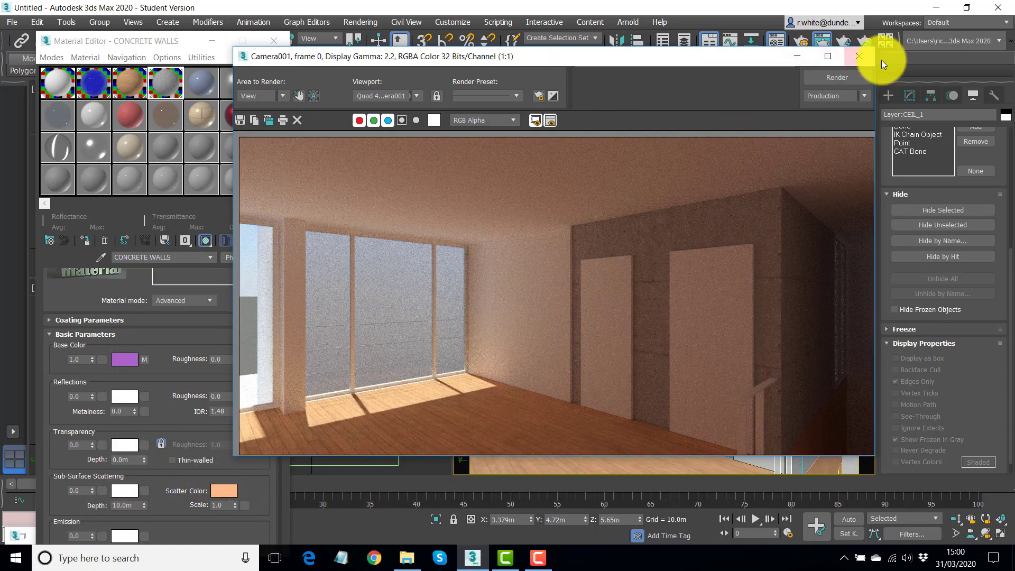
pyautogui.click(865, 56)
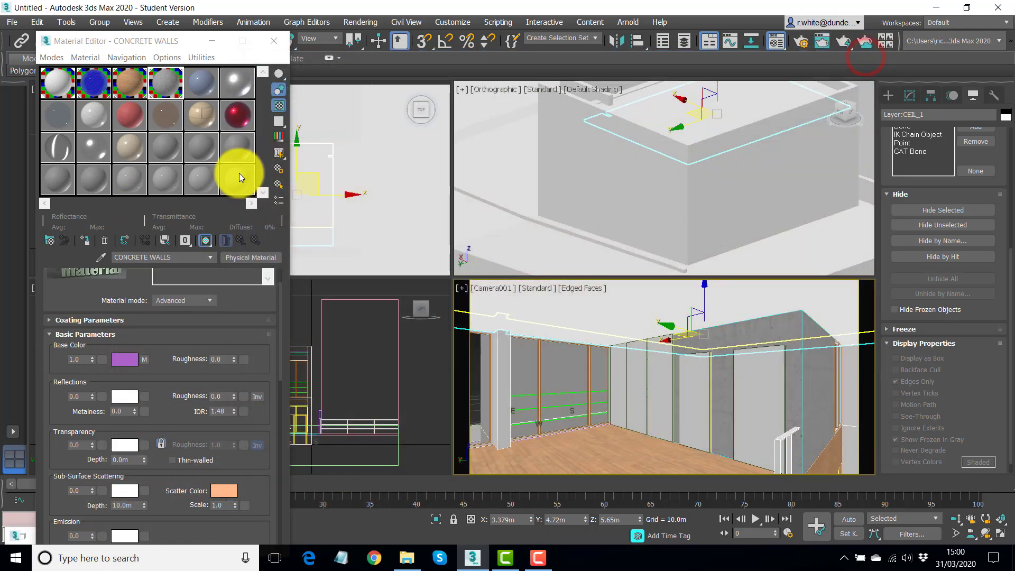
# Select the WOODEN FLOORS material and open its enlarged sample preview beside the Material Editor.
pyautogui.moveTo(182, 38); pyautogui.dragTo(271, 27)
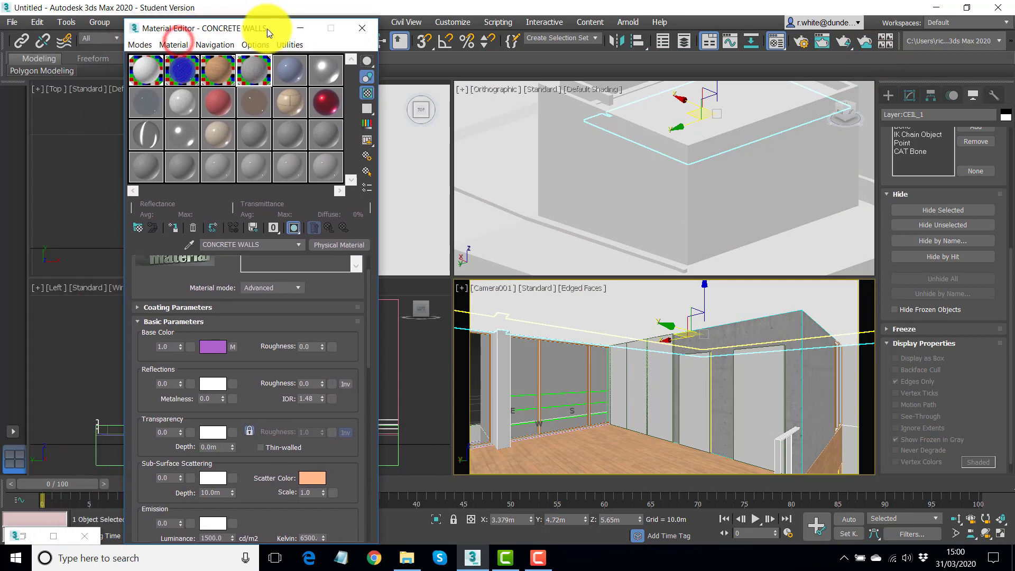
pyautogui.click(221, 71)
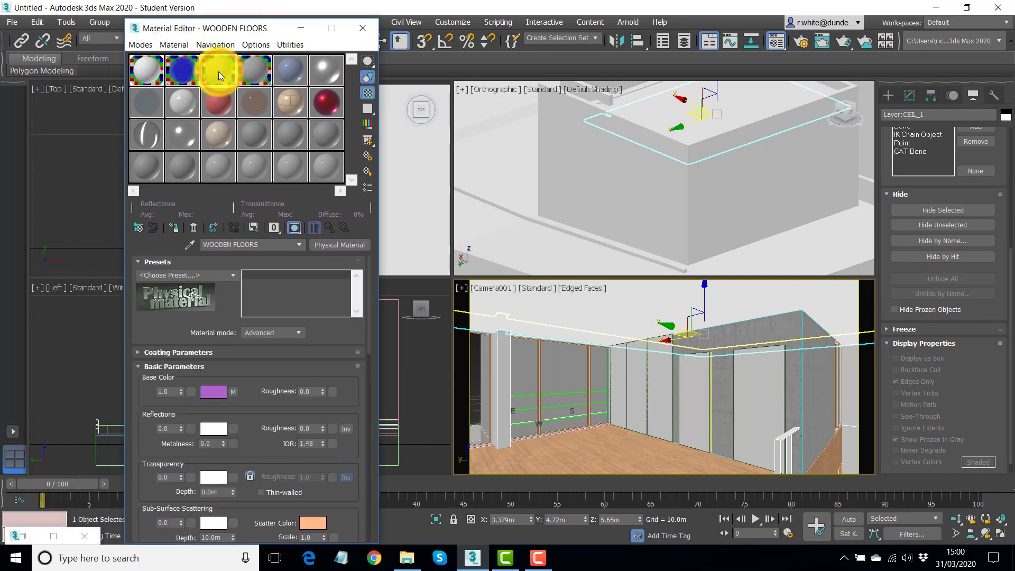
pyautogui.doubleClick(218, 72)
pyautogui.click(562, 34)
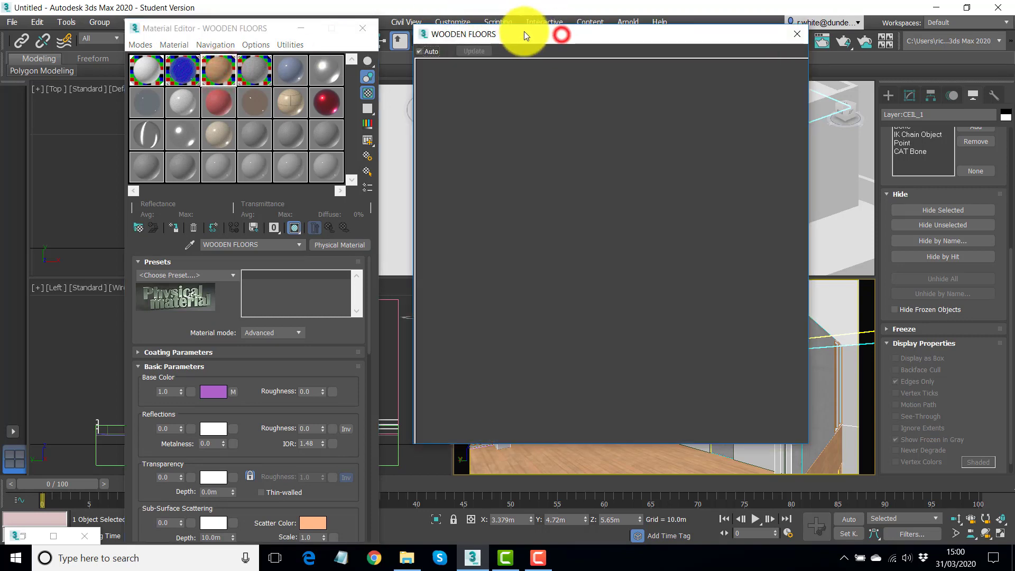
pyautogui.moveTo(518, 32); pyautogui.dragTo(573, 29)
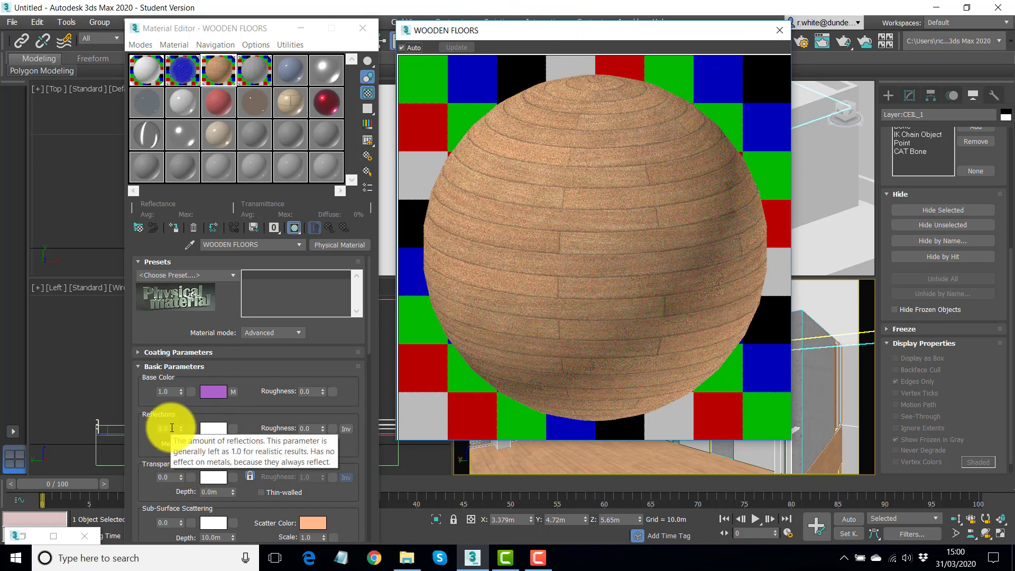
# Set the WOODEN FLOORS reflection amount to 0.4 and reflection roughness to 0.2, and close the enlarged preview.
pyautogui.click(172, 427)
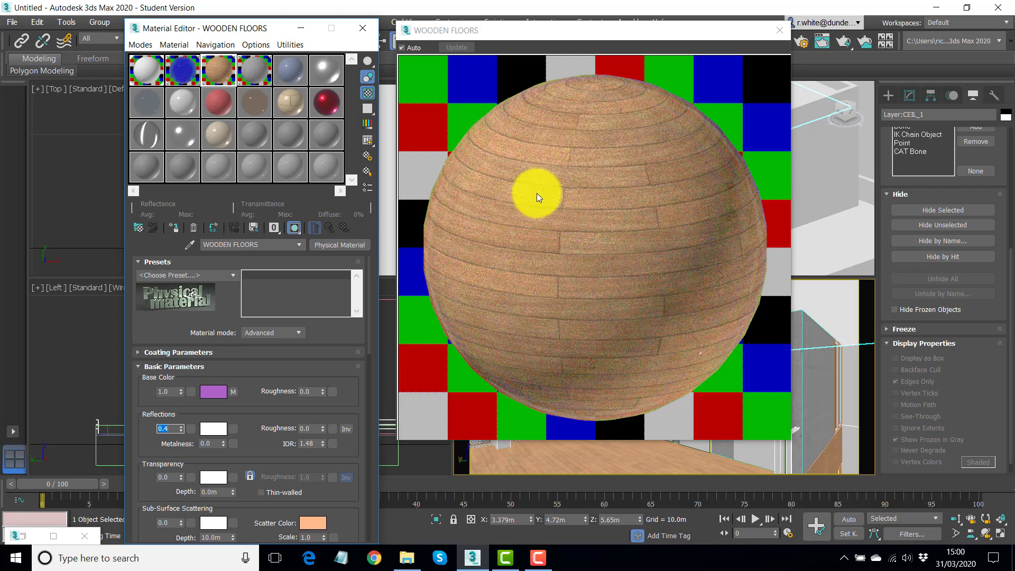
pyautogui.click(315, 427)
pyautogui.moveTo(315, 427); pyautogui.dragTo(286, 427)
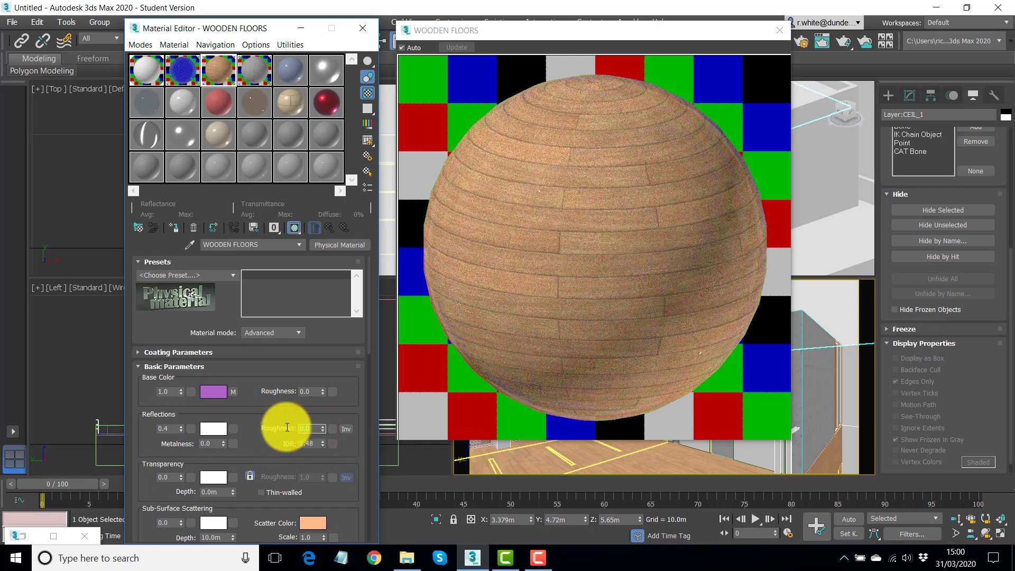
pyautogui.write('0')
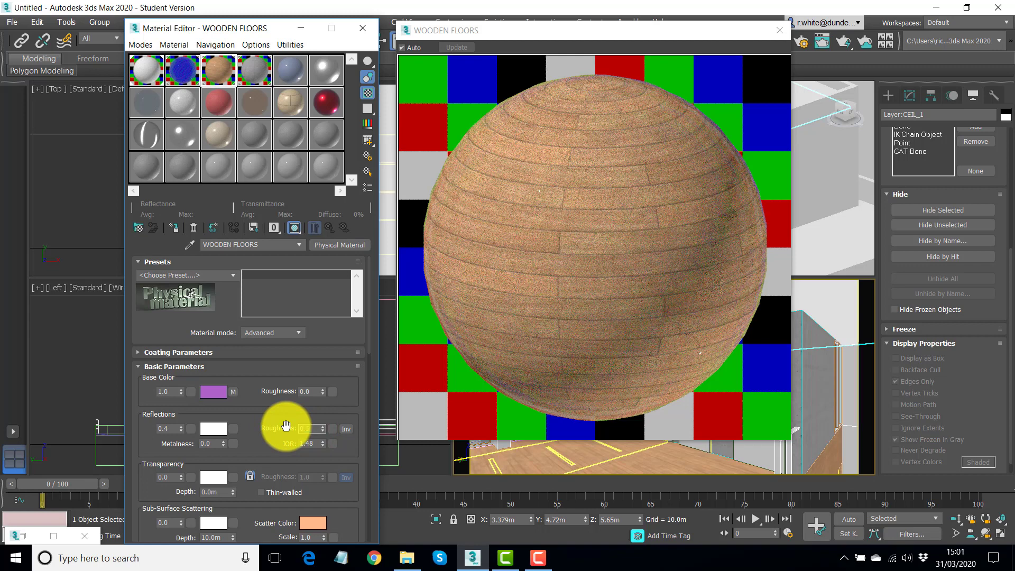
pyautogui.press('Return')
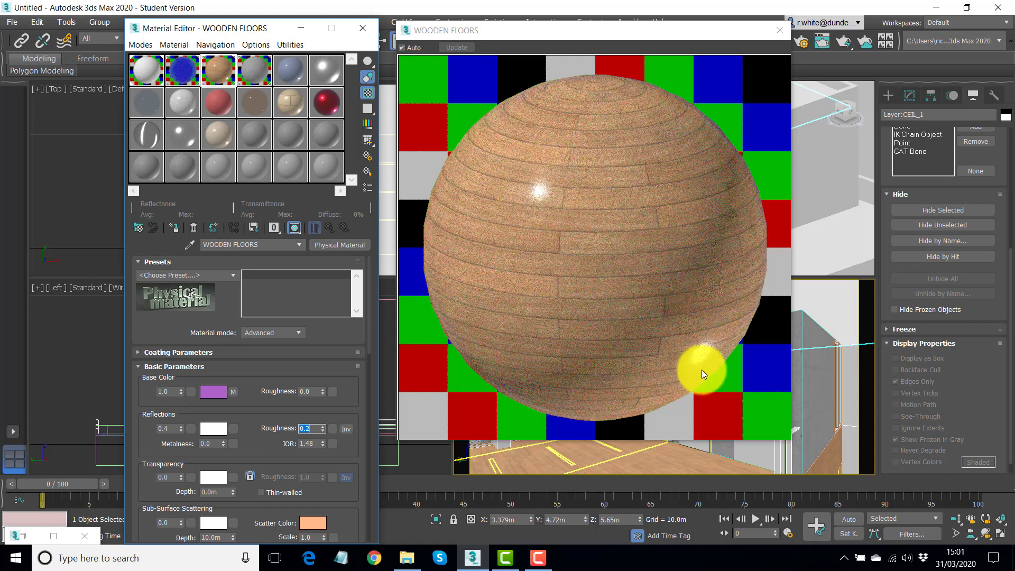
pyautogui.click(775, 34)
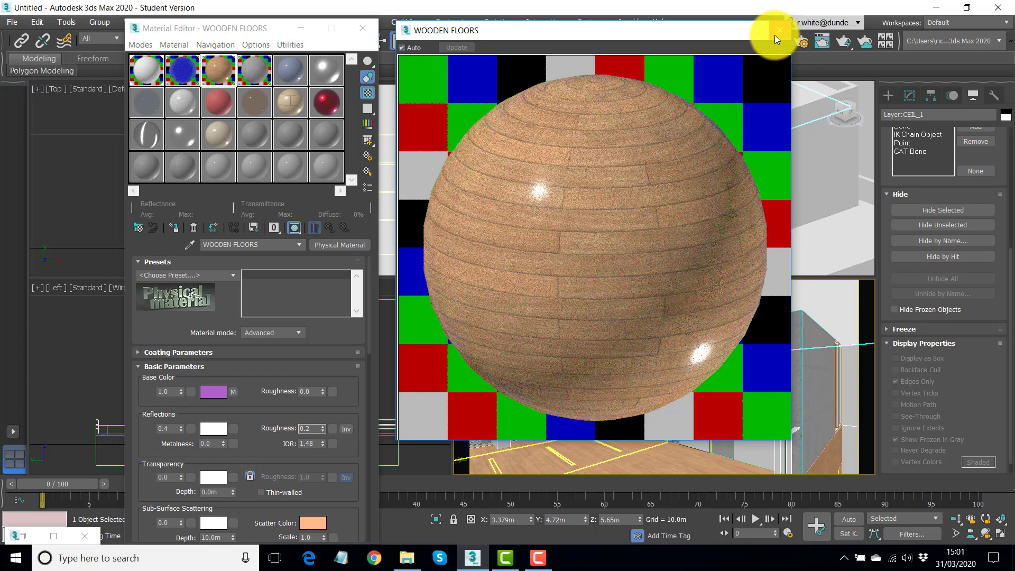
pyautogui.click(773, 34)
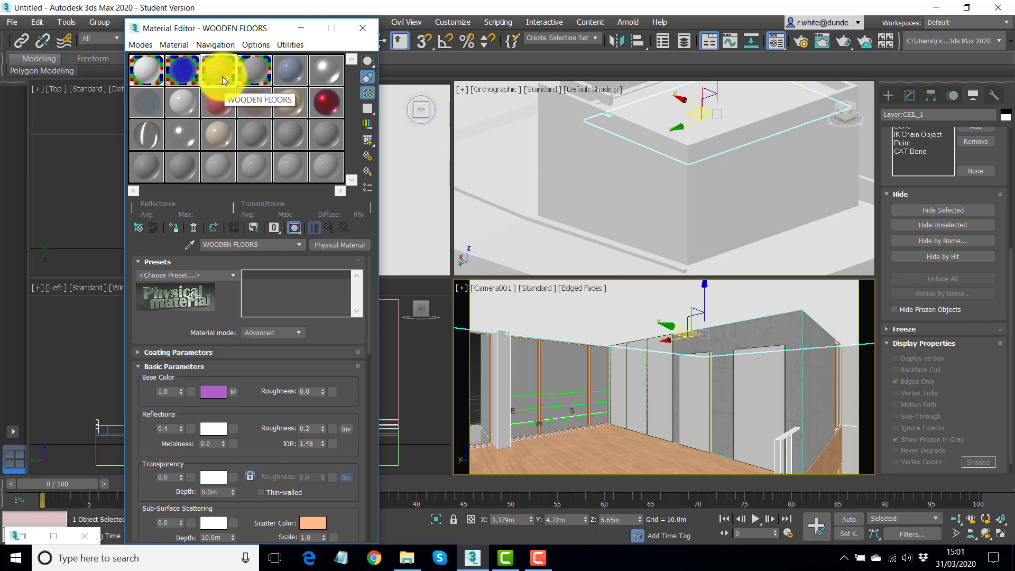
# Copy the WOODEN FLOORS material into the fifth sample slot and rename the copy WOODEN WALLS.
pyautogui.click(294, 76)
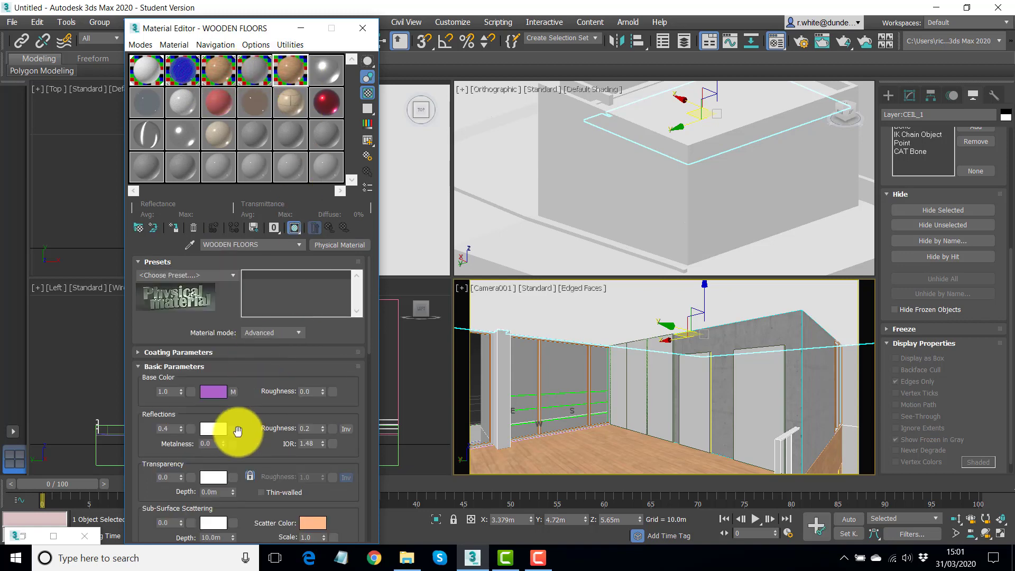
pyautogui.doubleClick(246, 244)
pyautogui.write('WALLS')
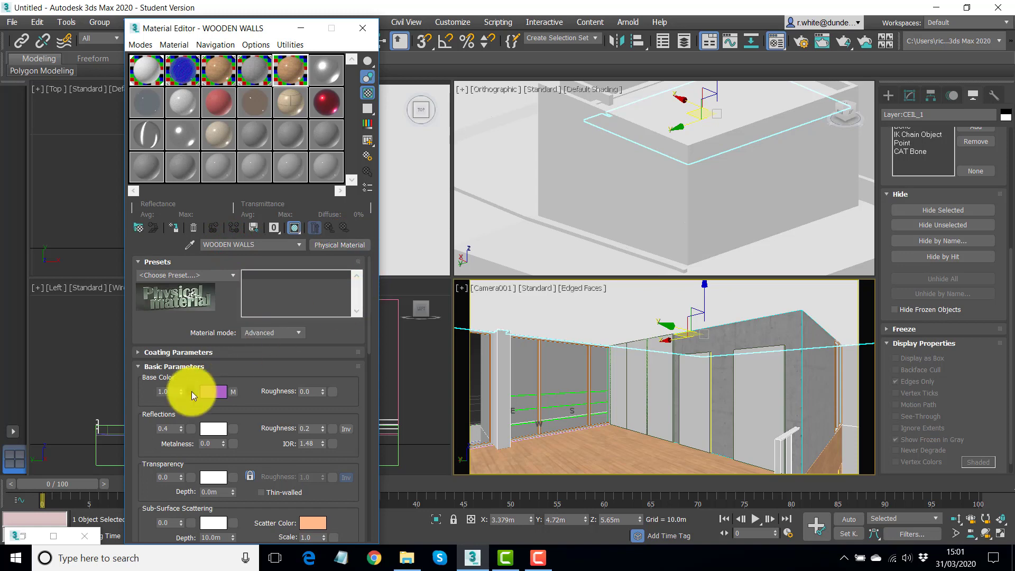
# Set both the reflection amount and the reflection roughness of WOODEN WALLS to 0.
pyautogui.doubleClick(174, 432)
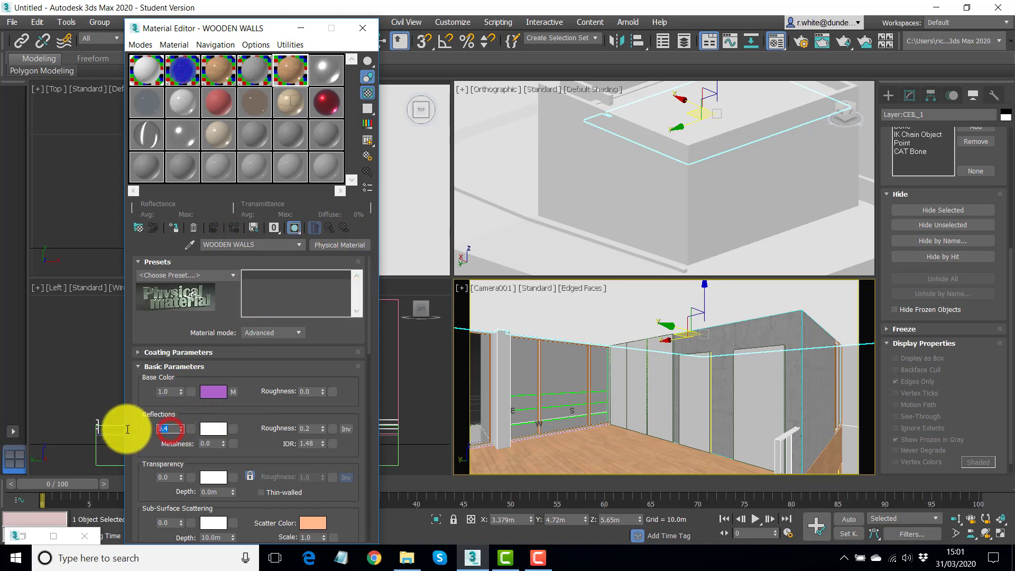
pyautogui.write('0')
pyautogui.press('Return')
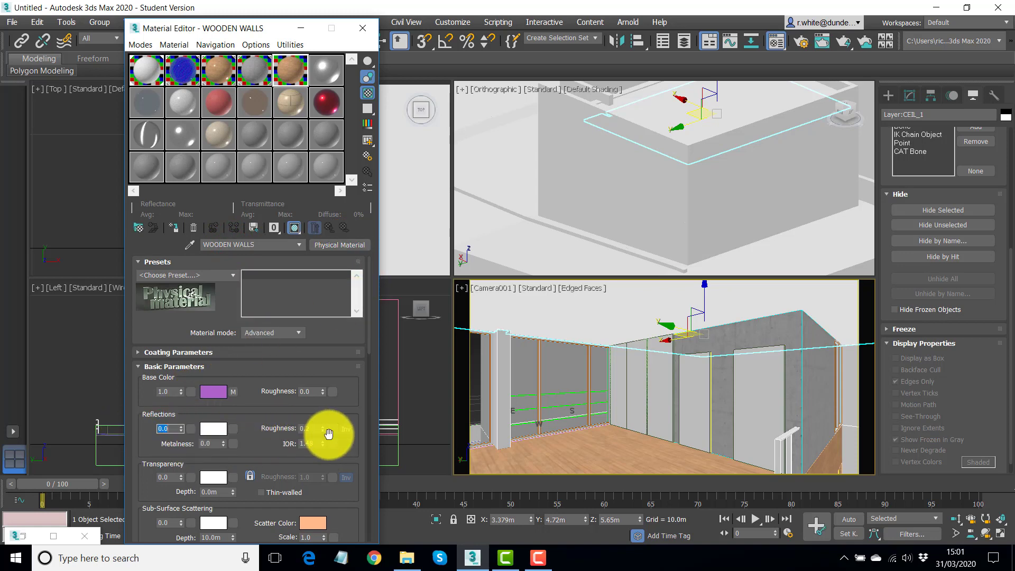
pyautogui.doubleClick(311, 429)
pyautogui.write('0')
pyautogui.press('Return')
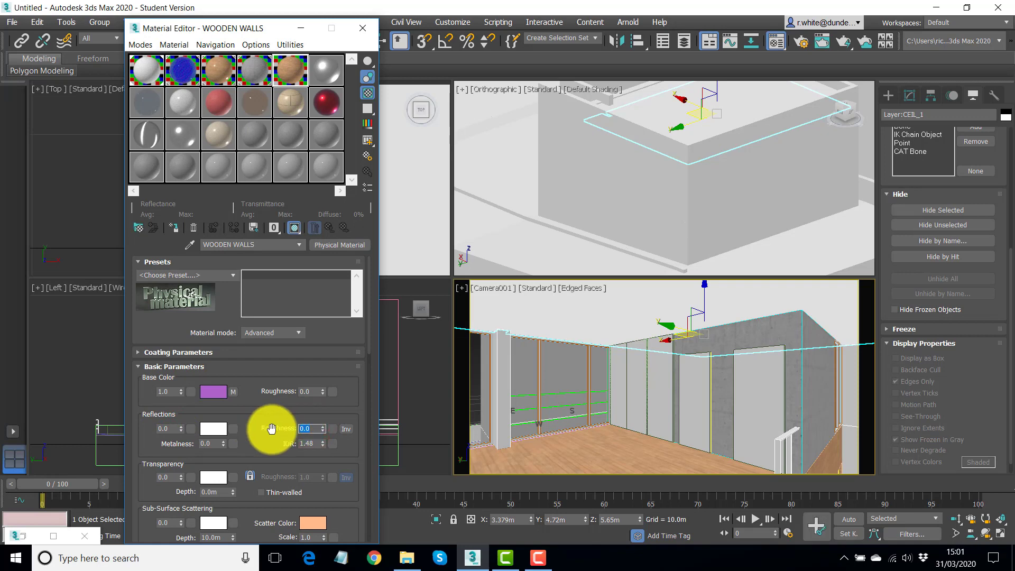
# Select the WL_WOOD_G wall in the camera view and assign the WOODEN WALLS material to it.
pyautogui.click(829, 462)
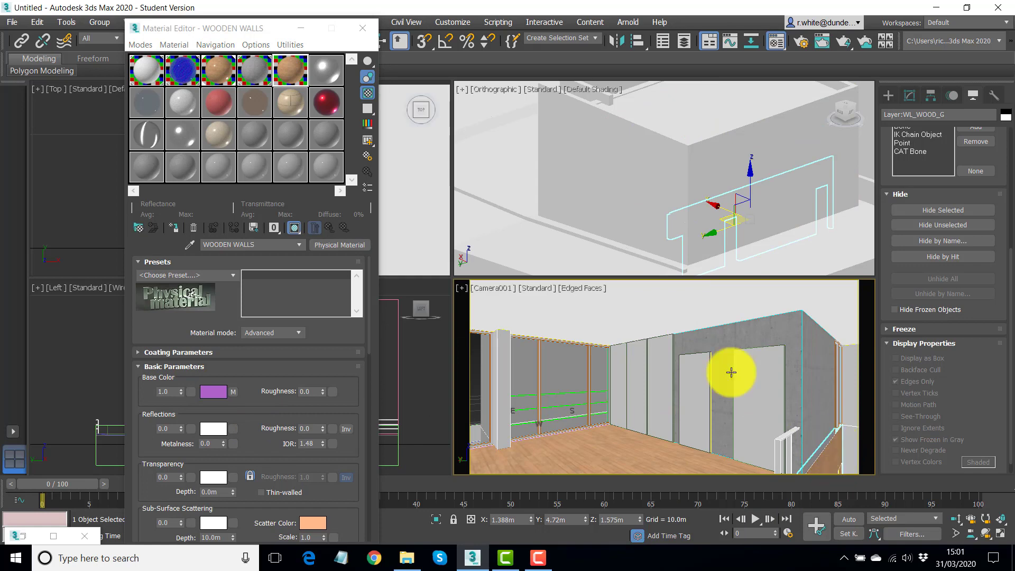
pyautogui.click(176, 228)
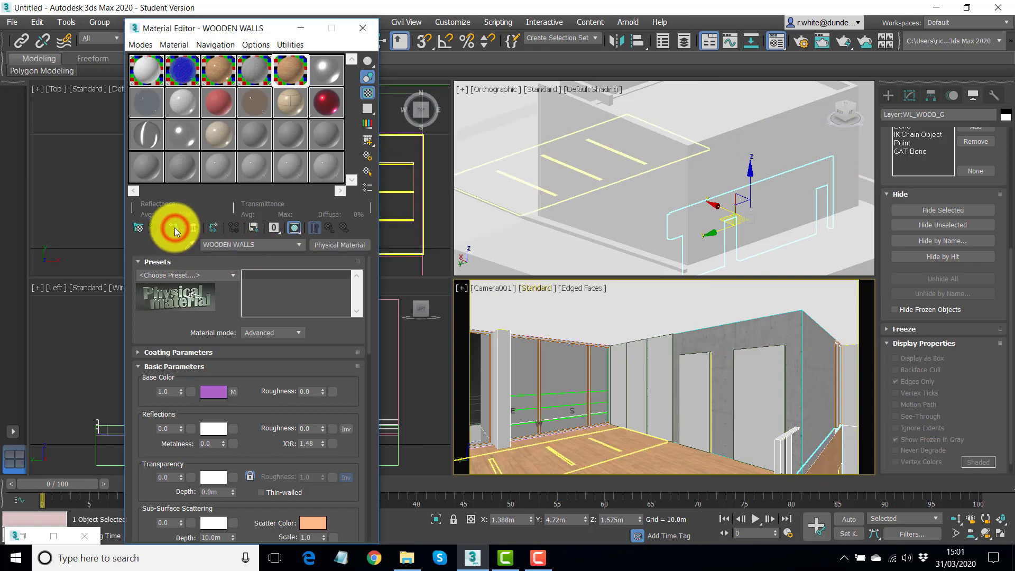
pyautogui.click(685, 453)
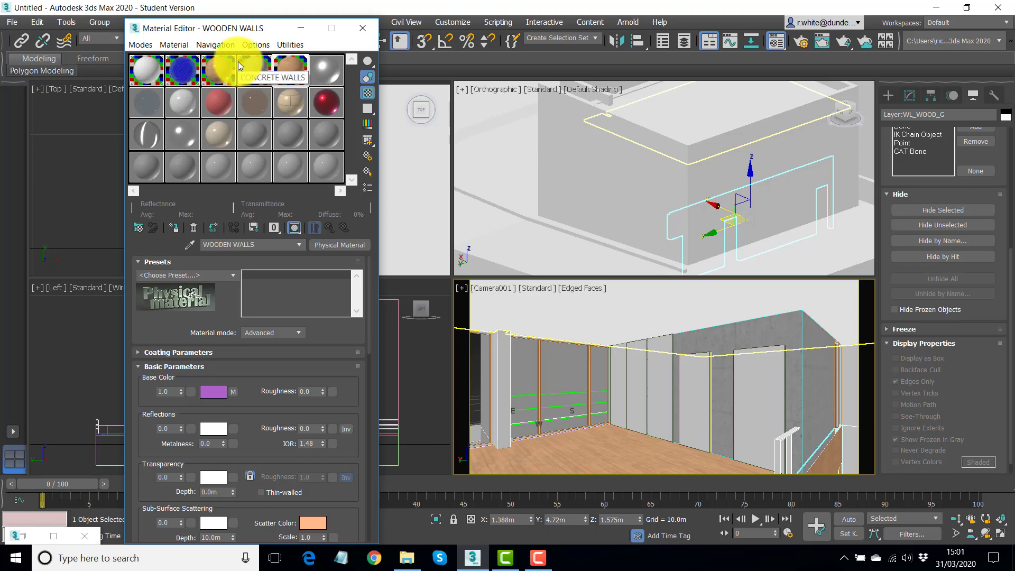
# Rename the material in the sixth sample slot SILVER.
pyautogui.click(321, 68)
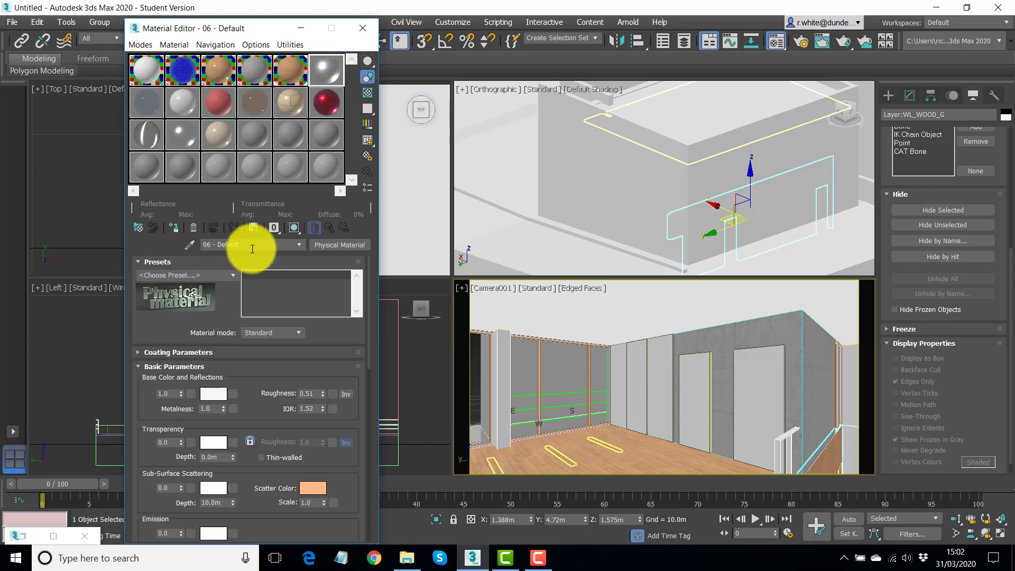
pyautogui.moveTo(249, 245); pyautogui.dragTo(154, 244)
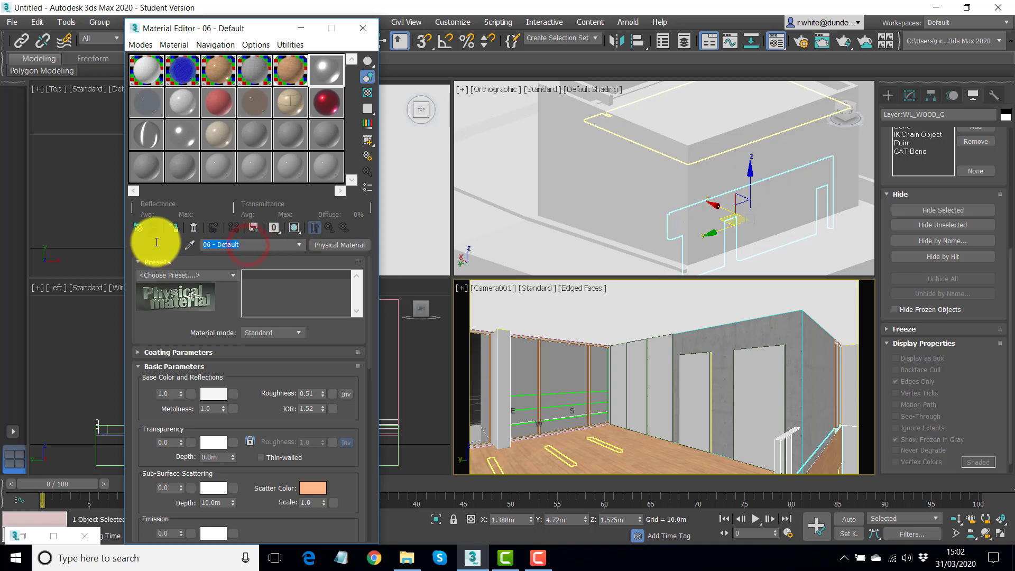
pyautogui.write('SILVER')
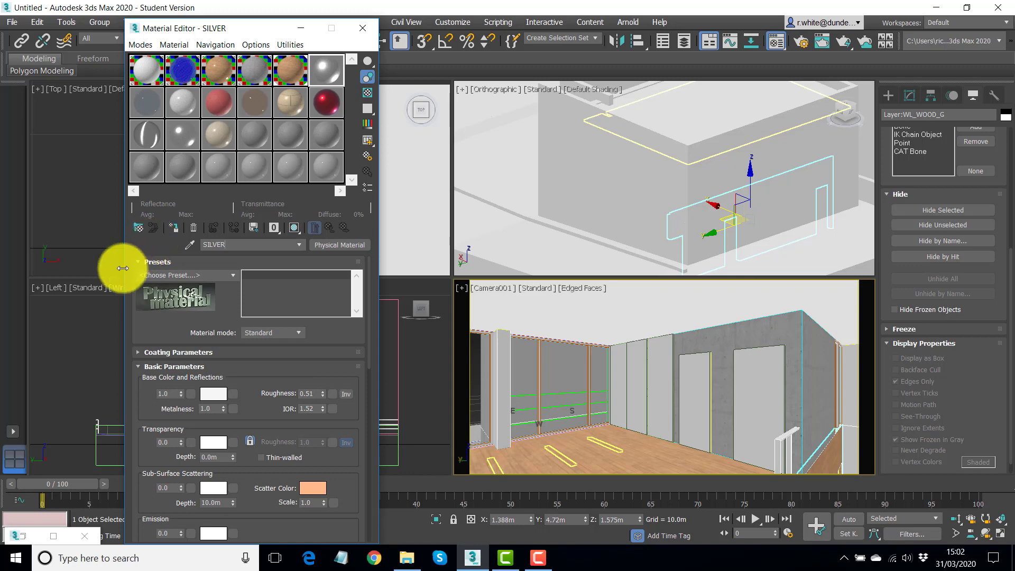
# Apply the Silver metal preset to the SILVER material and turn on its sample slot background.
pyautogui.click(231, 273)
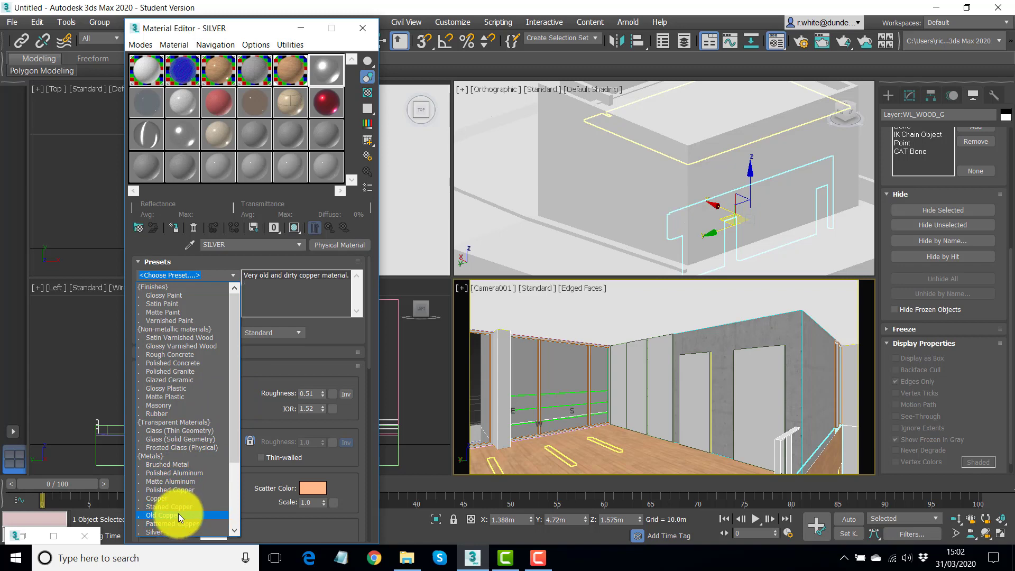
pyautogui.scroll(-4, 205, 495)
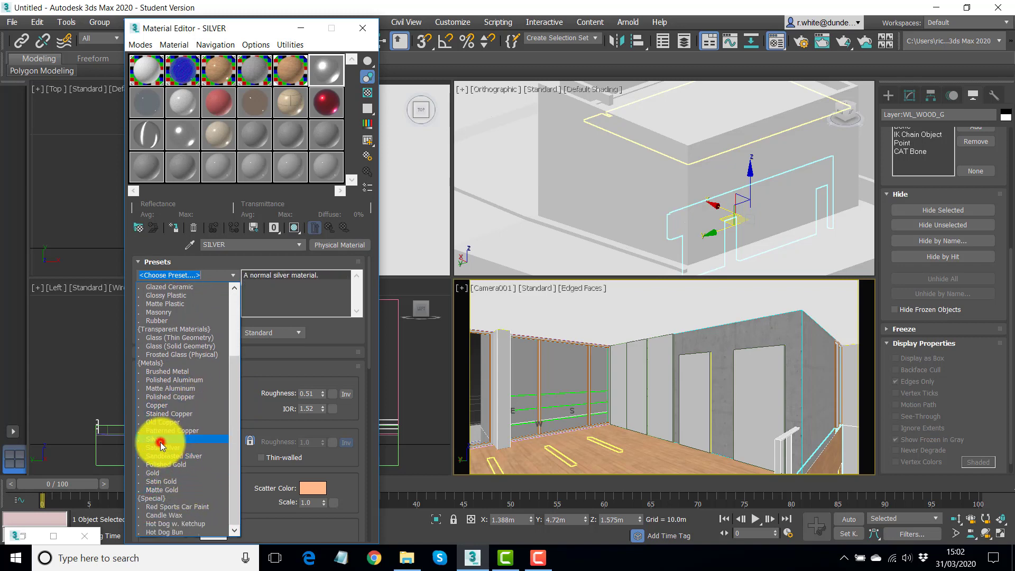
pyautogui.click(162, 439)
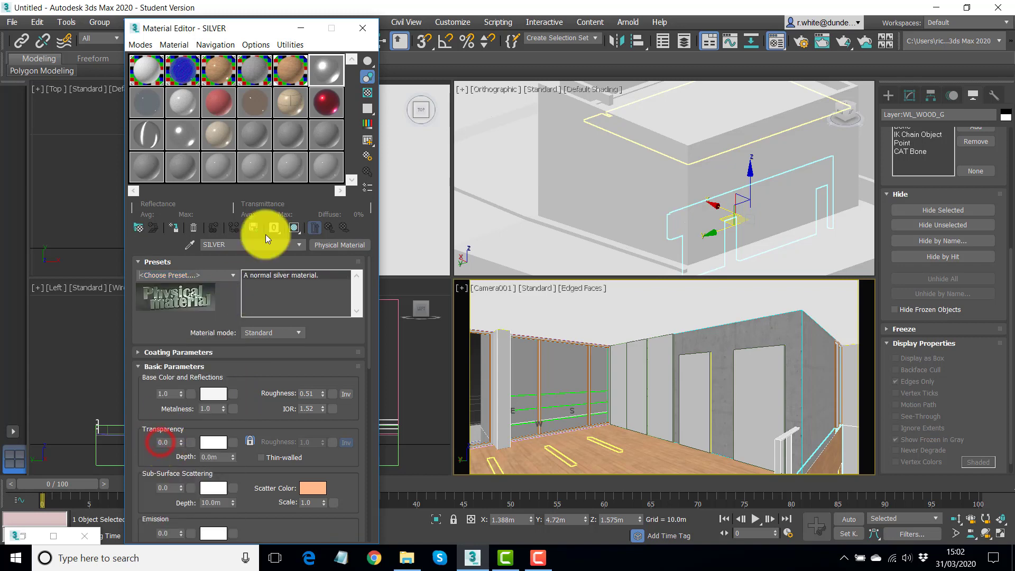
pyautogui.click(369, 93)
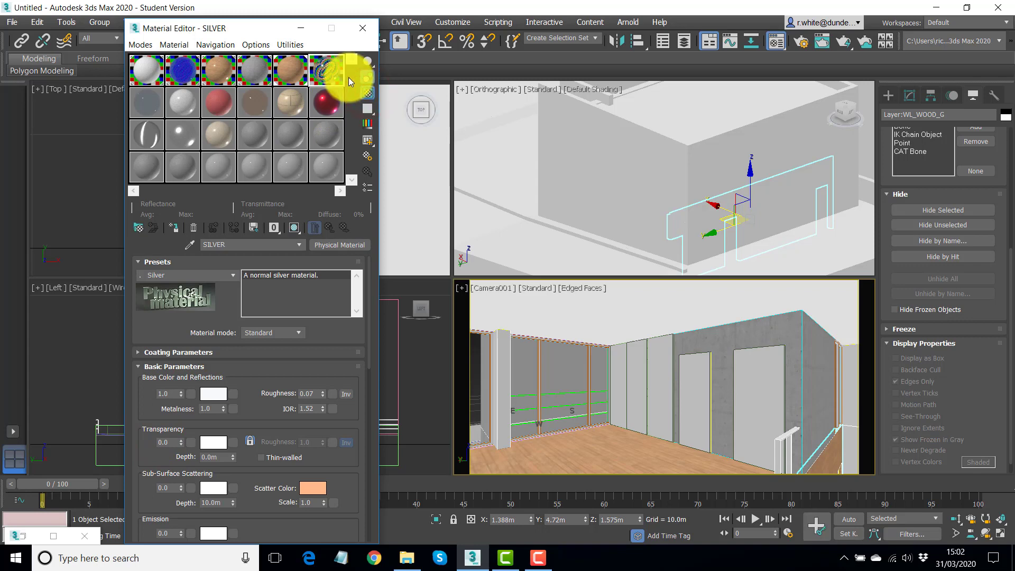
# Assign the SILVER material to the stair handrail and to the WIN_FR_1 window frames.
pyautogui.moveTo(330, 76); pyautogui.dragTo(777, 445)
pyautogui.click(776, 444)
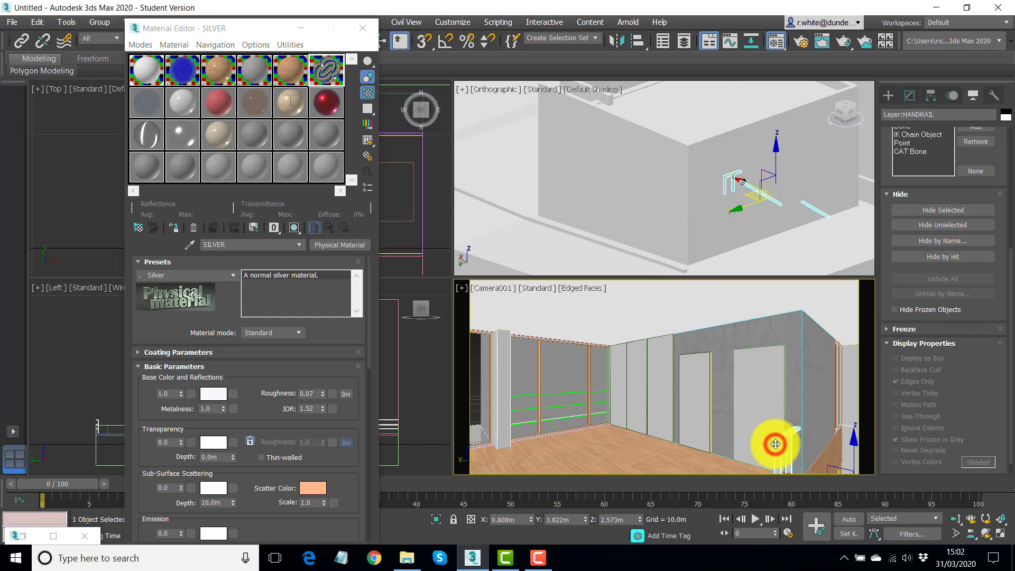
pyautogui.click(173, 228)
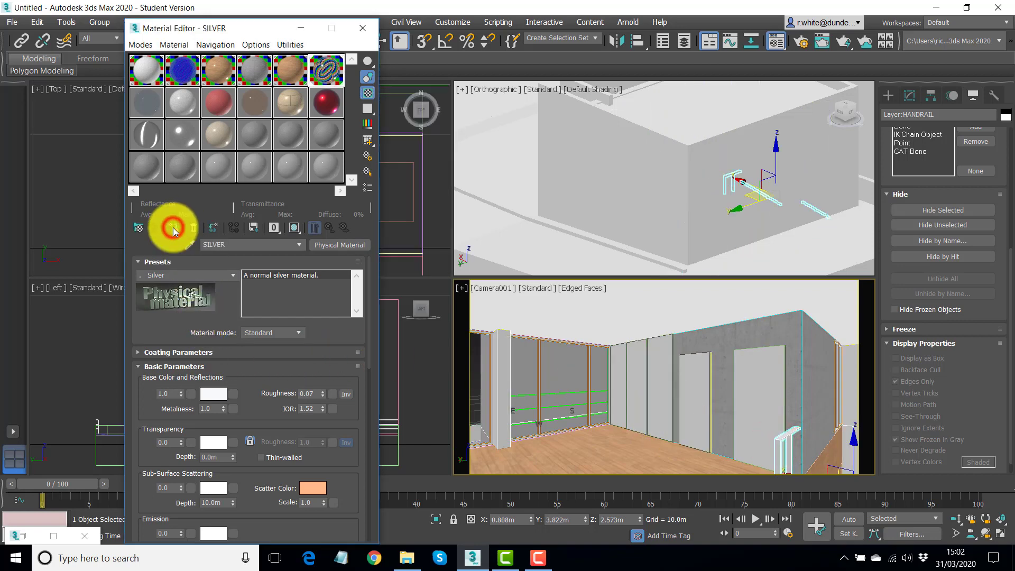
pyautogui.click(486, 333)
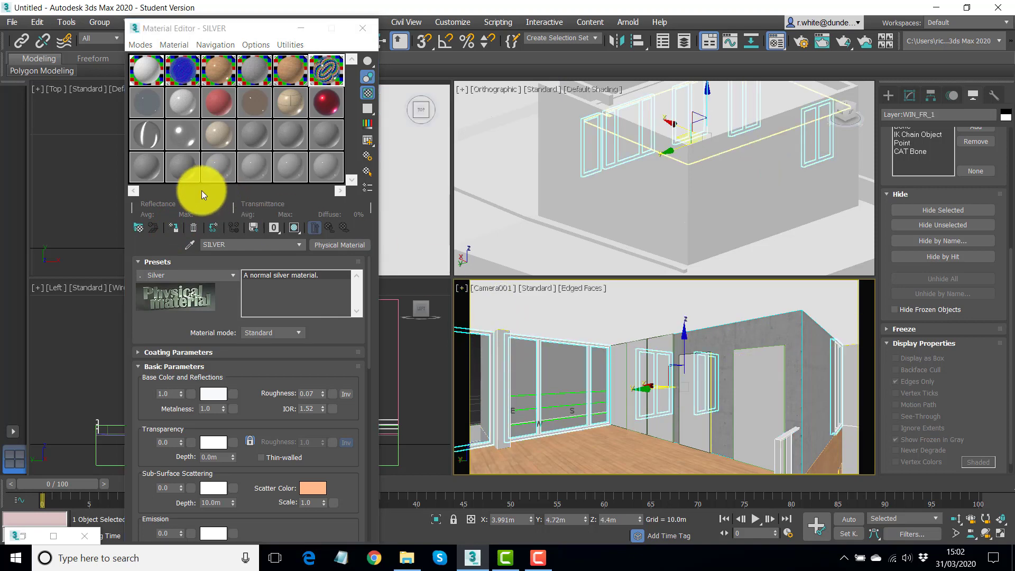
pyautogui.click(172, 227)
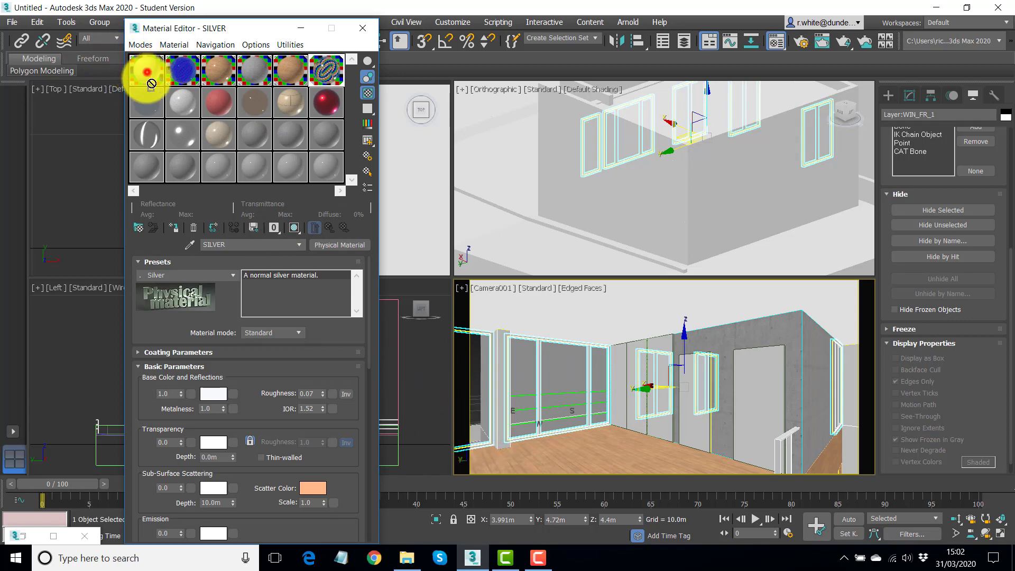
# Copy the WHITE material into the first slot of the second row and rename the copy GREY.
pyautogui.click(147, 103)
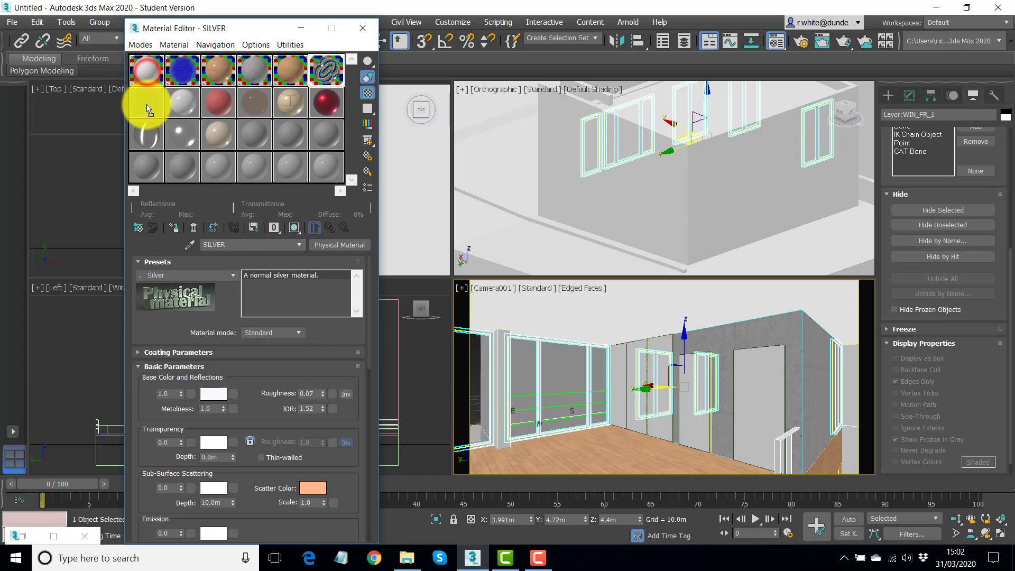
pyautogui.click(237, 244)
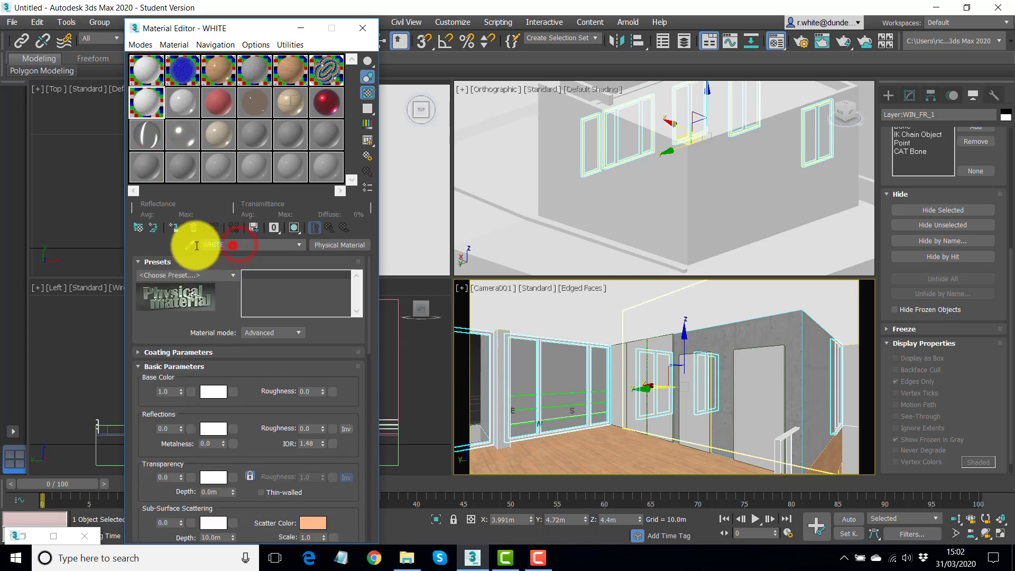
pyautogui.write('GR')
pyautogui.press('Return')
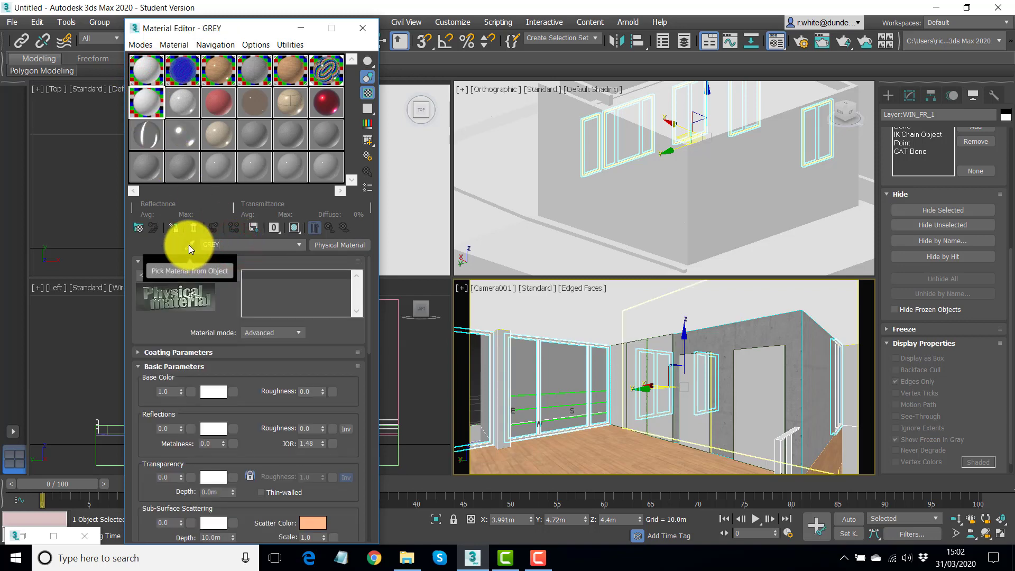
# Set the base color of the GREY material to a dark grey with red, green and blue at 0.184.
pyautogui.click(210, 391)
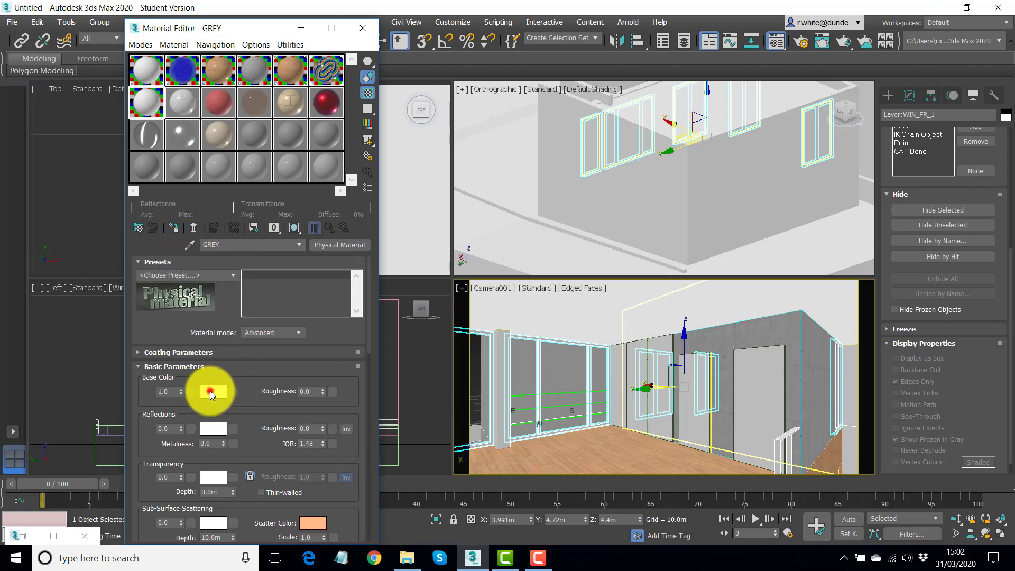
pyautogui.moveTo(347, 176); pyautogui.dragTo(346, 96)
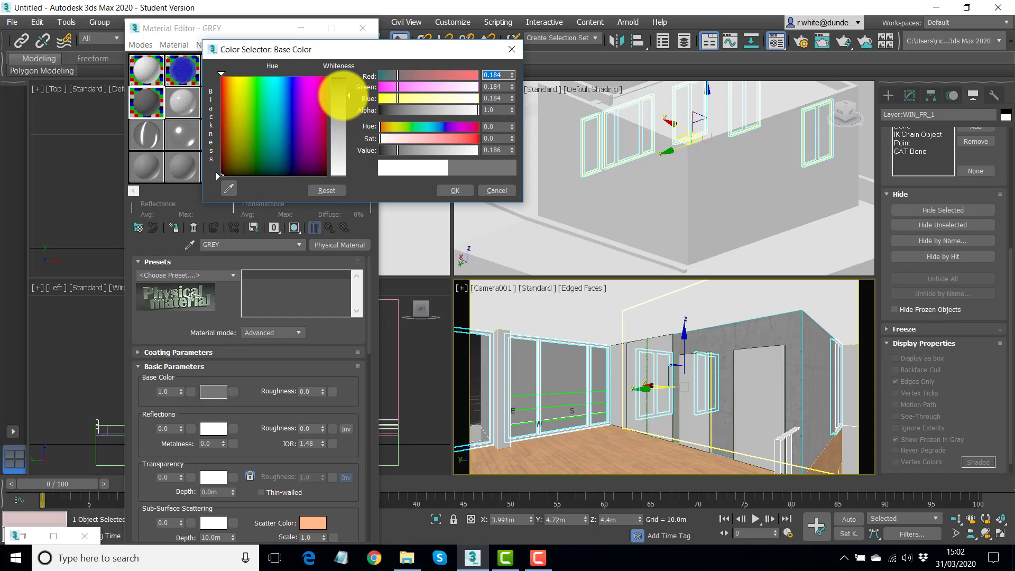
pyautogui.click(456, 188)
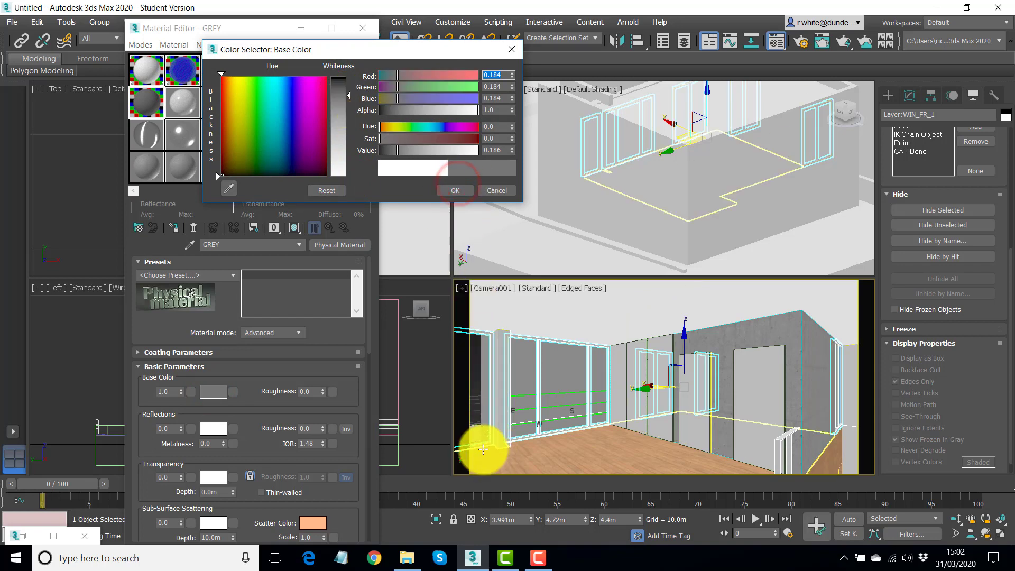
# Select the SI_ROAD object beyond the windows in the camera view and assign the GREY material to it.
pyautogui.click(475, 434)
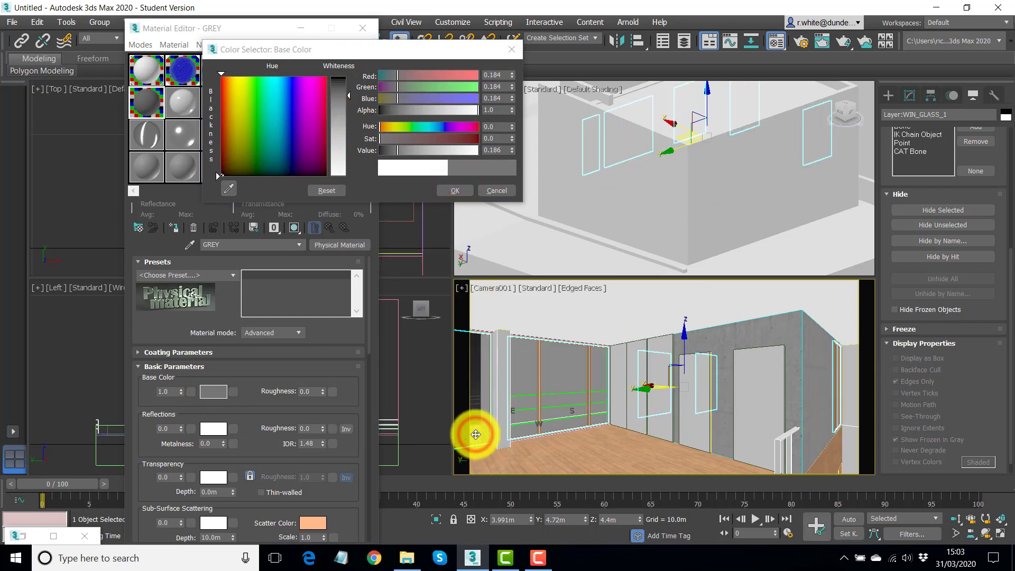
pyautogui.click(476, 434)
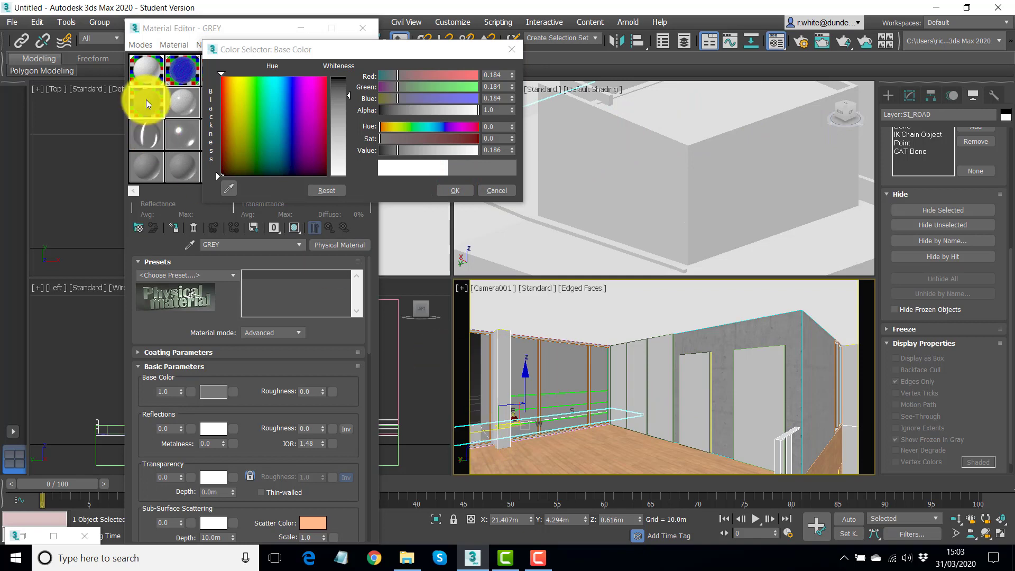
pyautogui.click(456, 190)
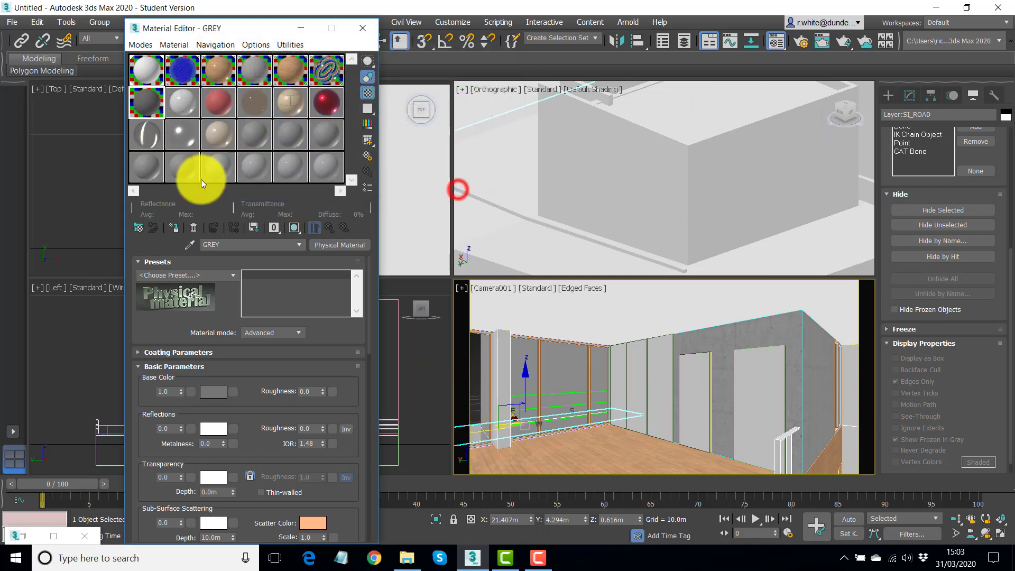
pyautogui.click(177, 226)
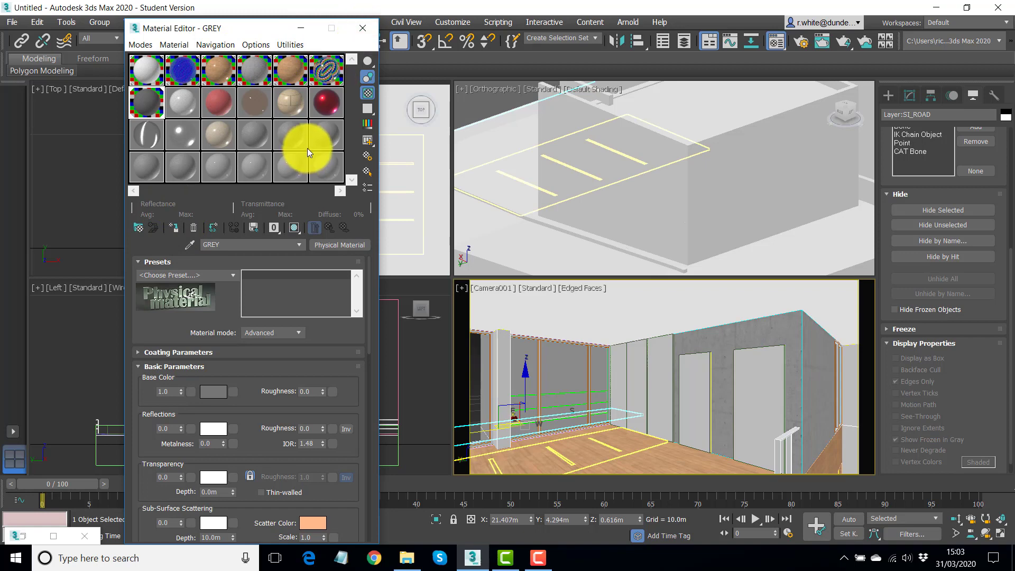
pyautogui.click(607, 437)
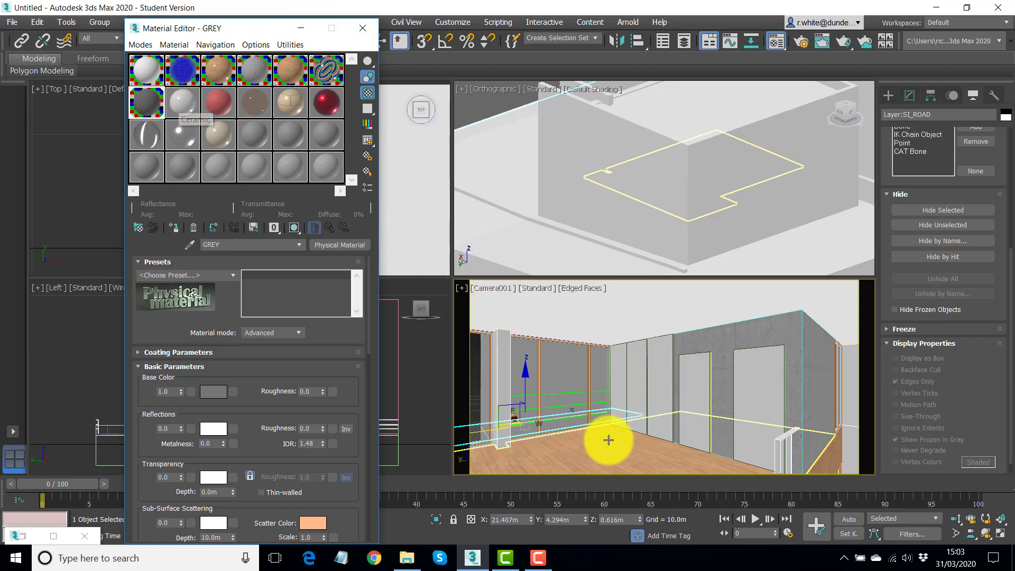
pyautogui.click(650, 392)
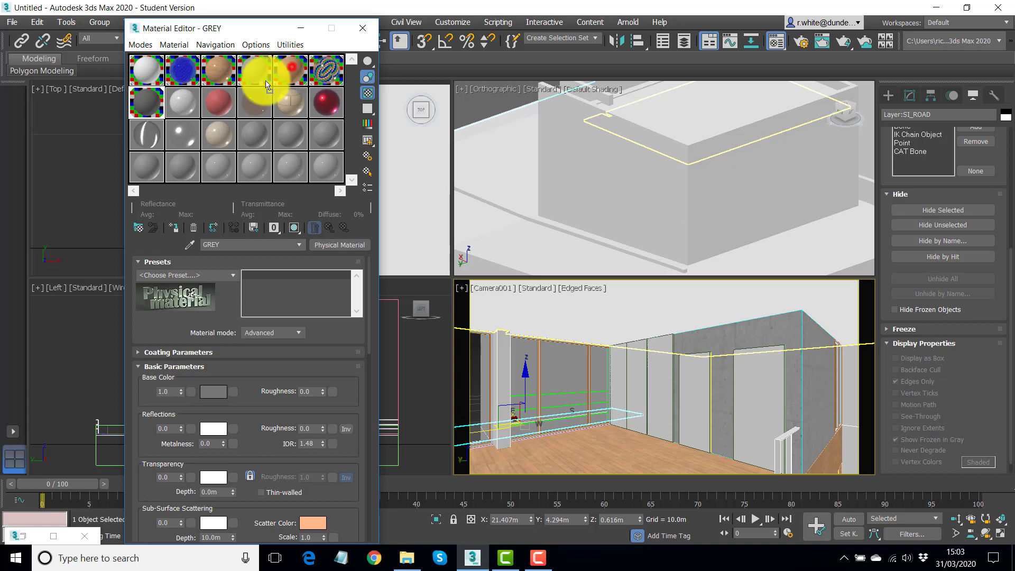
# Copy the WOODEN WALLS material into the second slot of the second row and rename the copy DOORS.
pyautogui.click(183, 105)
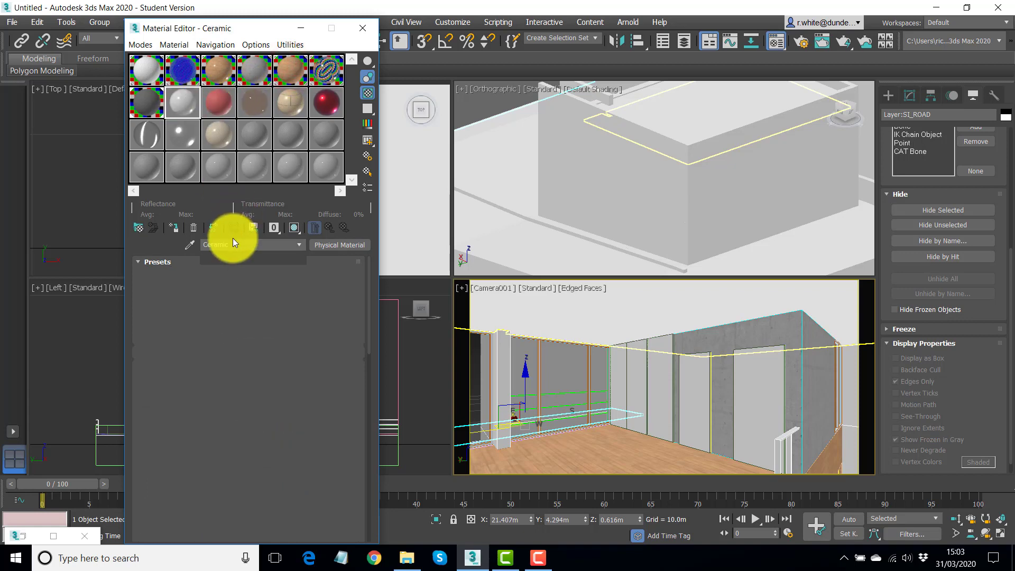
pyautogui.click(260, 243)
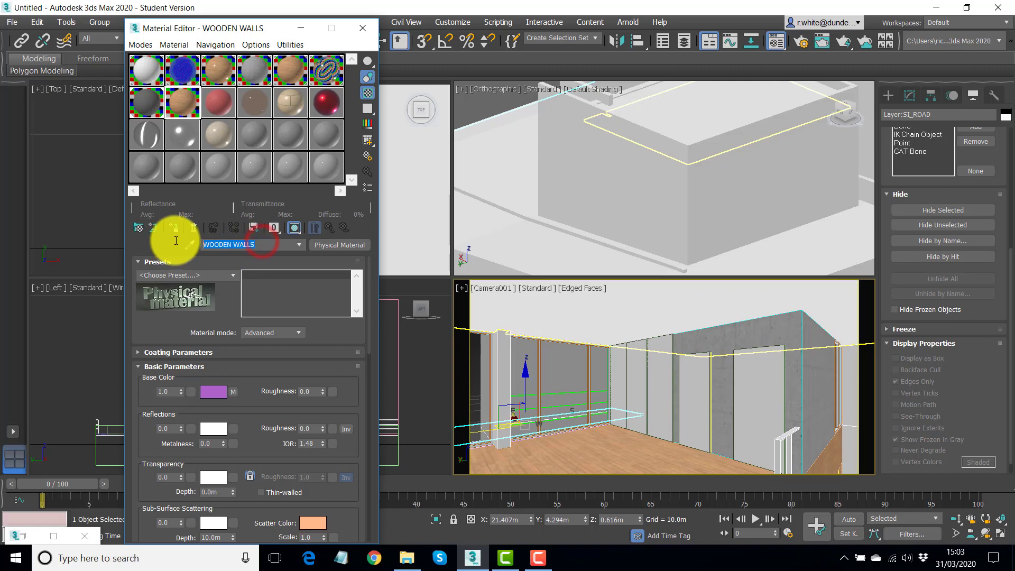
pyautogui.write('DOORS')
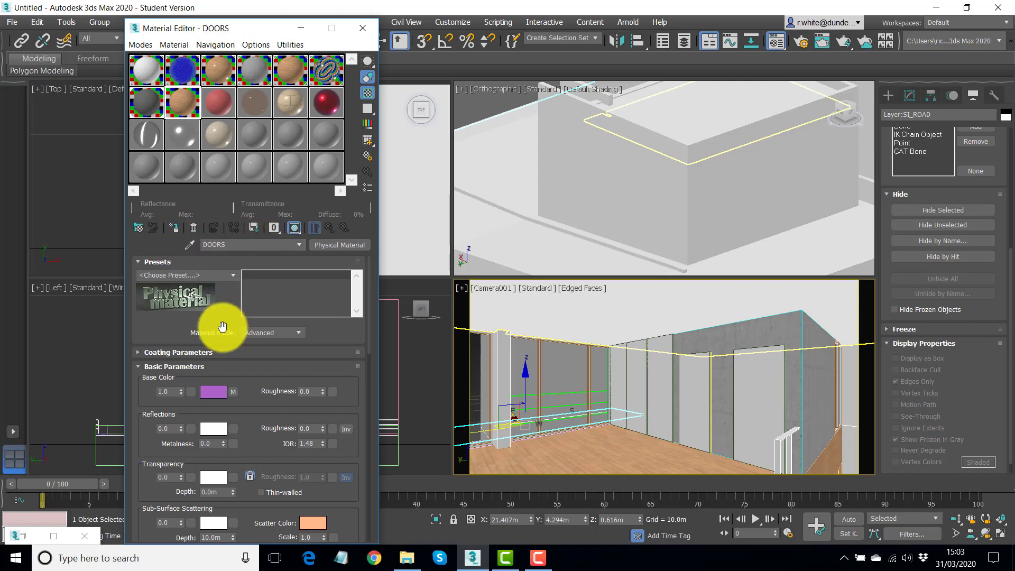
# Preview Cerejeria-Wood-Texture-HiRes.jpg from the maps folder and load it as the base color bitmap of the DOORS material.
pyautogui.moveTo(245, 431); pyautogui.dragTo(267, 61)
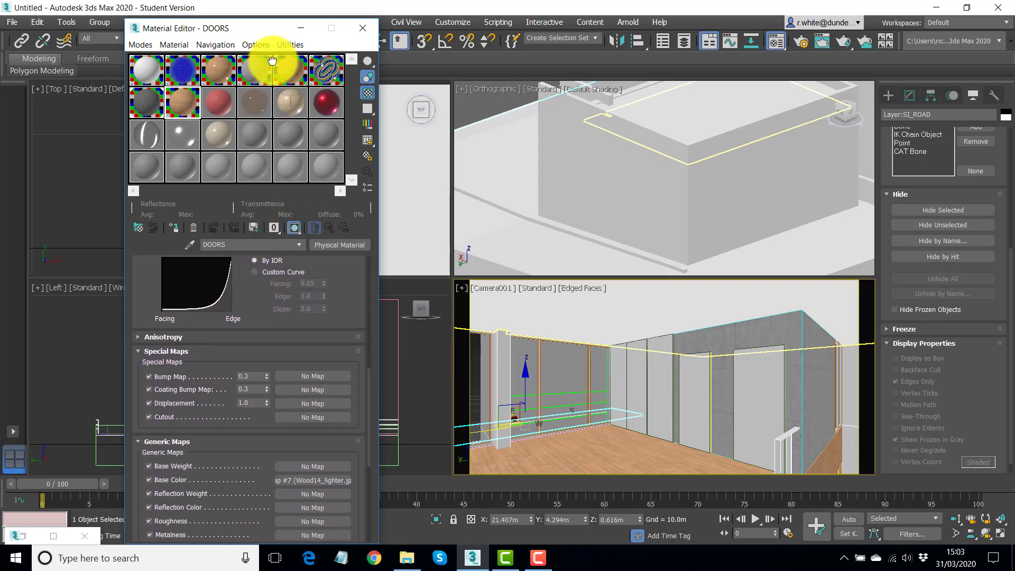
pyautogui.click(320, 479)
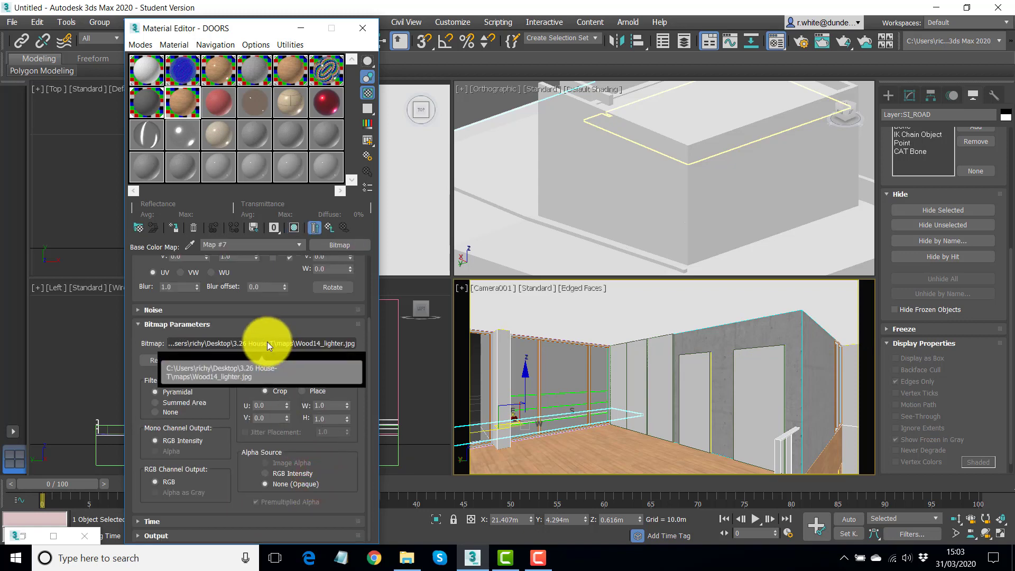
pyautogui.click(268, 343)
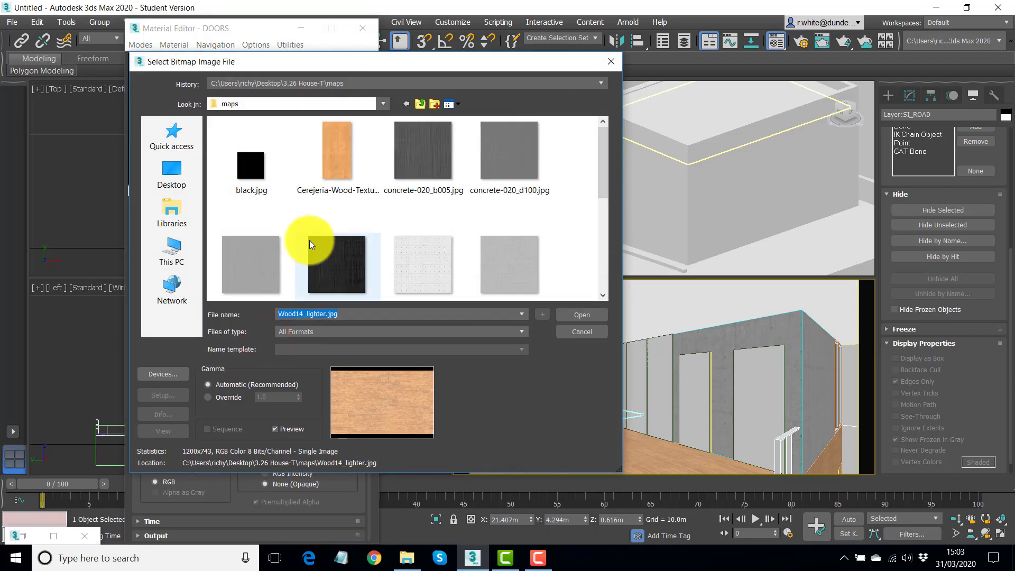
pyautogui.click(334, 139)
pyautogui.click(164, 431)
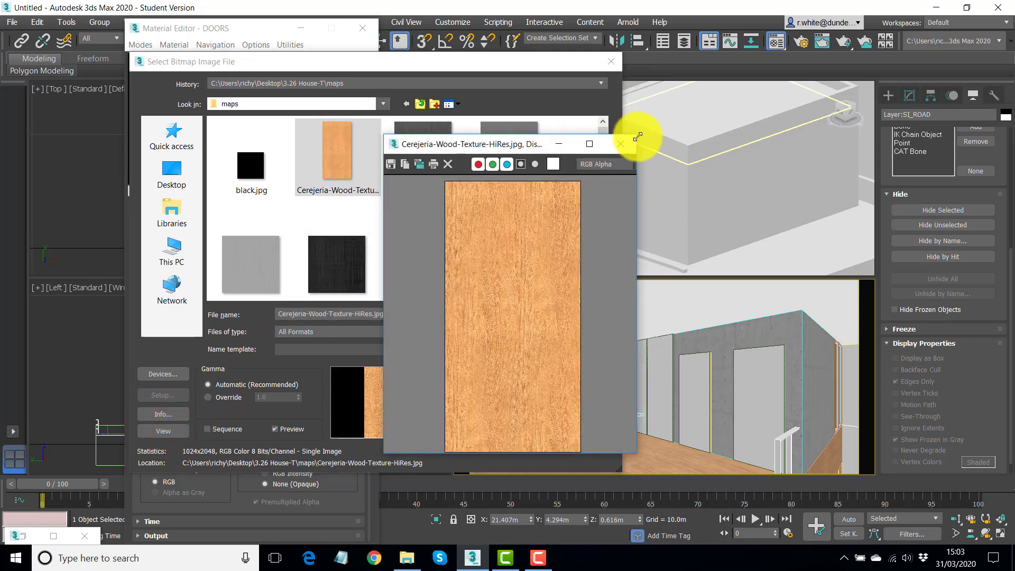
pyautogui.moveTo(637, 136); pyautogui.dragTo(862, 4)
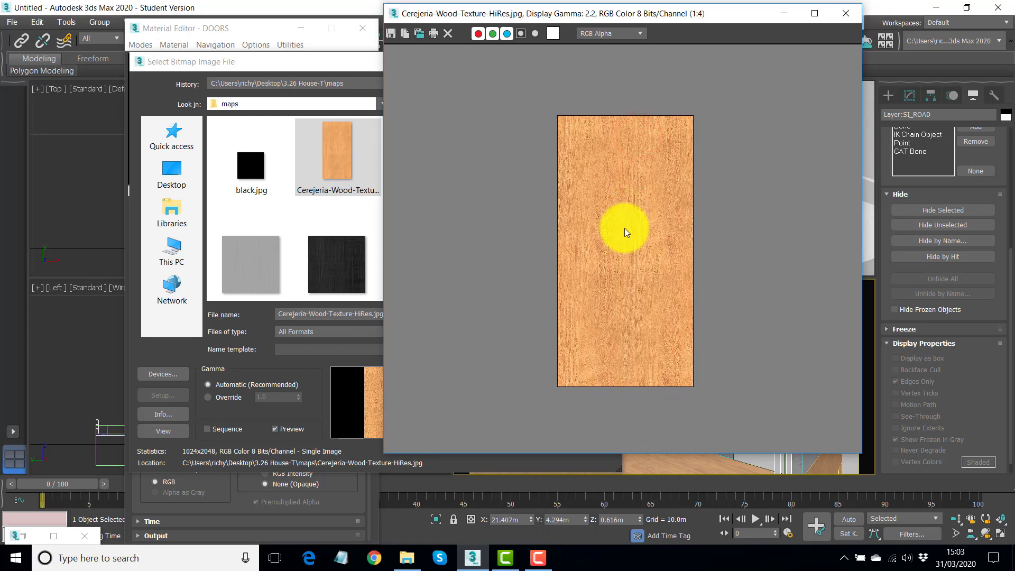
pyautogui.scroll(2, 624, 230)
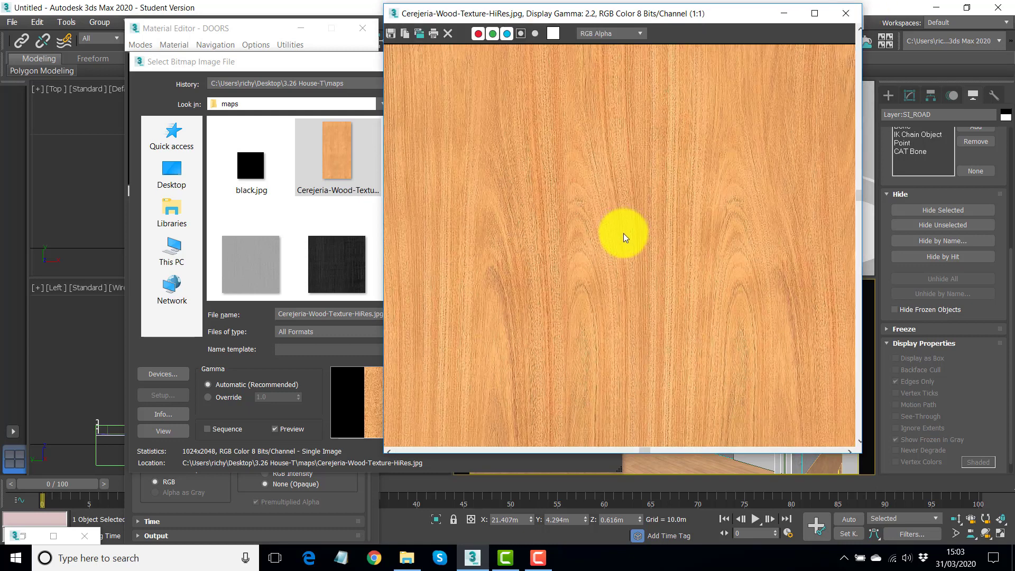
pyautogui.scroll(-2, 623, 233)
pyautogui.scroll(4, 623, 234)
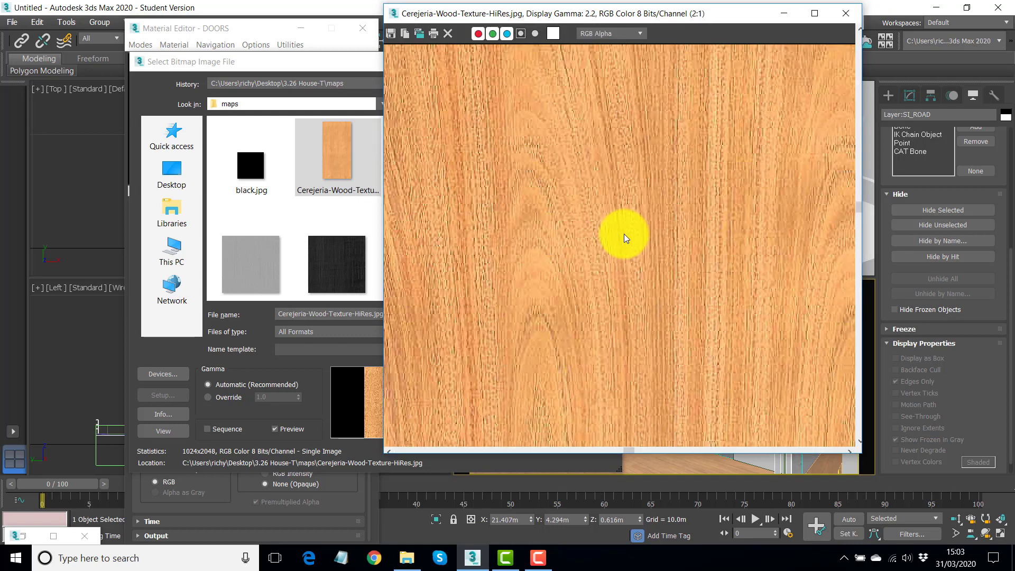
pyautogui.scroll(-2, 624, 234)
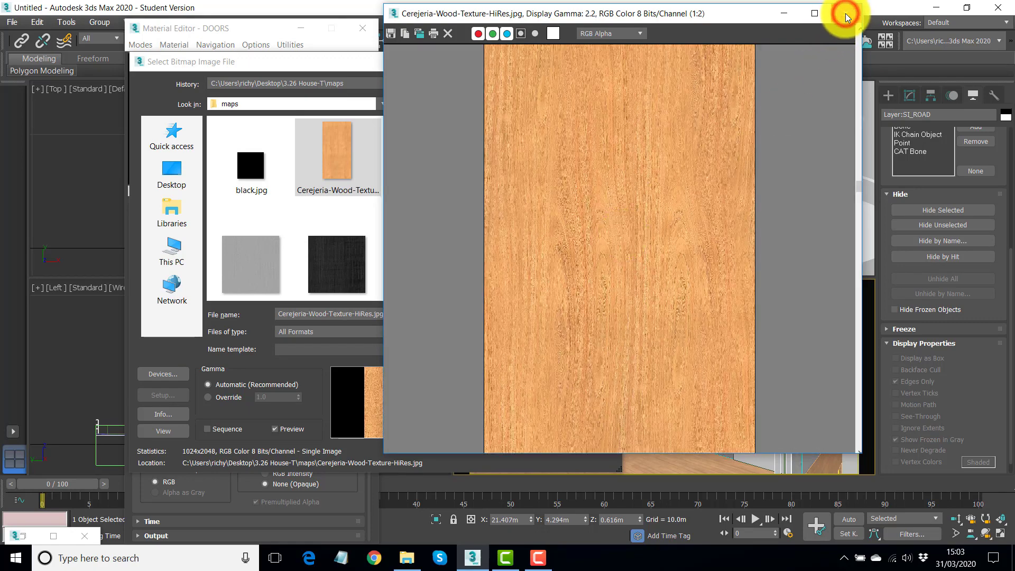
pyautogui.click(847, 12)
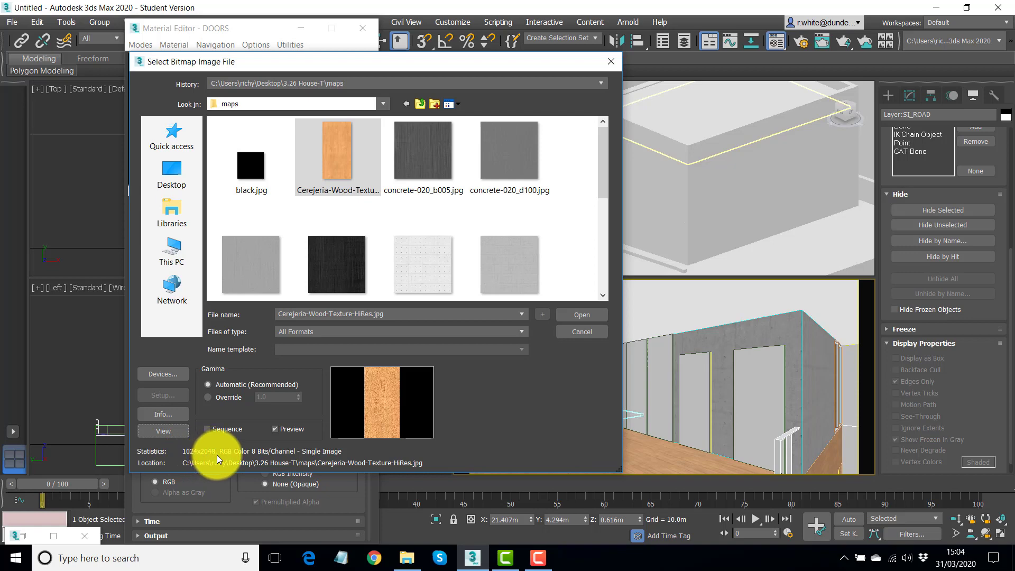
pyautogui.click(582, 315)
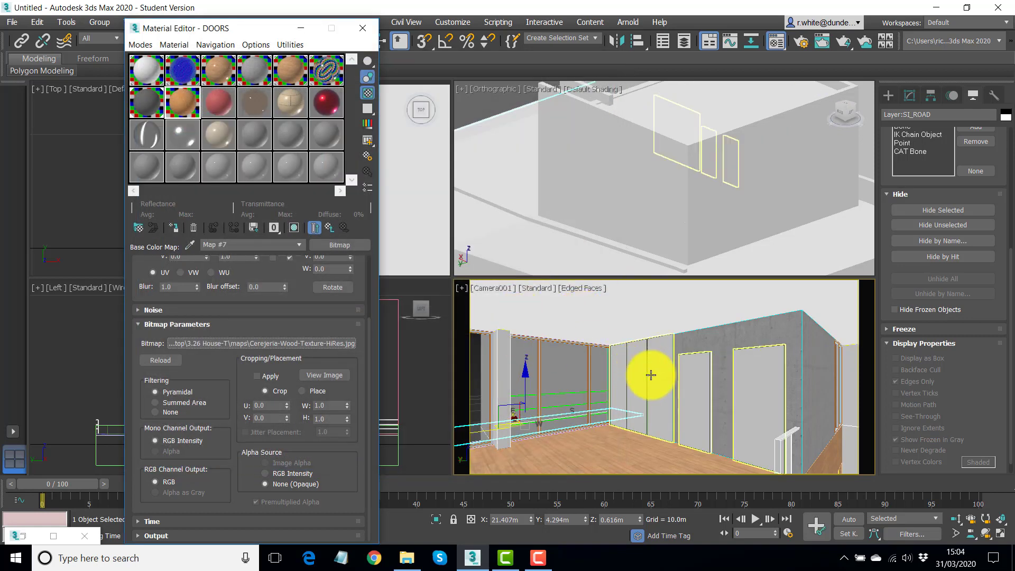
# Select the six door objects from DR_EDGE_1 through DR_LEAF_G by name and assign the DOORS material to them.
pyautogui.click(377, 28)
pyautogui.click(157, 41)
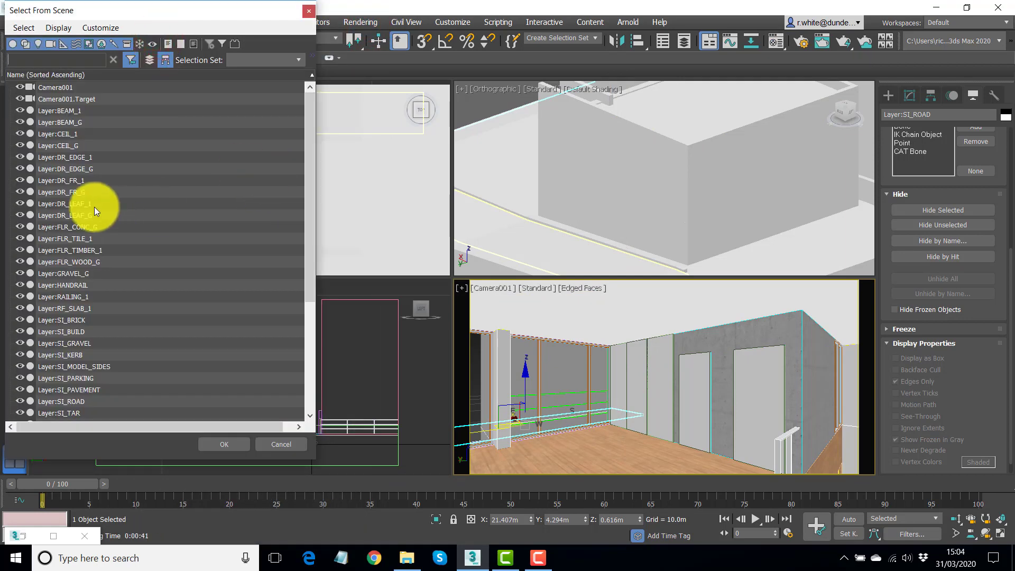
pyautogui.click(75, 157)
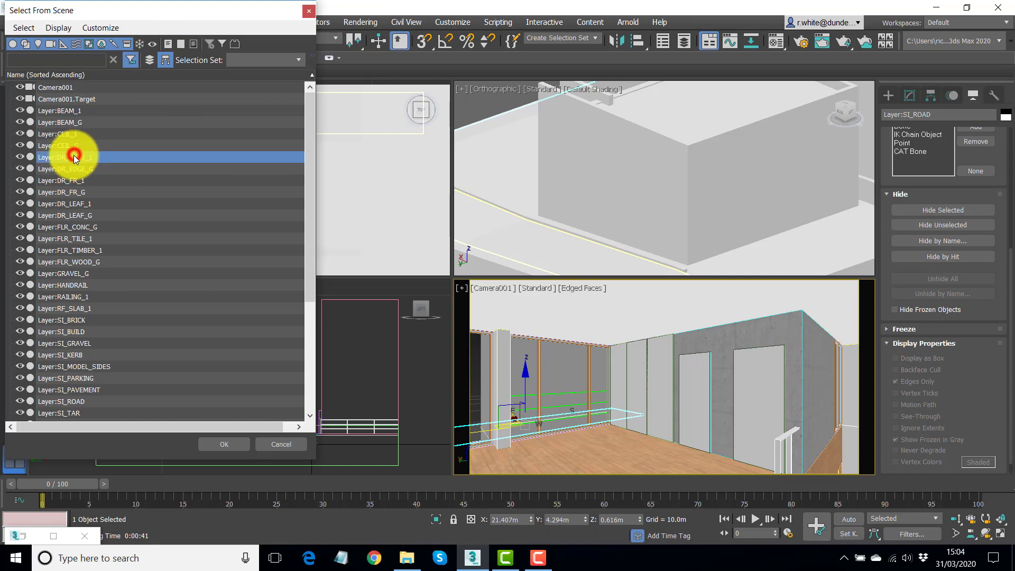
pyautogui.keyDown('shift'); pyautogui.click(60, 215); pyautogui.keyUp('shift')
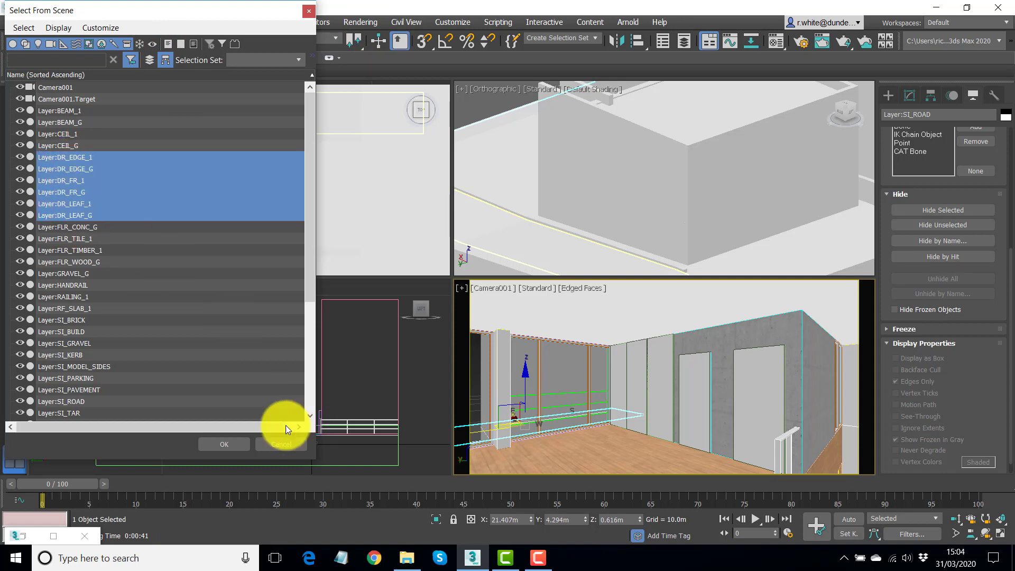
pyautogui.click(222, 443)
pyautogui.click(294, 124)
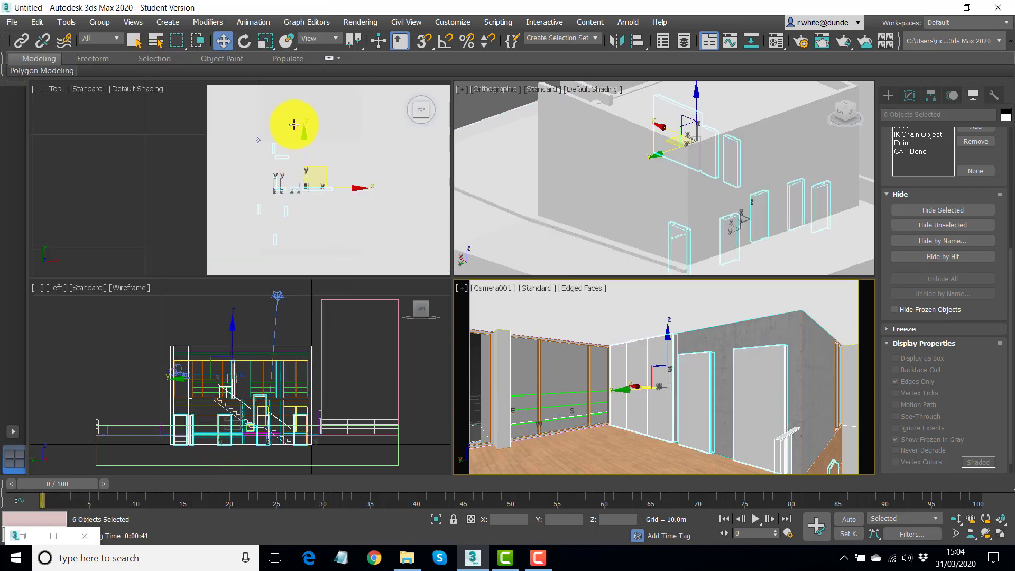
pyautogui.click(776, 41)
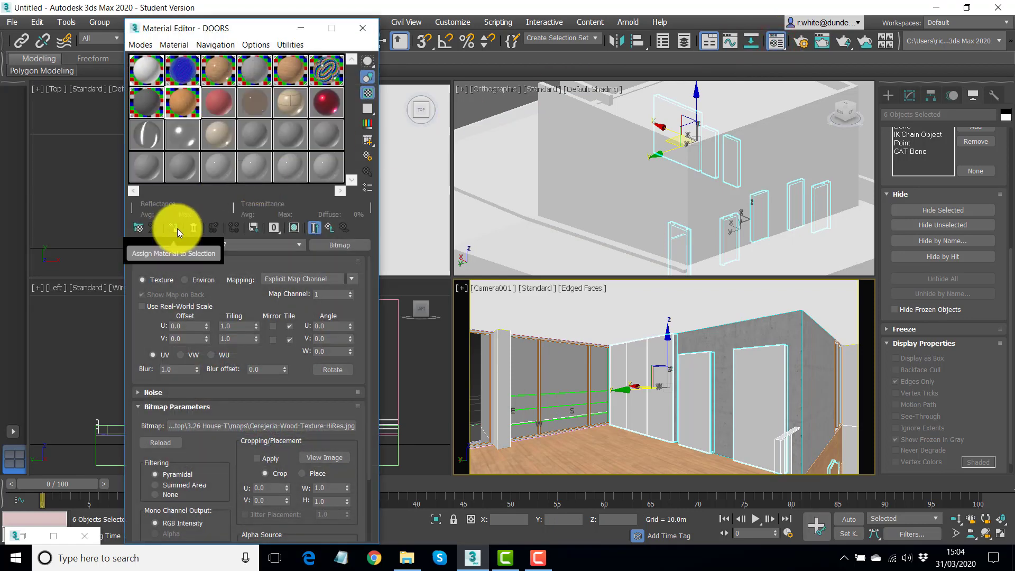
pyautogui.click(175, 229)
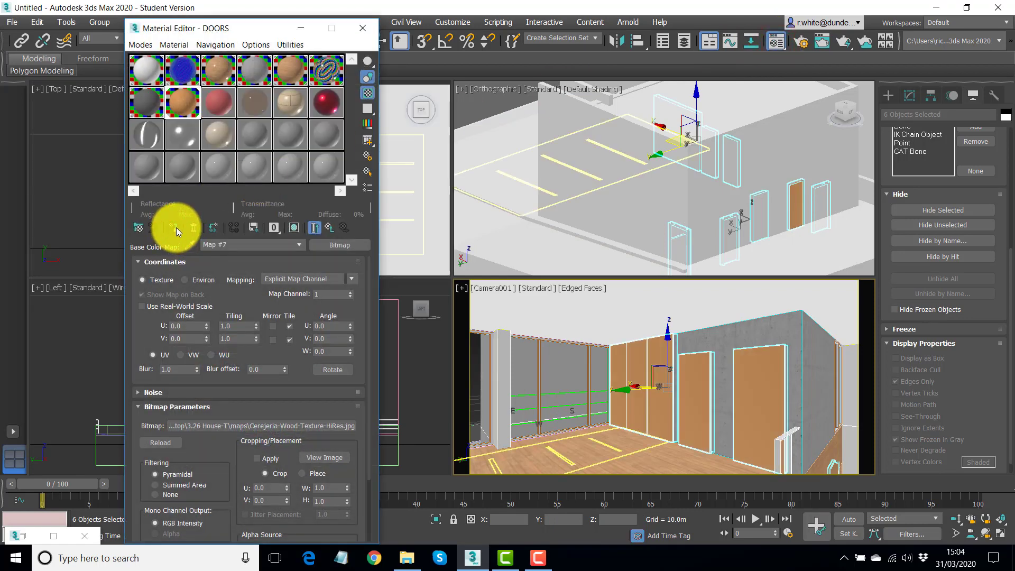
# Display the Orthographic and Top viewports with Wireframe Override, keeping the Material Editor clear of the views.
pyautogui.moveTo(259, 24); pyautogui.dragTo(183, 22)
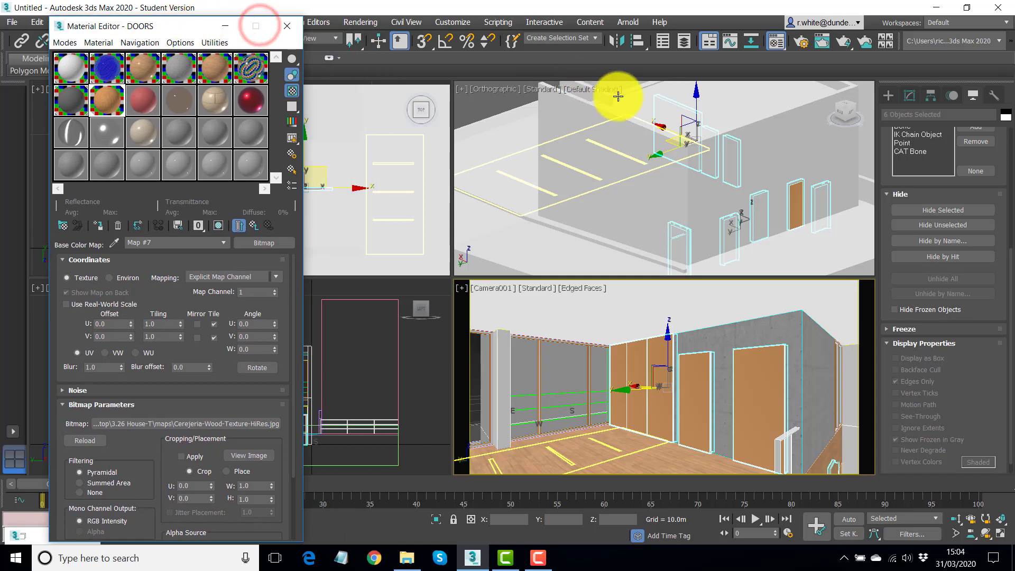
pyautogui.click(602, 90)
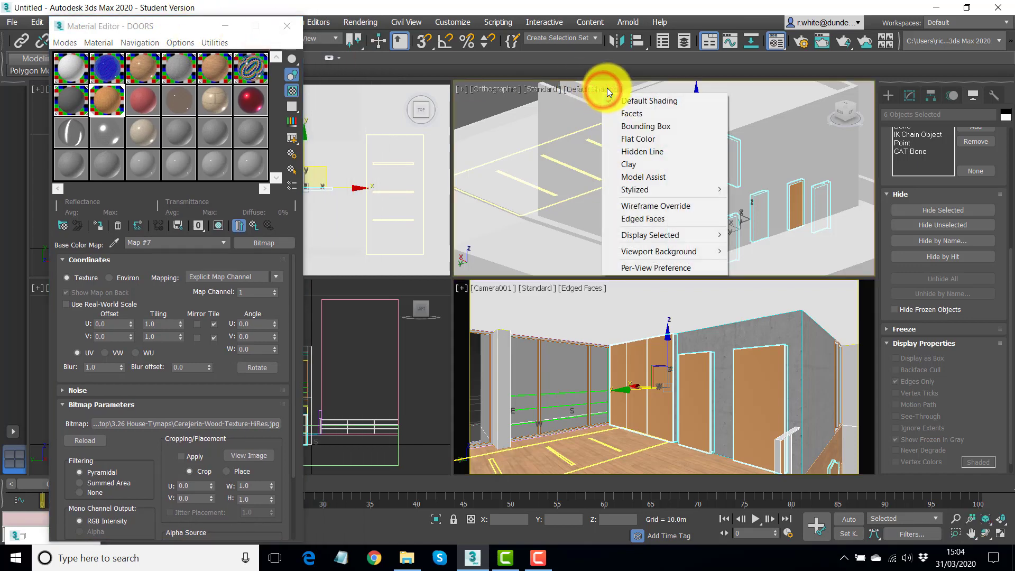
pyautogui.click(633, 204)
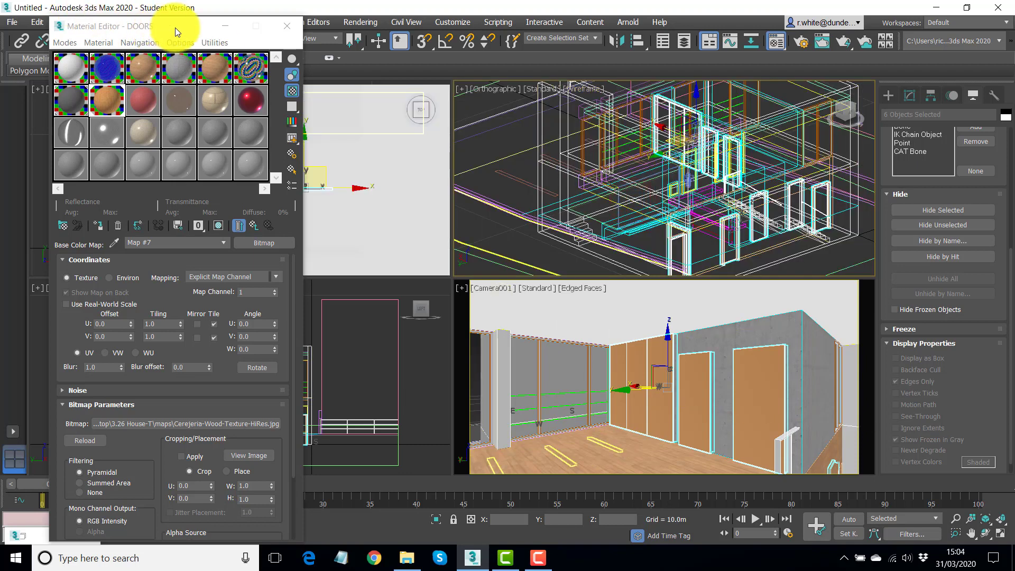
pyautogui.moveTo(176, 27); pyautogui.dragTo(198, 230)
pyautogui.click(147, 90)
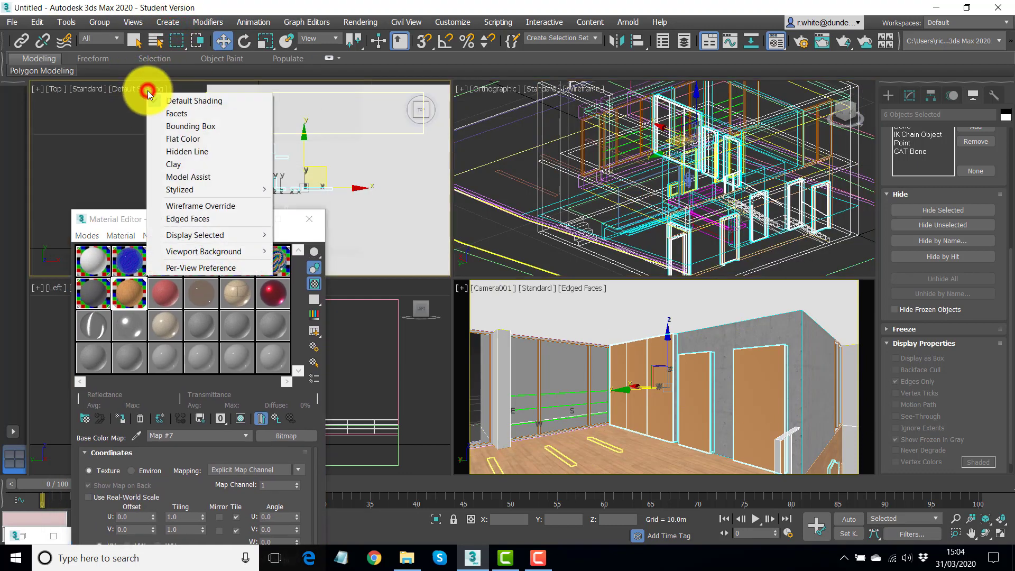
pyautogui.click(187, 204)
pyautogui.moveTo(233, 152); pyautogui.dragTo(302, 154, button='middle')
pyautogui.scroll(-6, 690, 182)
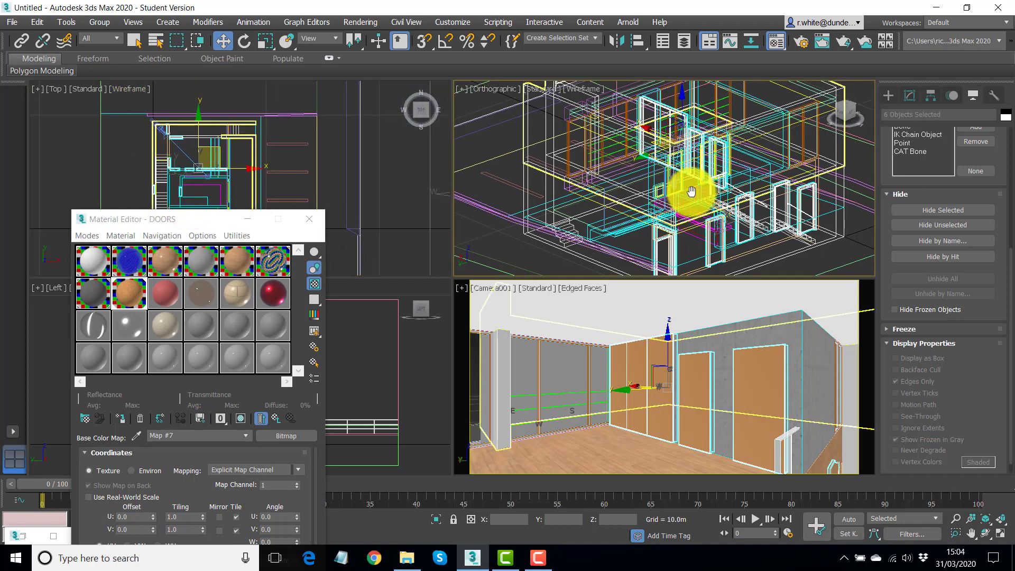
pyautogui.moveTo(651, 192); pyautogui.dragTo(656, 195, button='middle')
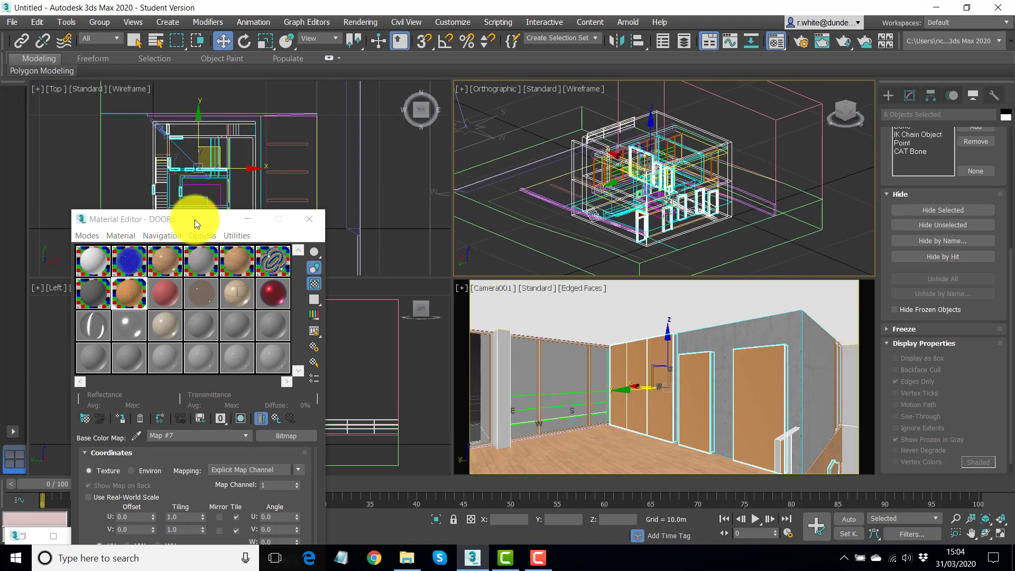
pyautogui.moveTo(195, 220); pyautogui.dragTo(205, 34)
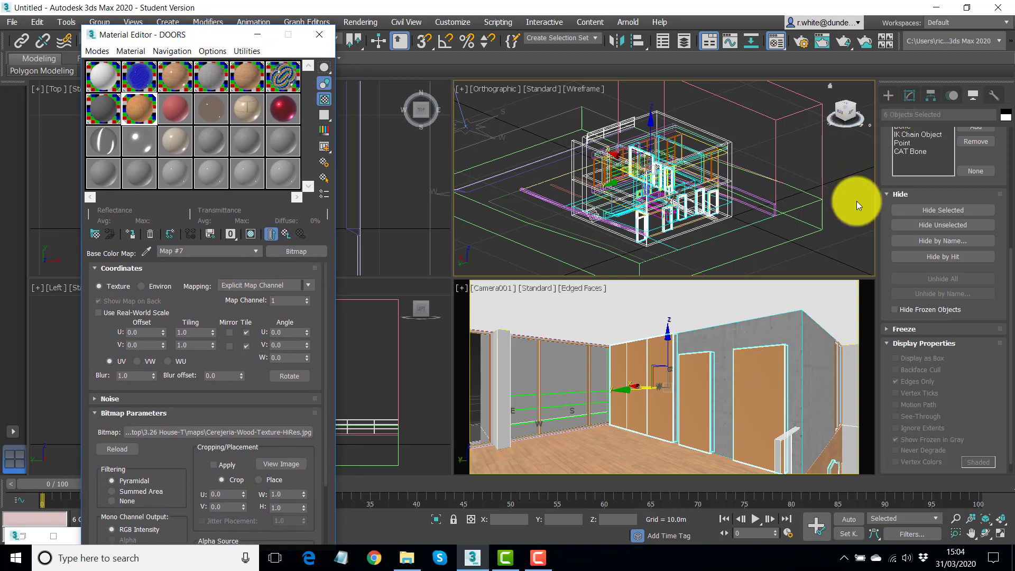
# Add a UVW Map modifier to the six selected door objects, using Box mapping with Real-World Map Size off.
pyautogui.click(907, 96)
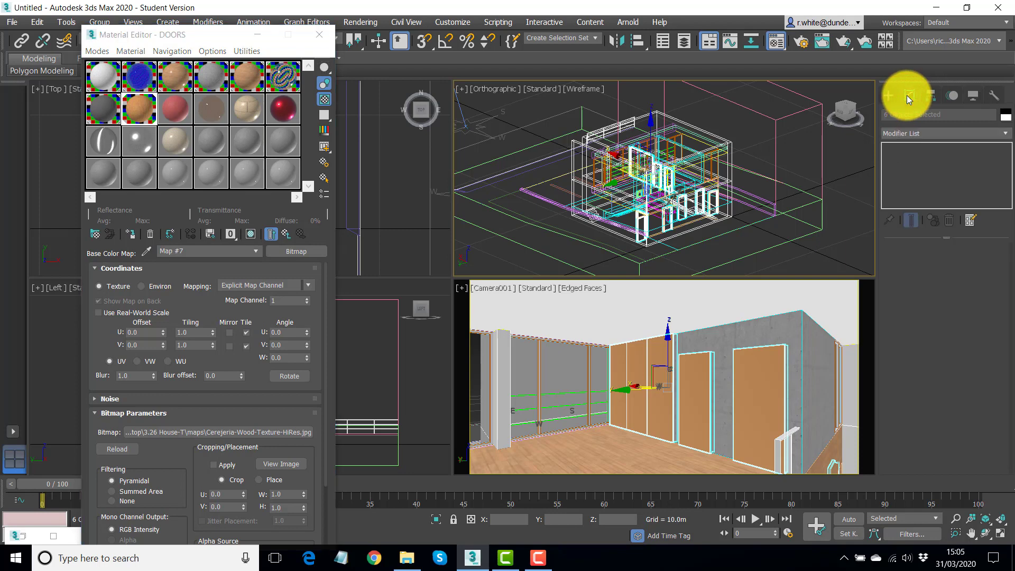
pyautogui.click(1005, 133)
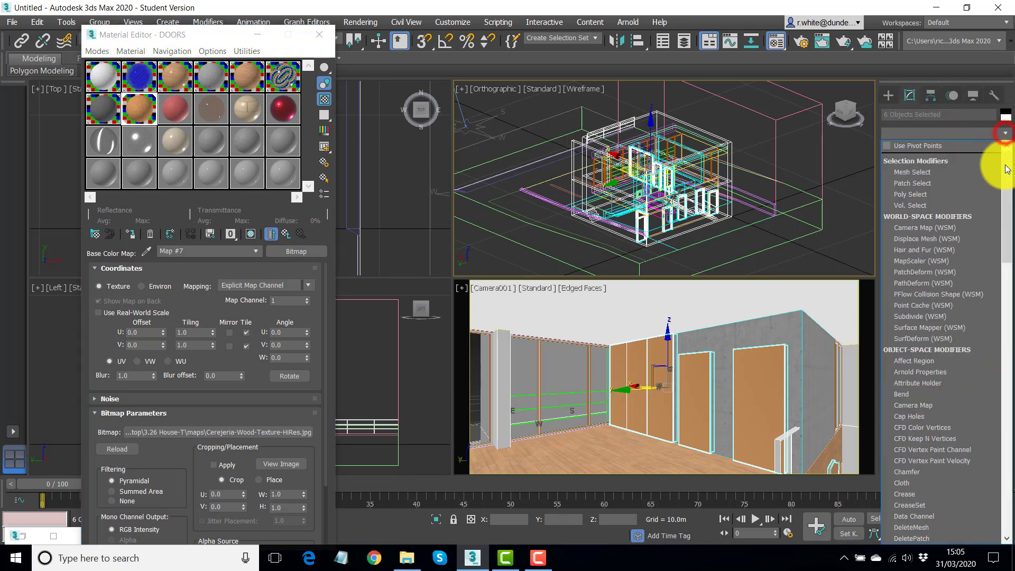
pyautogui.scroll(-20, 1005, 196)
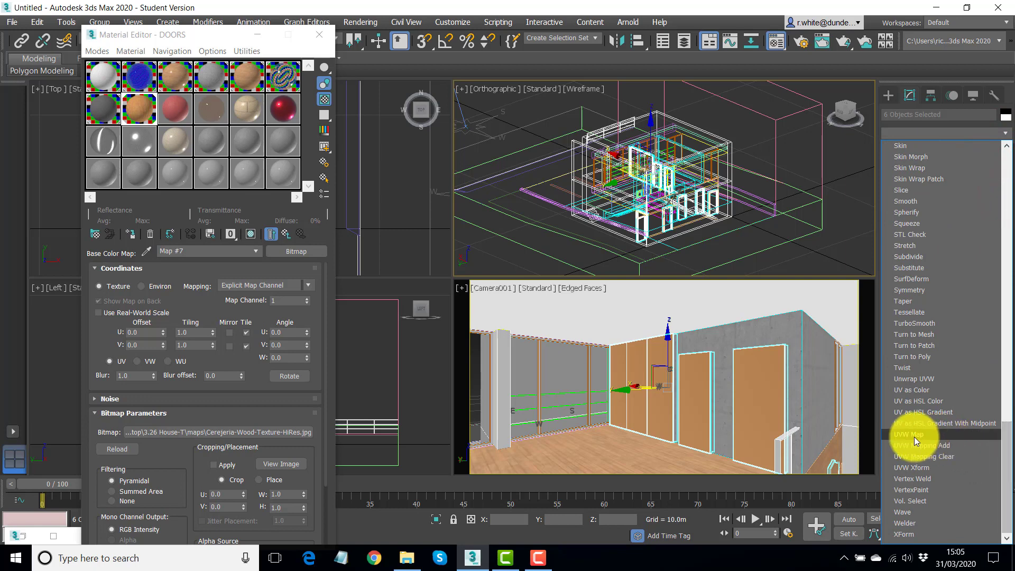
pyautogui.click(913, 435)
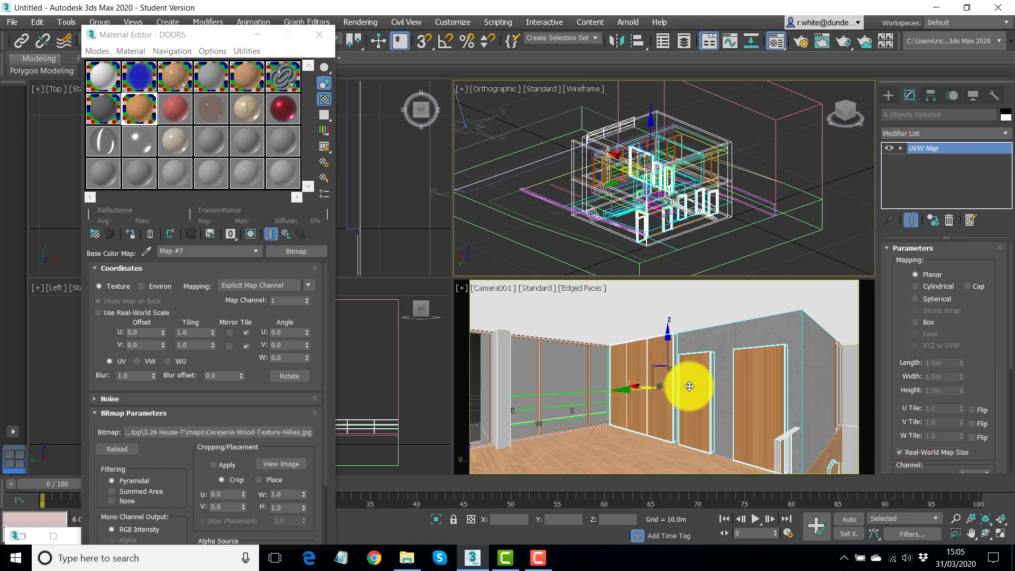
pyautogui.click(914, 321)
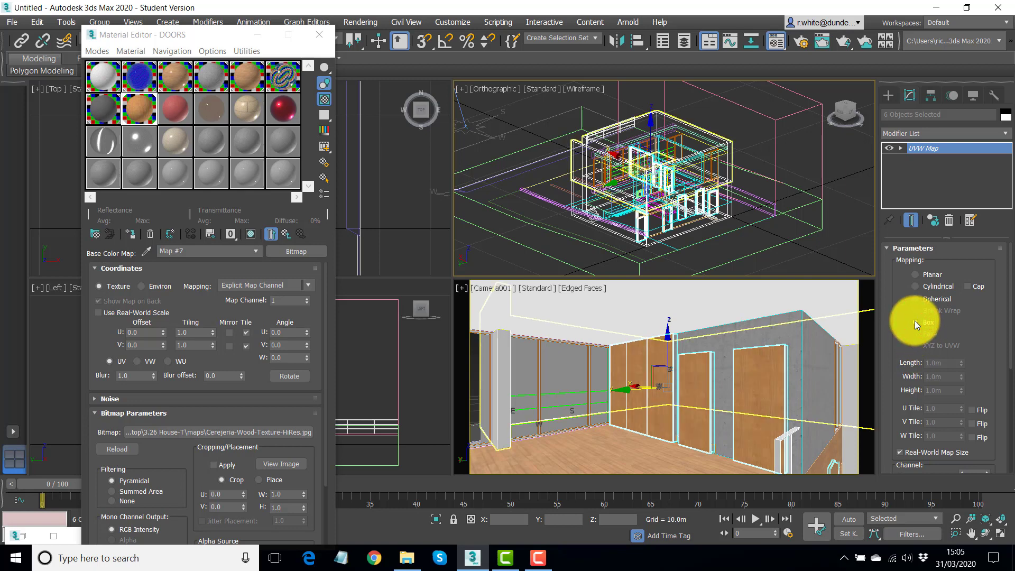
pyautogui.click(899, 453)
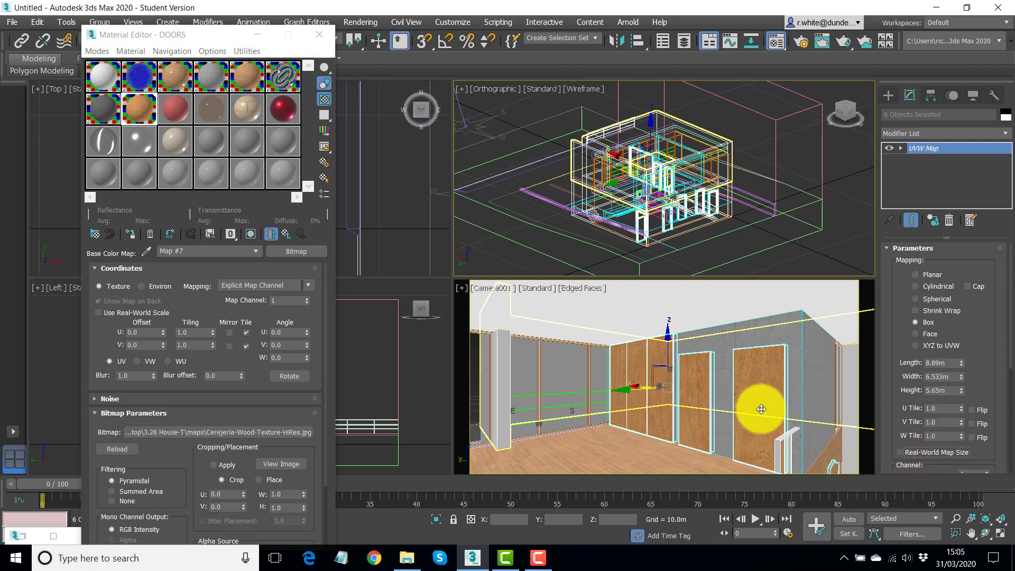
# Set the doors' UVW mapping box to 1.2 m length, 1.2 m width and 2.4 m height.
pyautogui.click(948, 363)
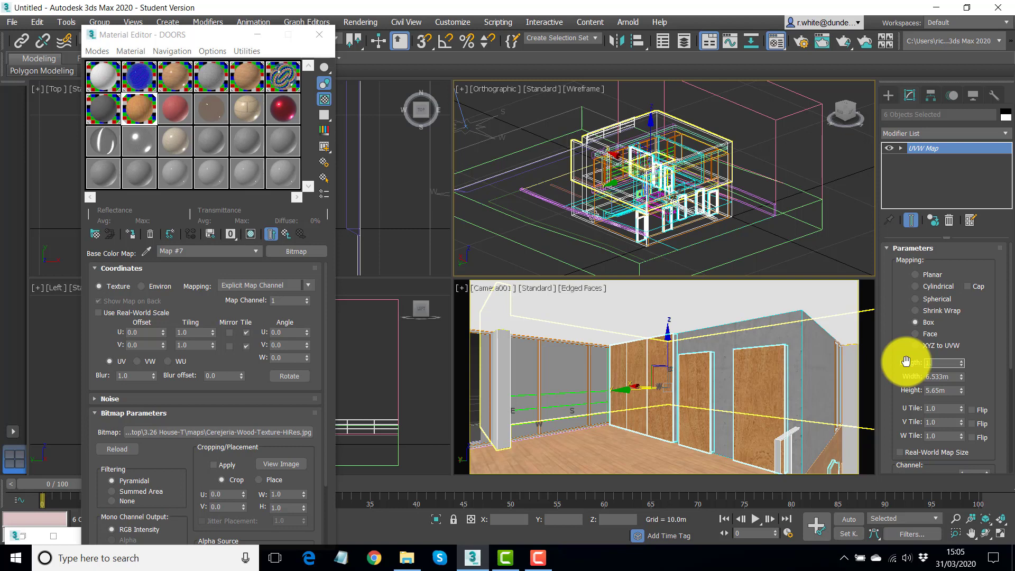
pyautogui.press('Tab')
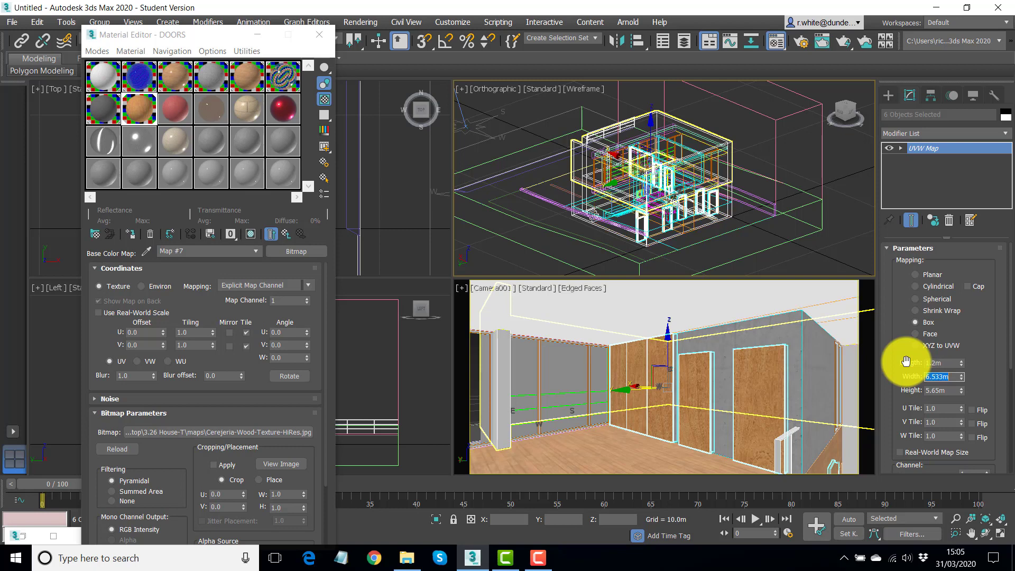
pyautogui.press('Return')
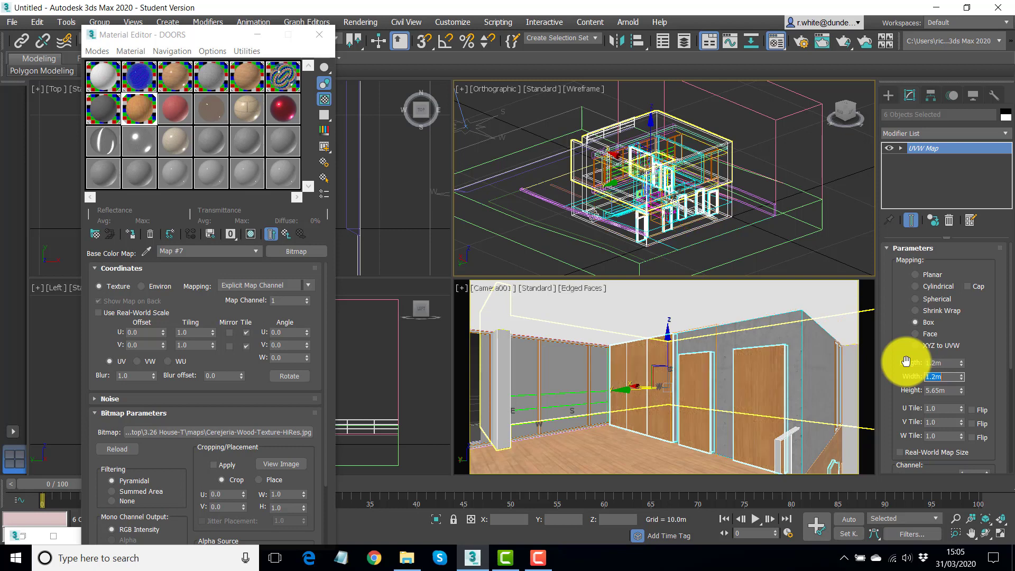
pyautogui.click(951, 390)
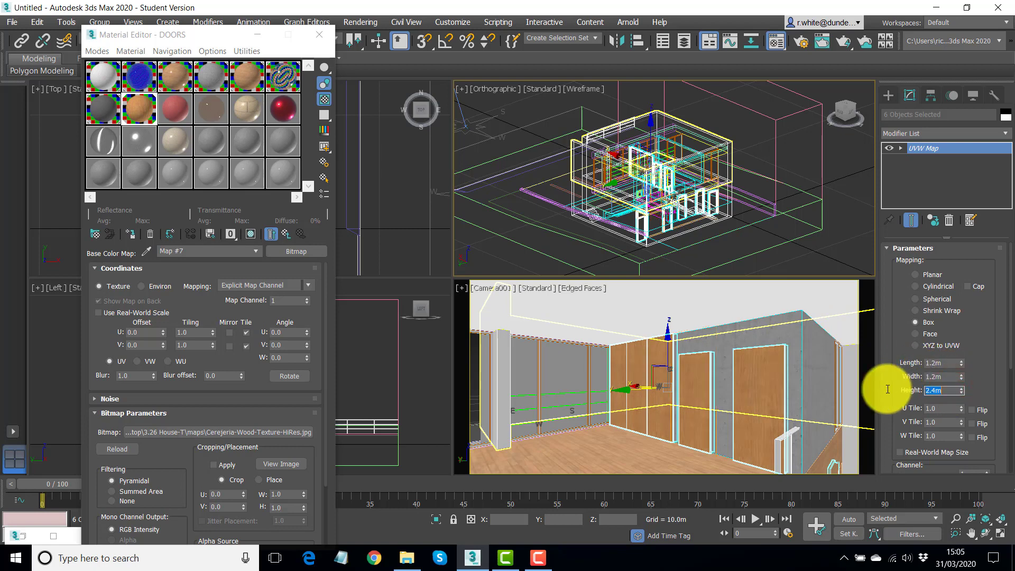
# Move the doors' UVW Map gizmo clear of the house in the Orthographic view and leave gizmo editing.
pyautogui.click(926, 149)
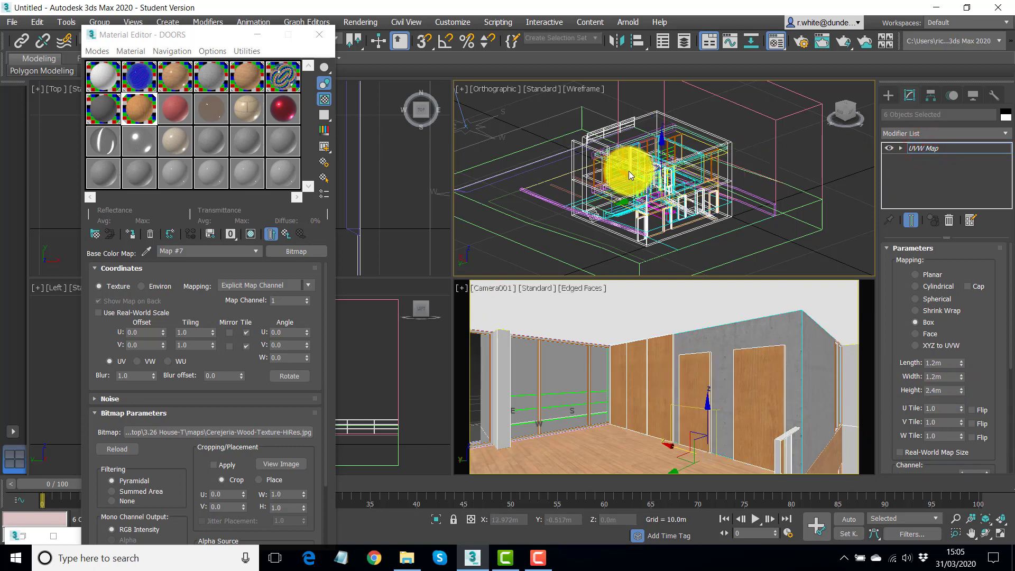
pyautogui.moveTo(612, 199); pyautogui.dragTo(552, 240)
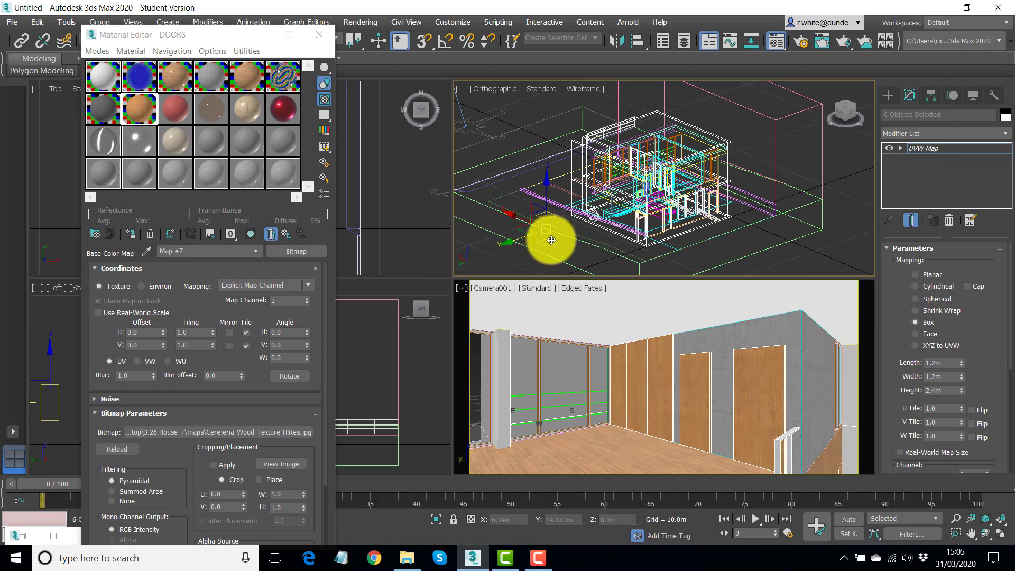
pyautogui.scroll(5, 552, 240)
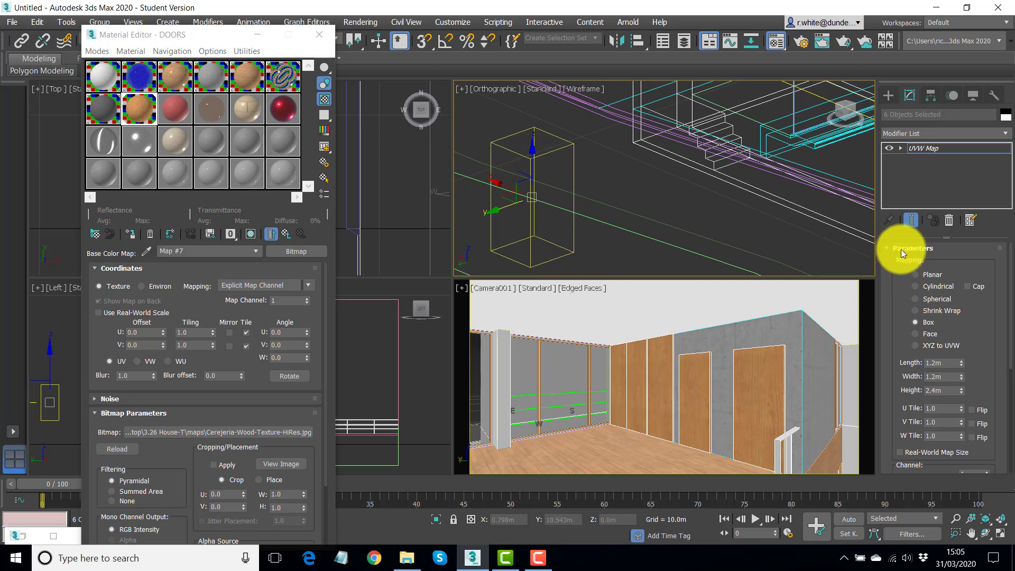
pyautogui.click(950, 148)
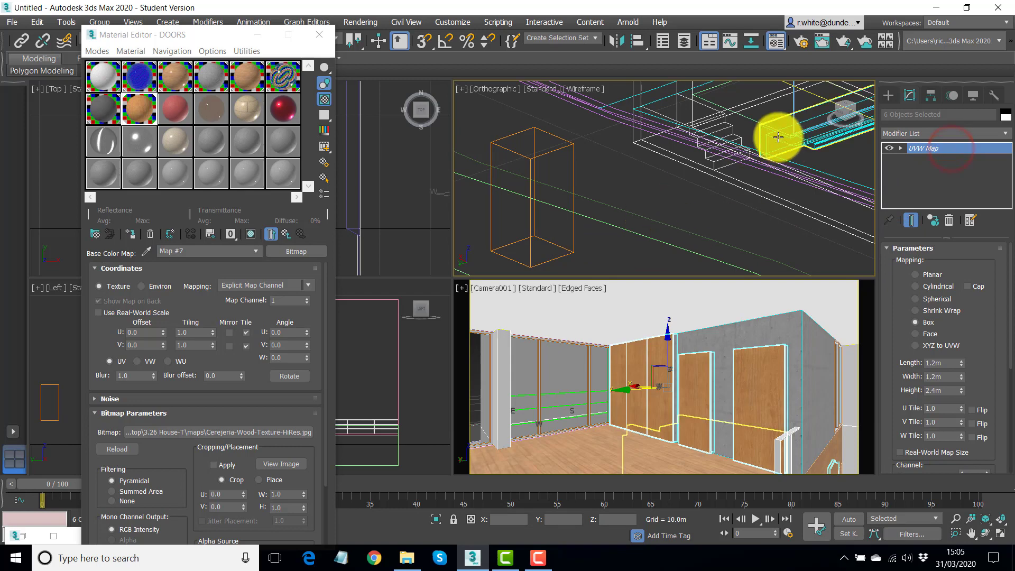
pyautogui.scroll(-5, 786, 137)
pyautogui.scroll(-6, 634, 200)
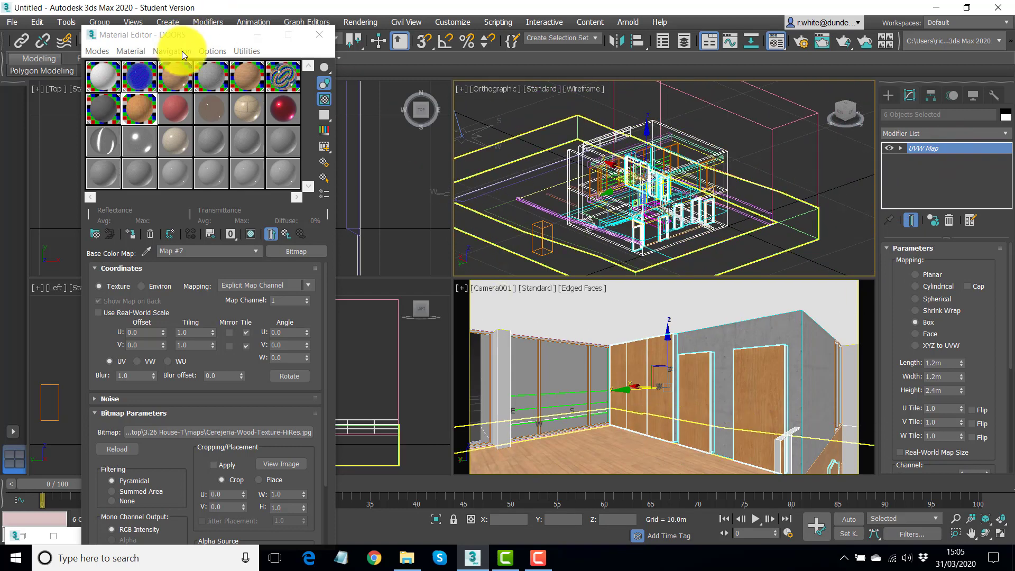
# Close the Material Editor to free the Top and Left viewports.
pyautogui.moveTo(218, 34); pyautogui.dragTo(170, 27)
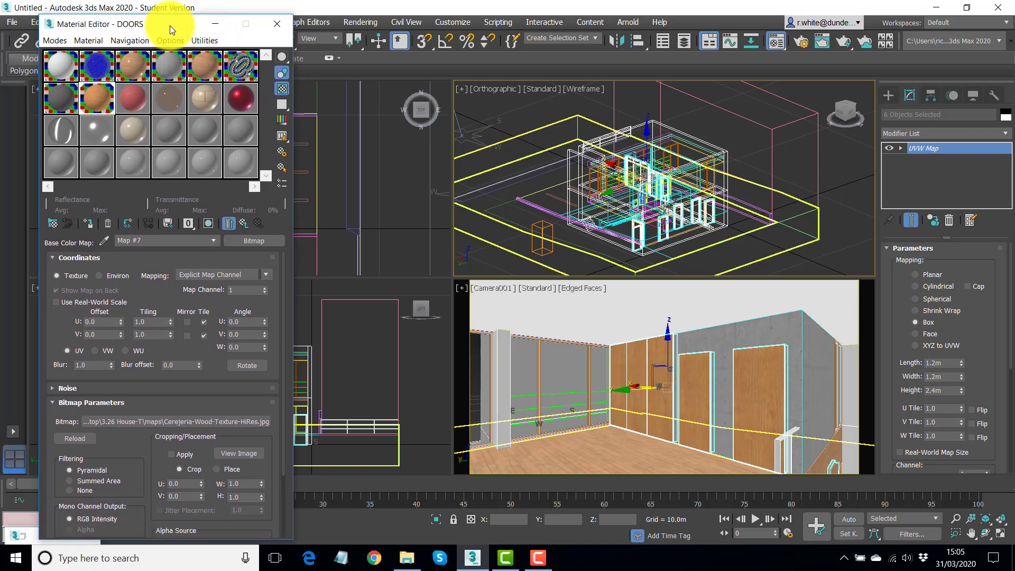
pyautogui.moveTo(157, 65); pyautogui.dragTo(602, 440)
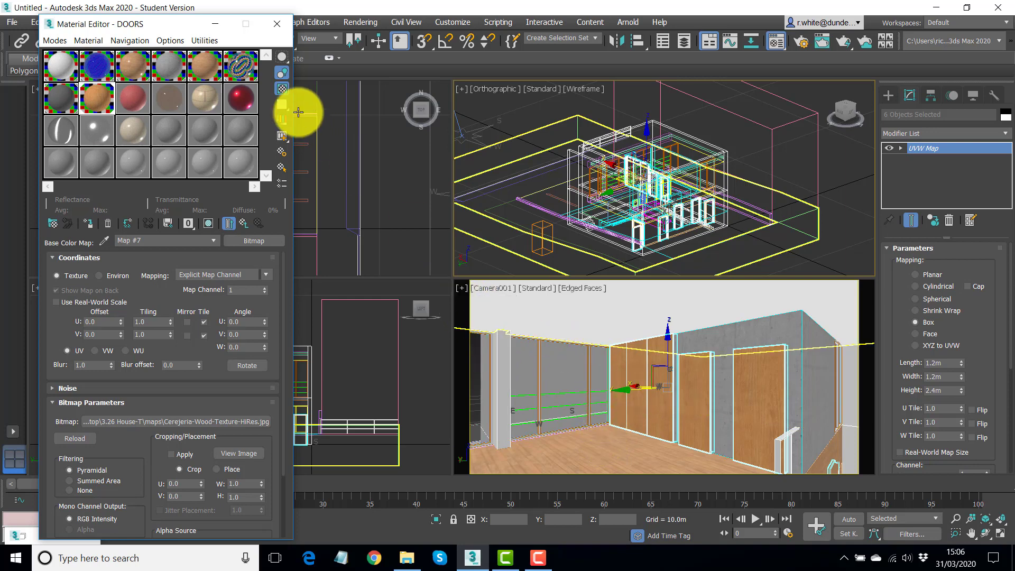
pyautogui.click(277, 23)
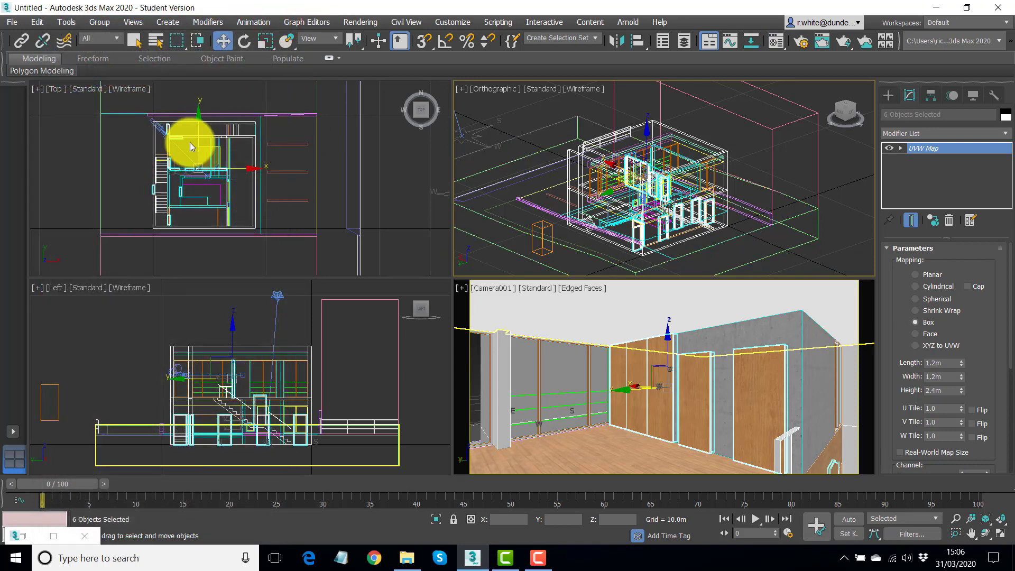
# Create a 20 mm target camera in the Top view, aimed diagonally across the room from its upper-left corner.
pyautogui.scroll(6, 190, 142)
pyautogui.moveTo(193, 151); pyautogui.dragTo(218, 158, button='middle')
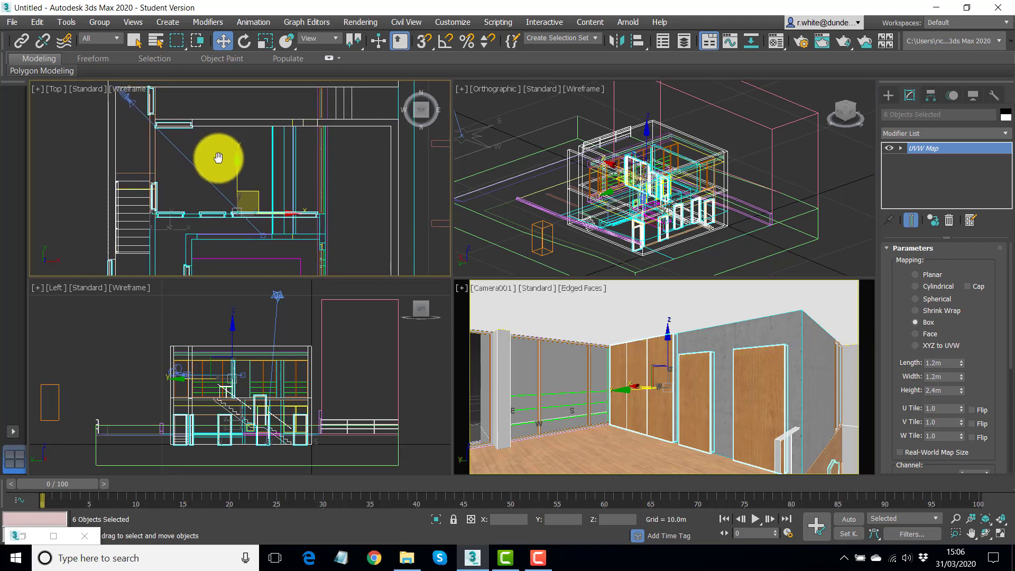
pyautogui.click(887, 95)
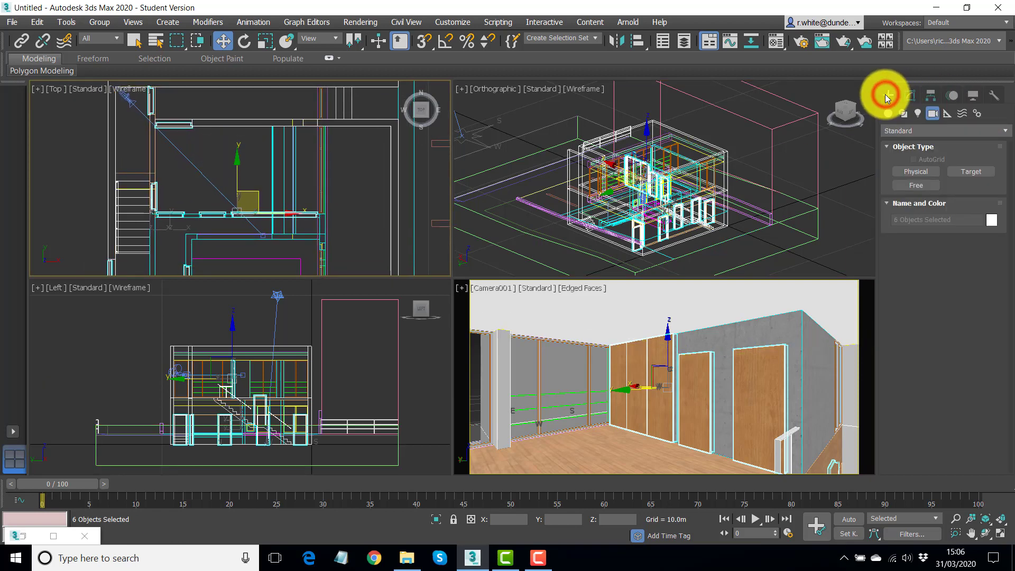
pyautogui.click(969, 171)
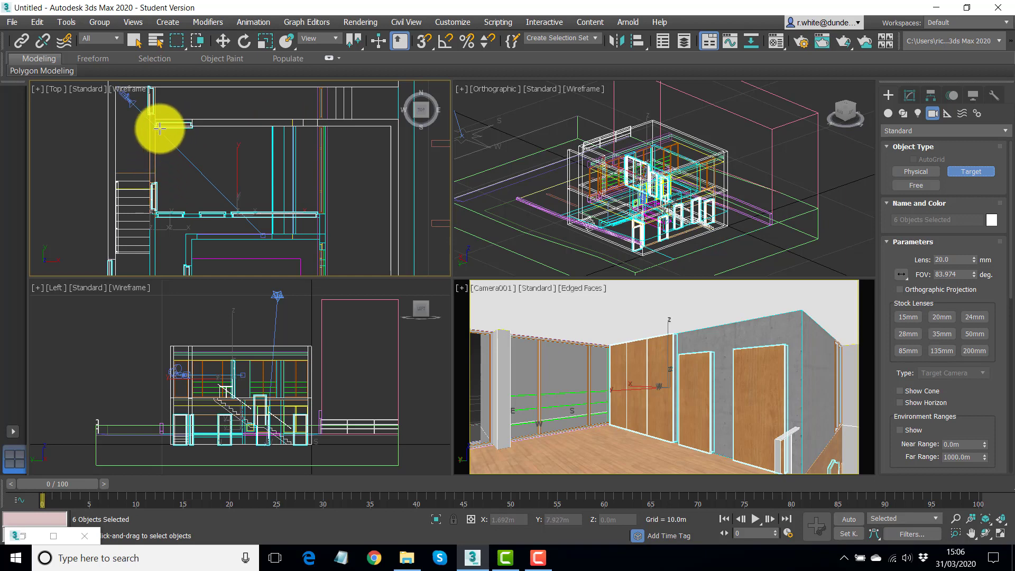
pyautogui.moveTo(164, 132); pyautogui.dragTo(311, 192)
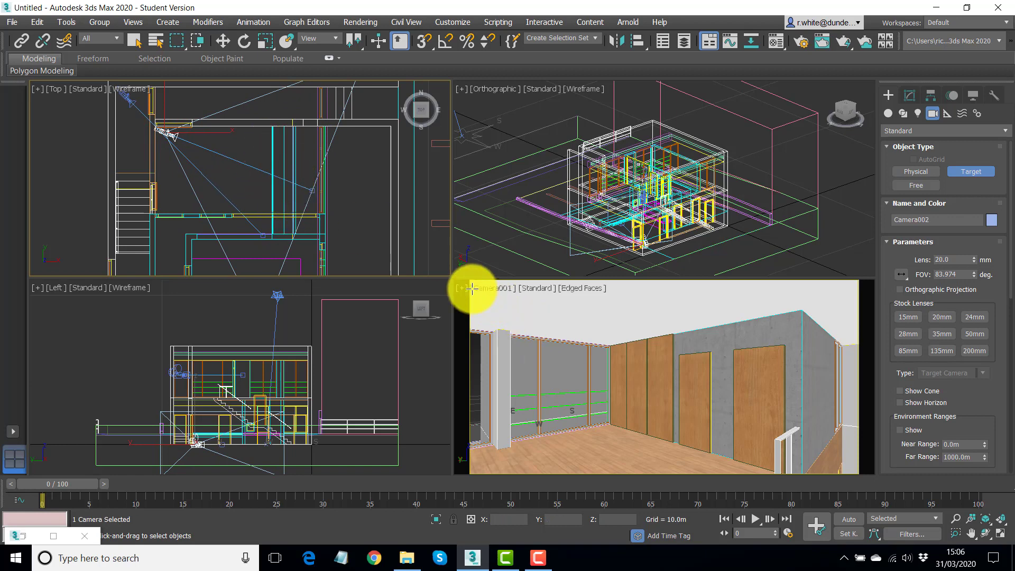
# Switch the Camera001 viewport to Camera002 and pan the camera up from ground level to frame the room.
pyautogui.click(489, 289)
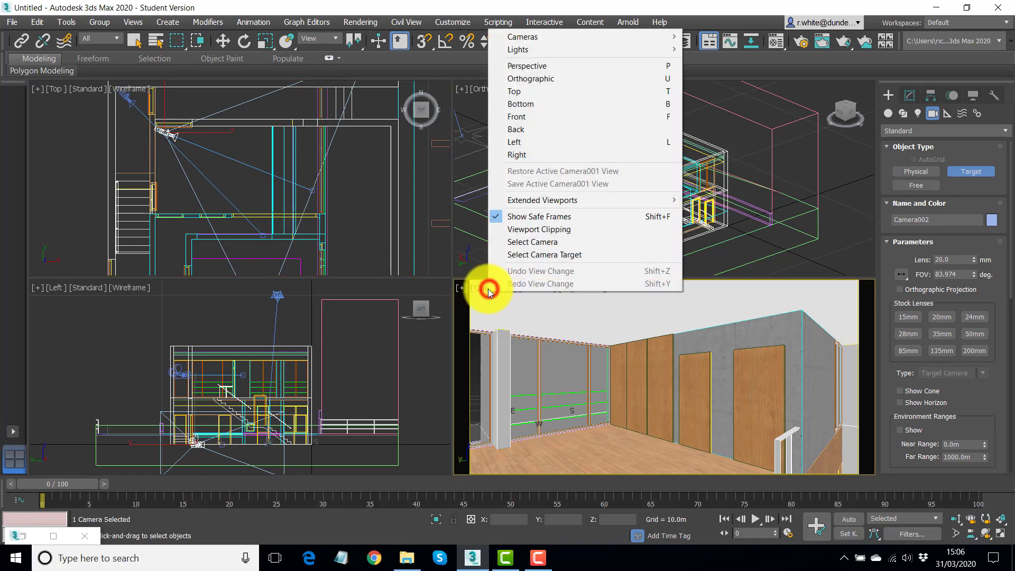
pyautogui.moveTo(519, 37)
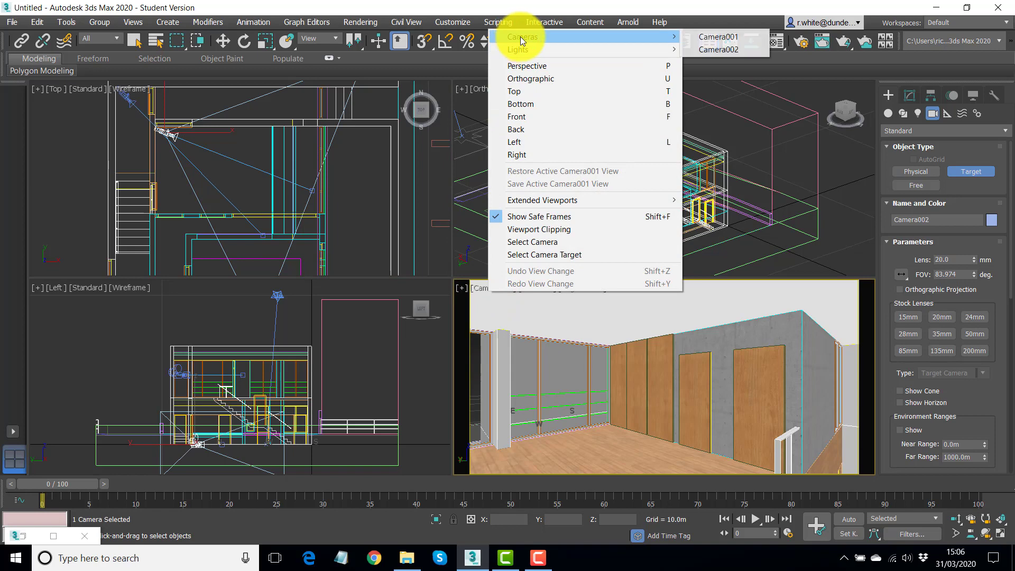
pyautogui.click(715, 49)
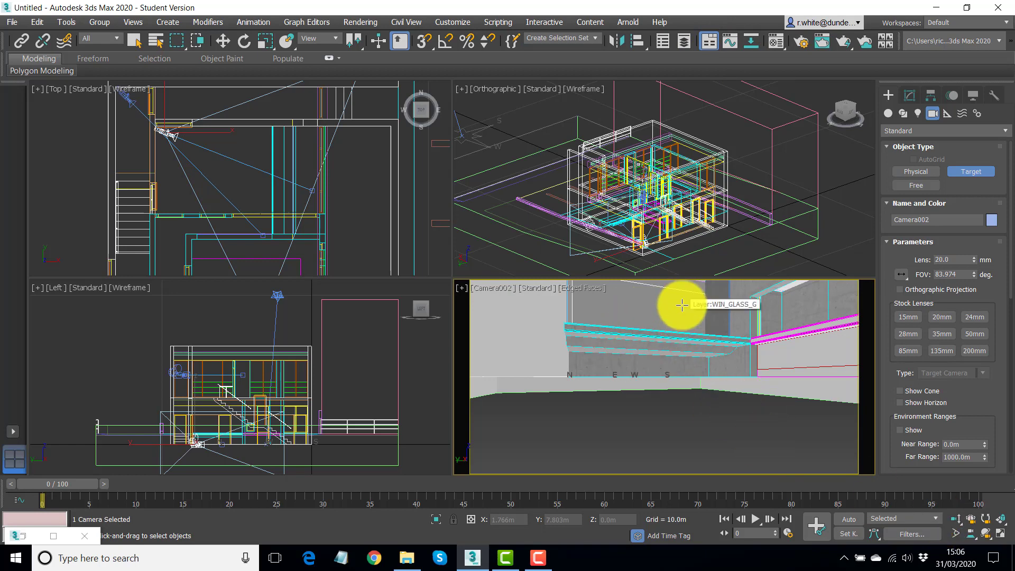
pyautogui.moveTo(682, 305); pyautogui.dragTo(650, 351, button='middle')
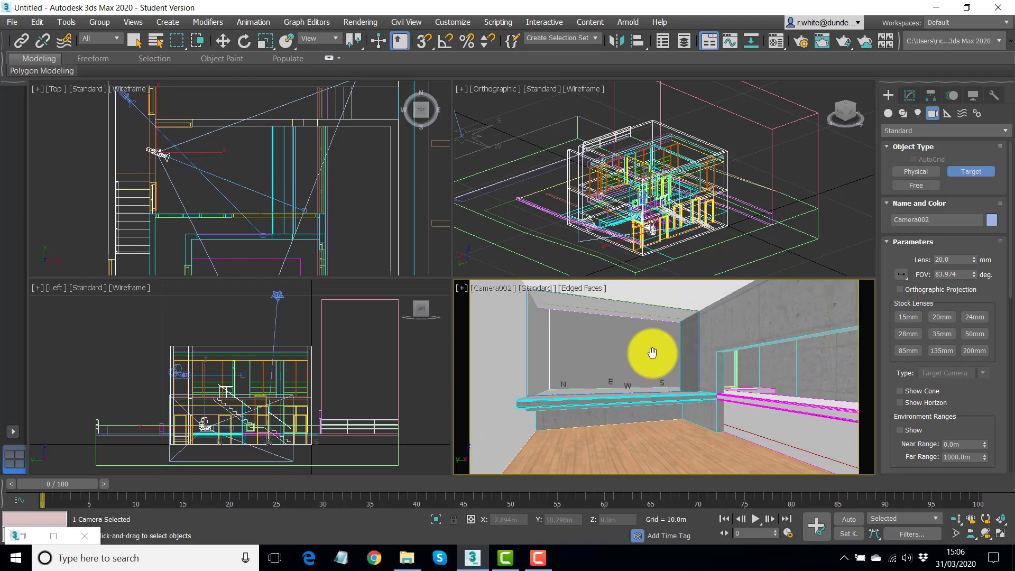
# Move Camera002 in the Top view about 0.24 m in X and 0.61 m in Y, towards the room's corner.
pyautogui.click(224, 41)
pyautogui.click(204, 141)
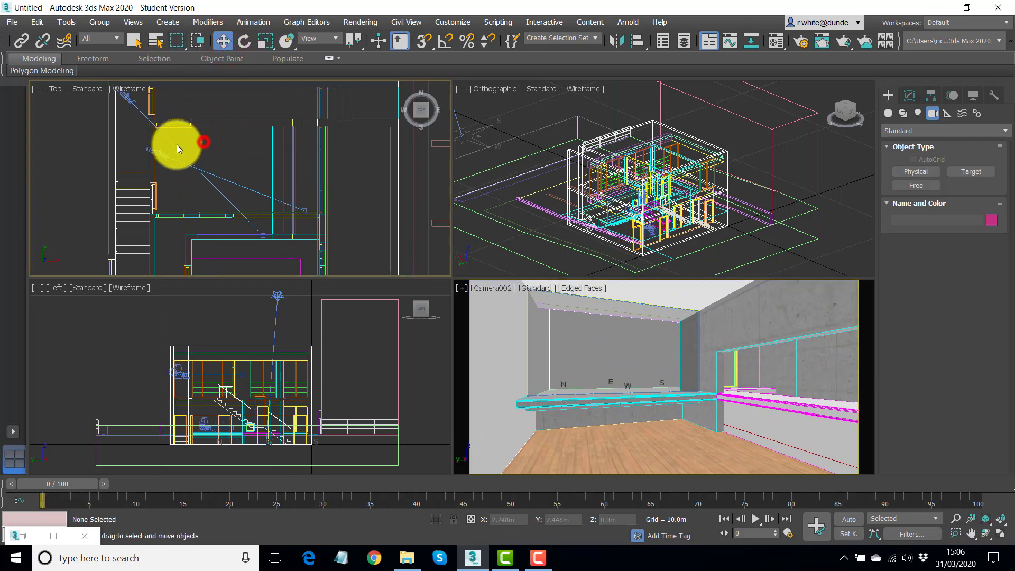
pyautogui.click(159, 153)
pyautogui.moveTo(176, 134); pyautogui.dragTo(185, 114)
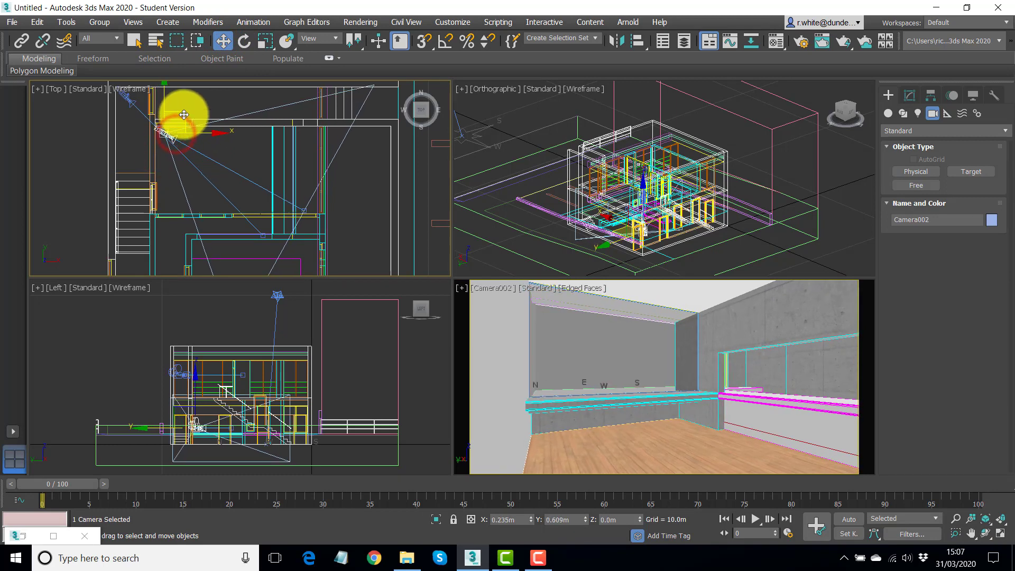
# Move the Camera002 target in the Top view to about X 5.91 m, Y 4.98 m.
pyautogui.click(309, 202)
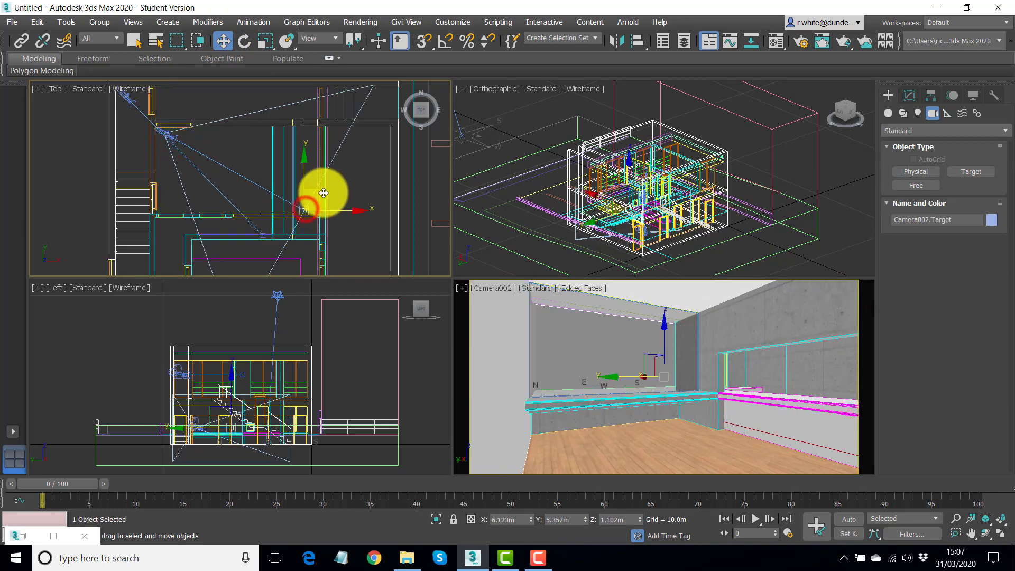
pyautogui.click(311, 203)
pyautogui.click(306, 206)
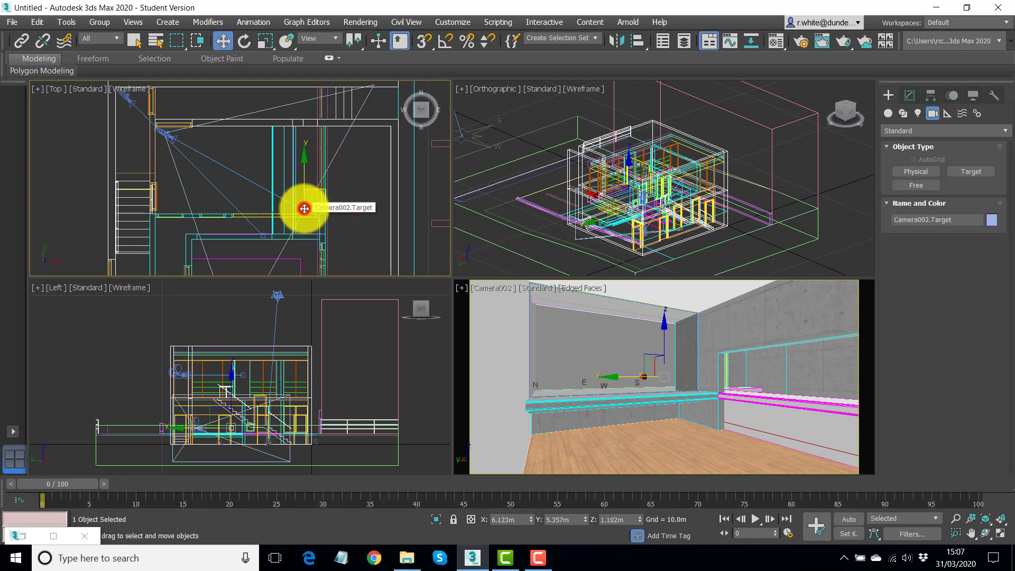
pyautogui.click(321, 189)
pyautogui.moveTo(315, 204)
pyautogui.mouseDown()
pyautogui.moveTo(301, 211)
pyautogui.moveTo(316, 201)
pyautogui.mouseUp()
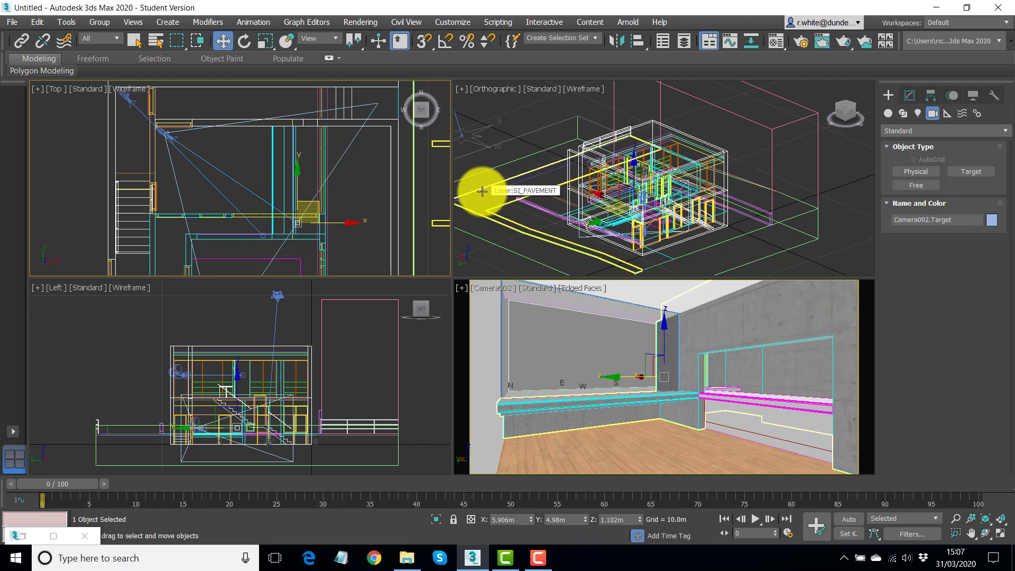
# Switch the Orthographic viewport to the Front view, framed closely on the shelf profile.
pyautogui.click(495, 90)
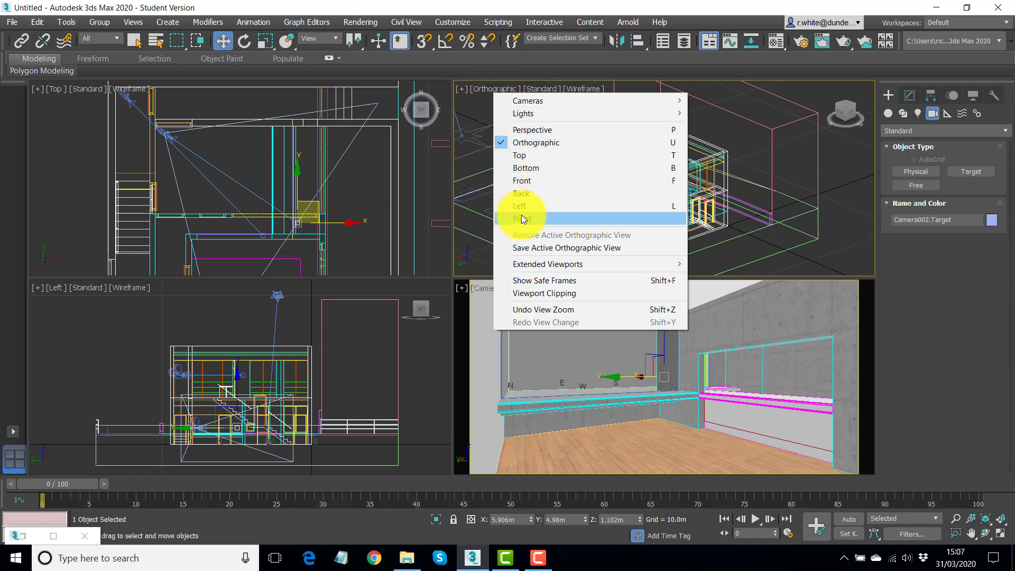
pyautogui.click(525, 181)
pyautogui.scroll(3, 664, 169)
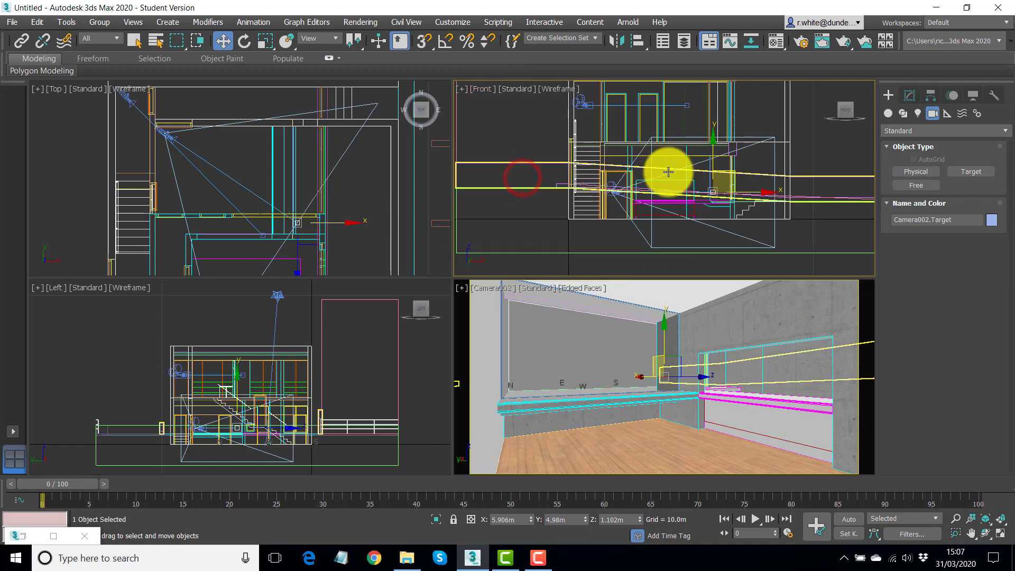
pyautogui.scroll(6, 655, 192)
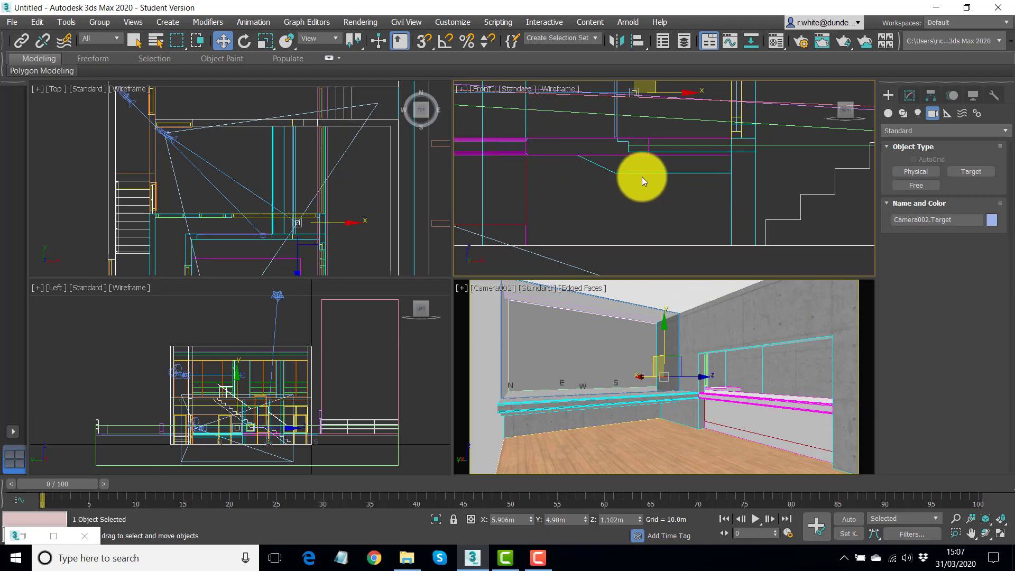
# Select the WL_CONC_G concrete wall object and activate face-level editing on its Editable Mesh, beneath the UVW Map.
pyautogui.click(135, 40)
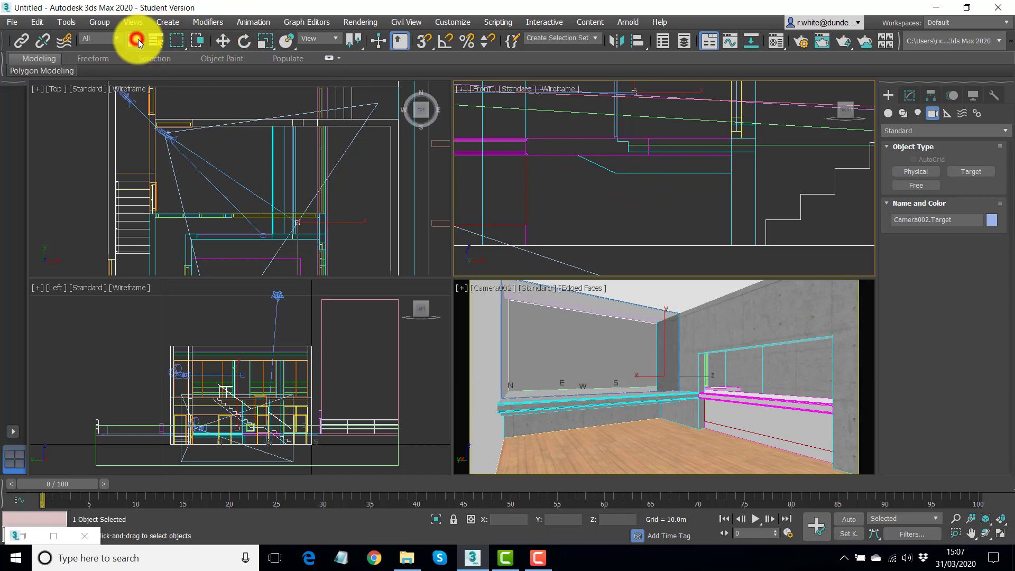
pyautogui.click(603, 168)
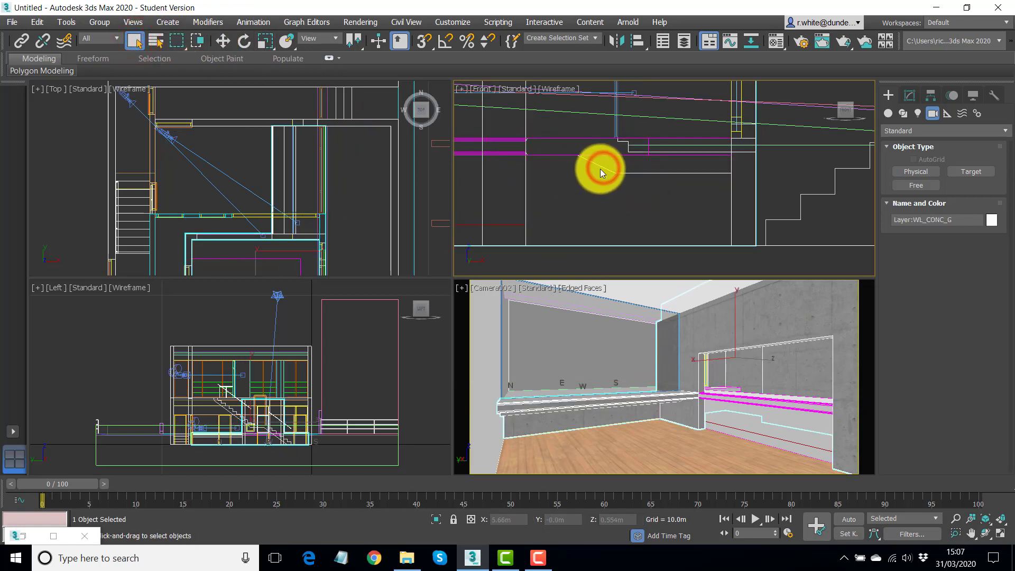
pyautogui.click(909, 96)
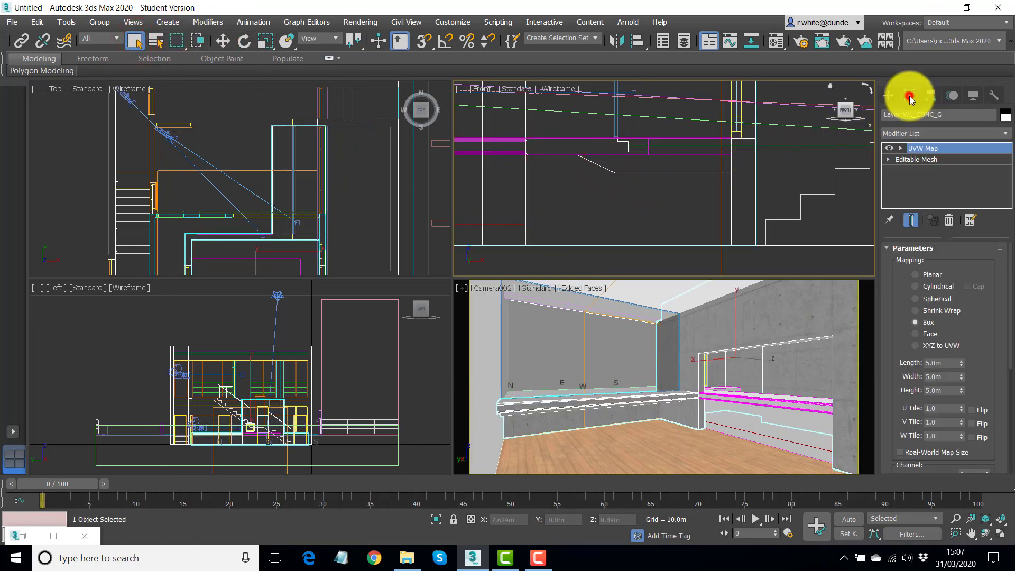
pyautogui.scroll(-2, 818, 205)
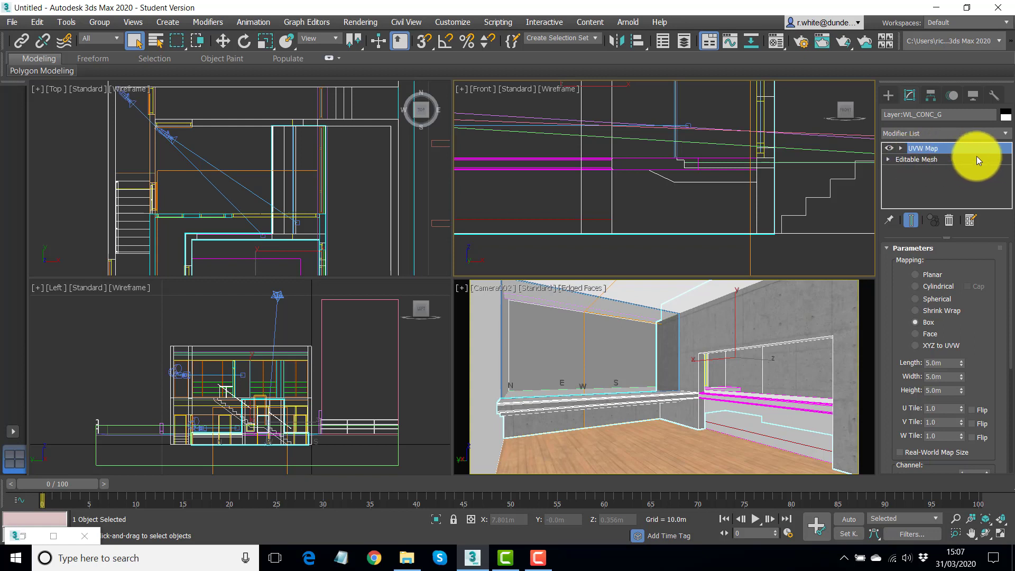
pyautogui.click(934, 159)
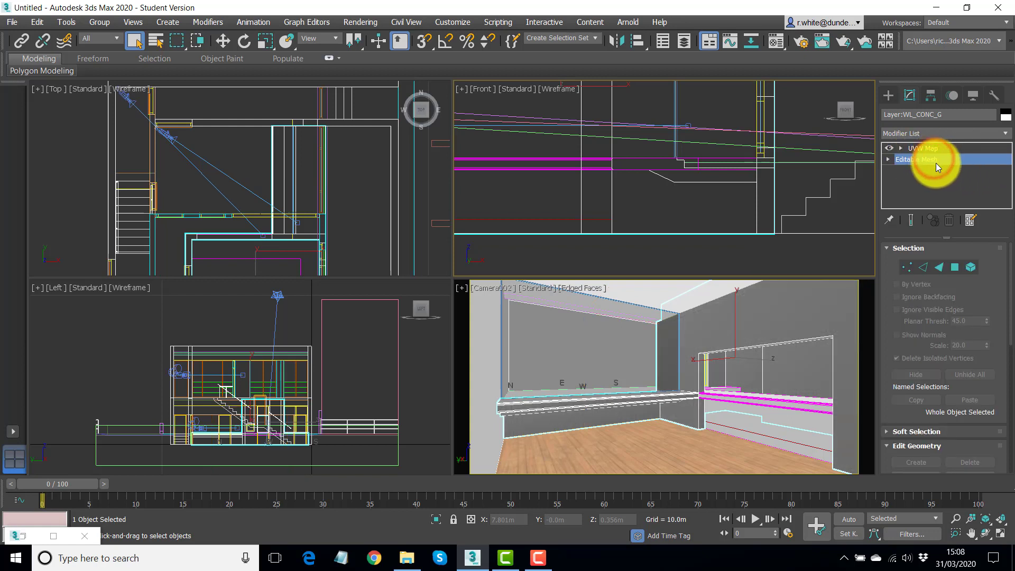
pyautogui.click(941, 265)
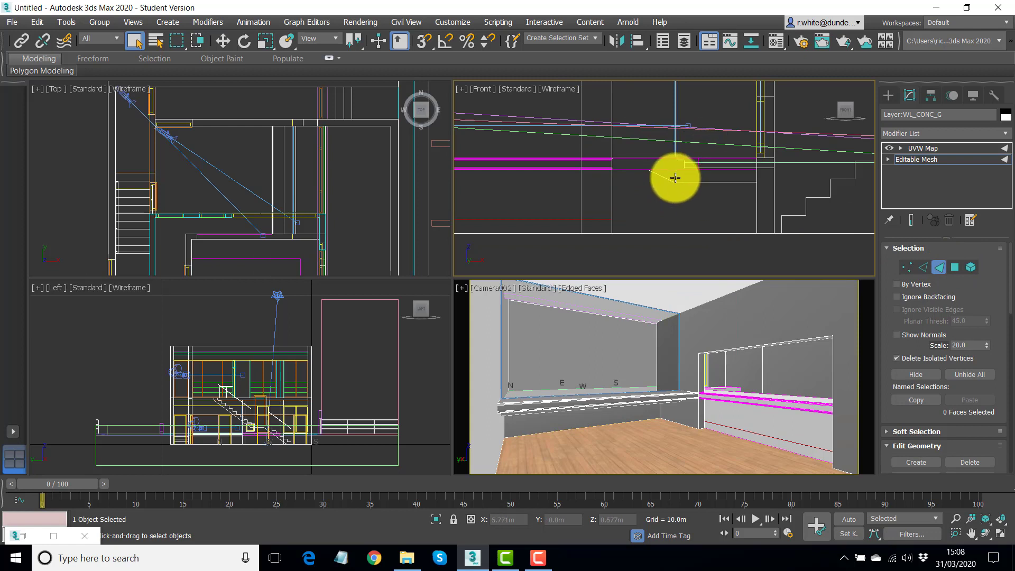
# Select only the shelf's faces in the Front view, using window selection so that just fully enclosed faces are picked.
pyautogui.moveTo(695, 203); pyautogui.dragTo(623, 126)
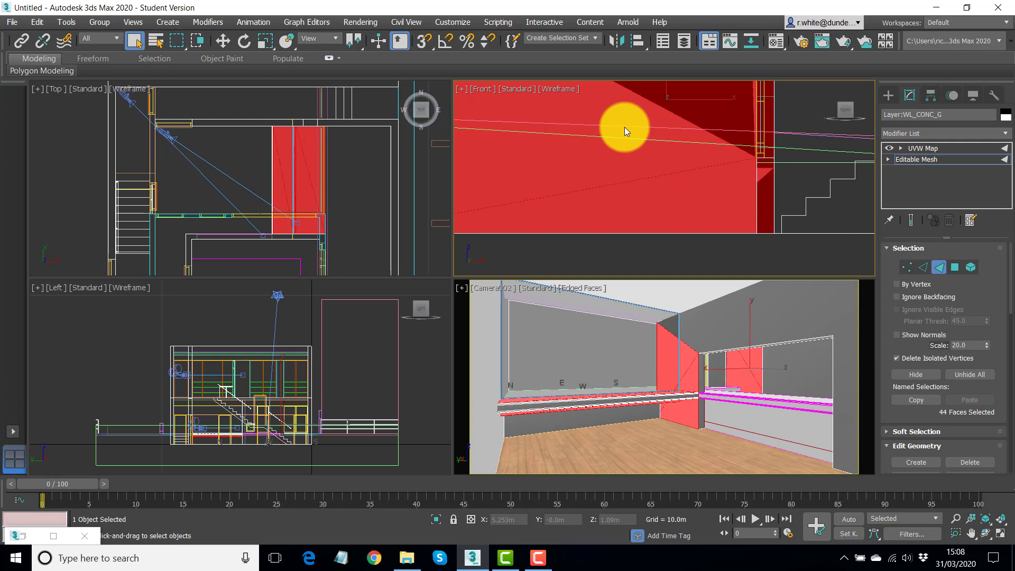
pyautogui.click(674, 251)
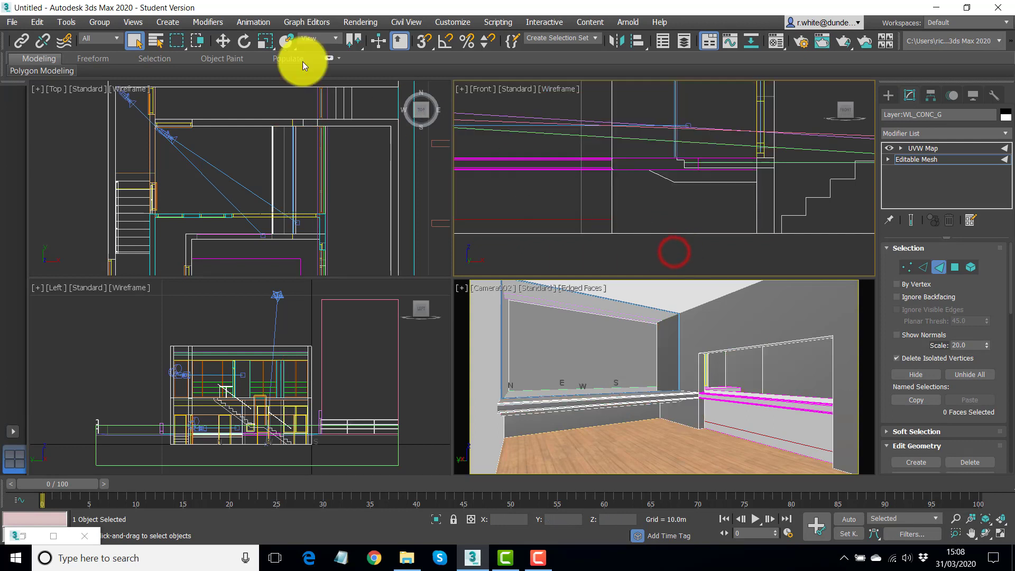
pyautogui.click(199, 41)
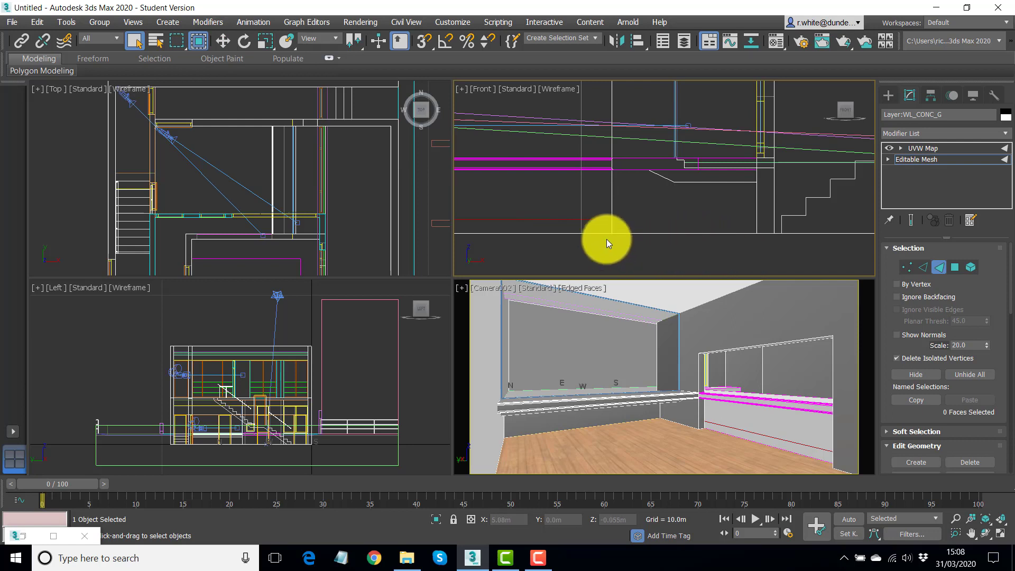
pyautogui.moveTo(709, 239); pyautogui.dragTo(589, 148)
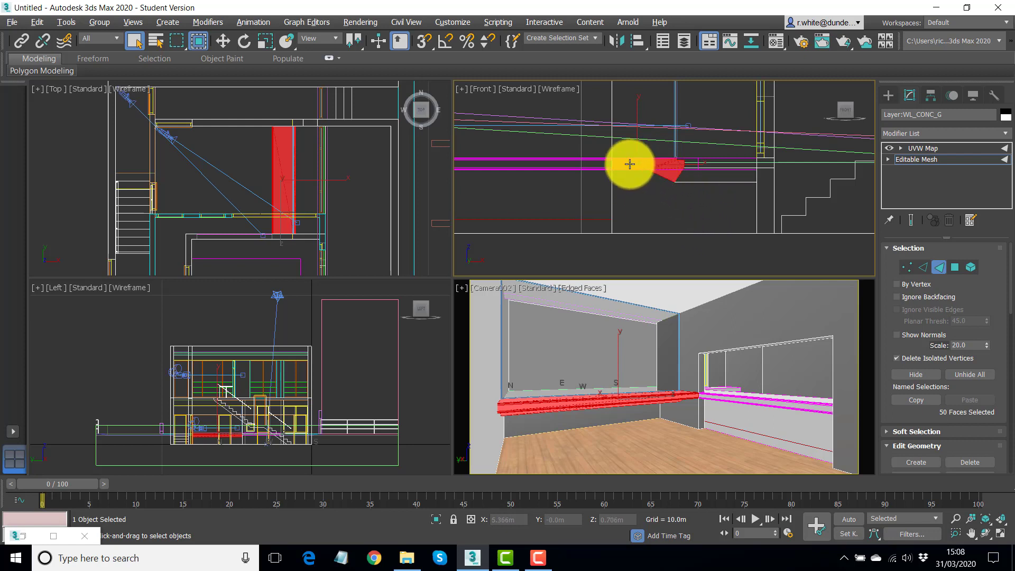
pyautogui.click(200, 46)
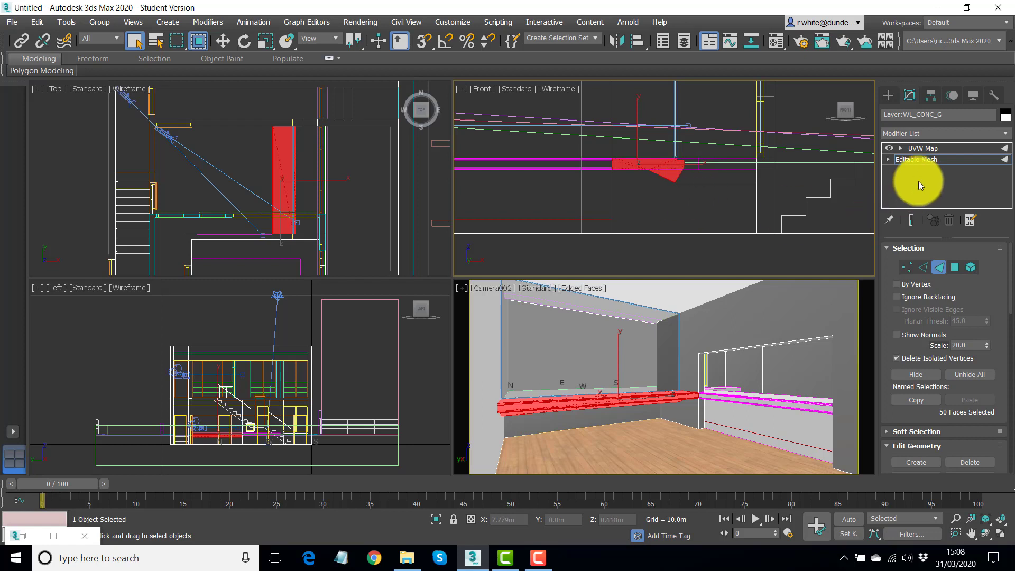
# Detach the selected shelf faces from the concrete wall mesh as a separate object named Layer:Shelf.
pyautogui.moveTo(994, 291); pyautogui.dragTo(995, 200)
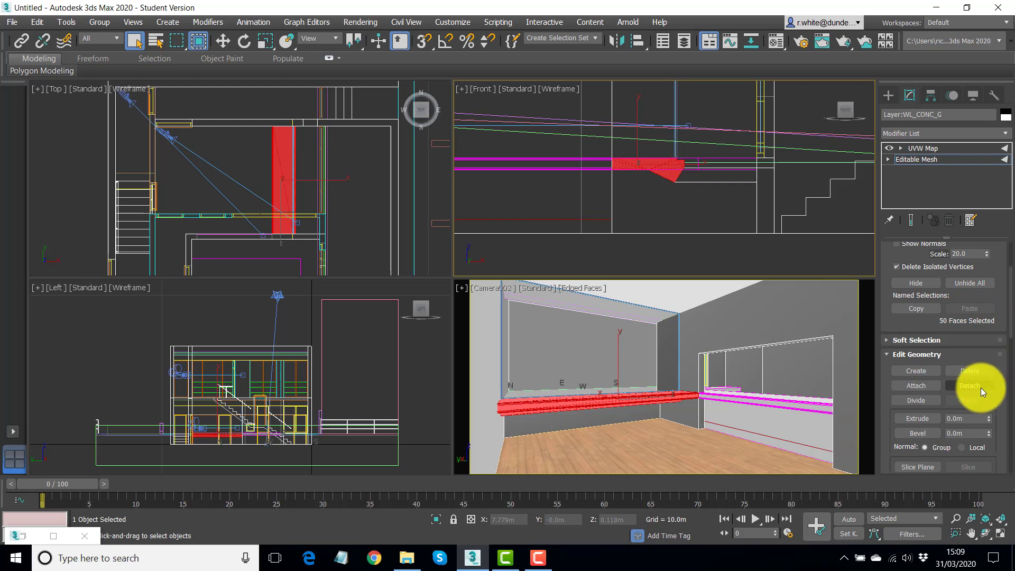
pyautogui.moveTo(1000, 381); pyautogui.dragTo(974, 332)
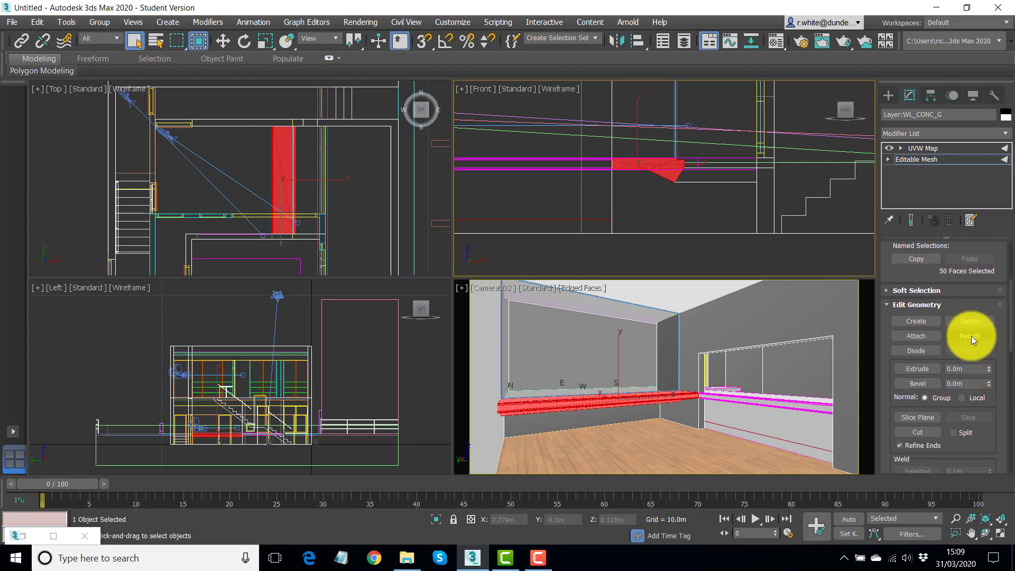
pyautogui.click(972, 335)
pyautogui.moveTo(511, 259); pyautogui.dragTo(391, 260)
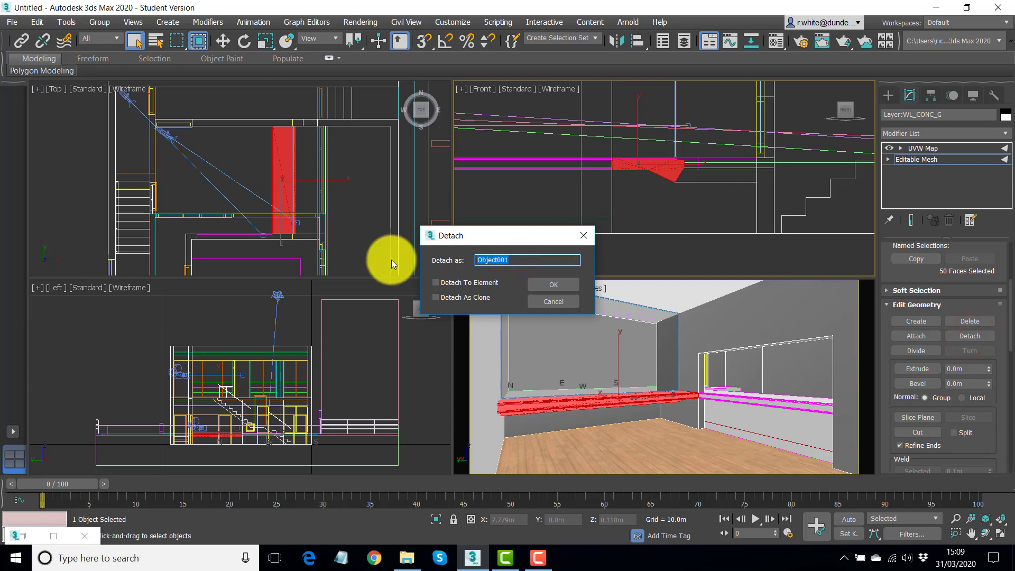
pyautogui.press('Tab')
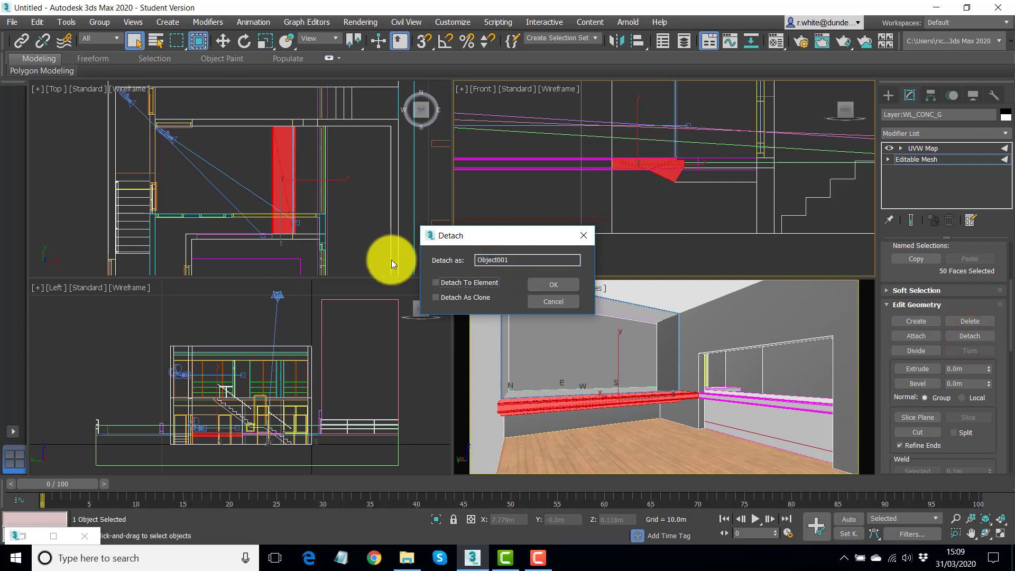
pyautogui.moveTo(515, 259); pyautogui.dragTo(411, 260)
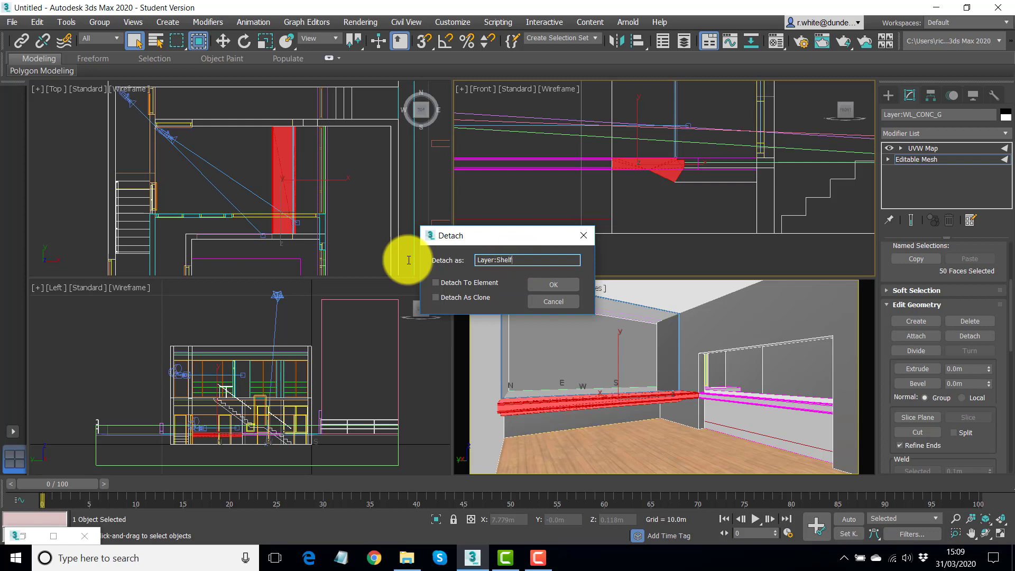
pyautogui.click(555, 286)
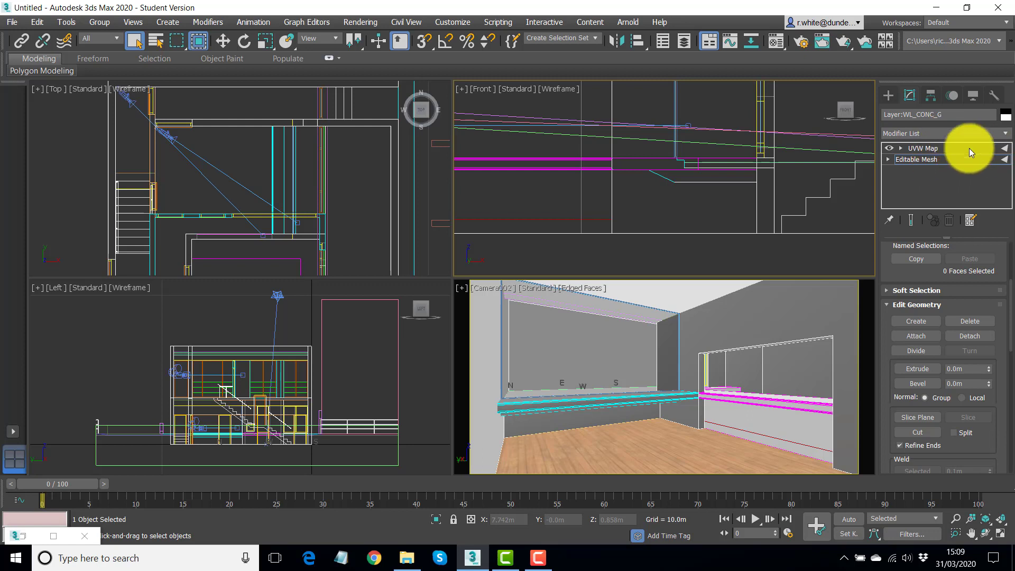
# Leave face editing, return the wall to its UVW Map level, and select the detached shelf in the Front view.
pyautogui.click(947, 159)
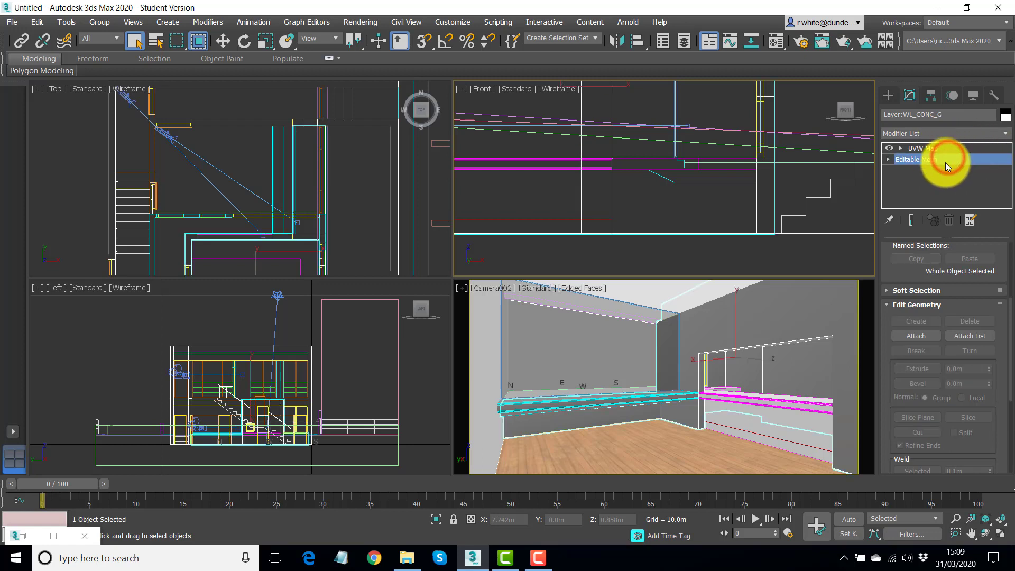
pyautogui.click(954, 149)
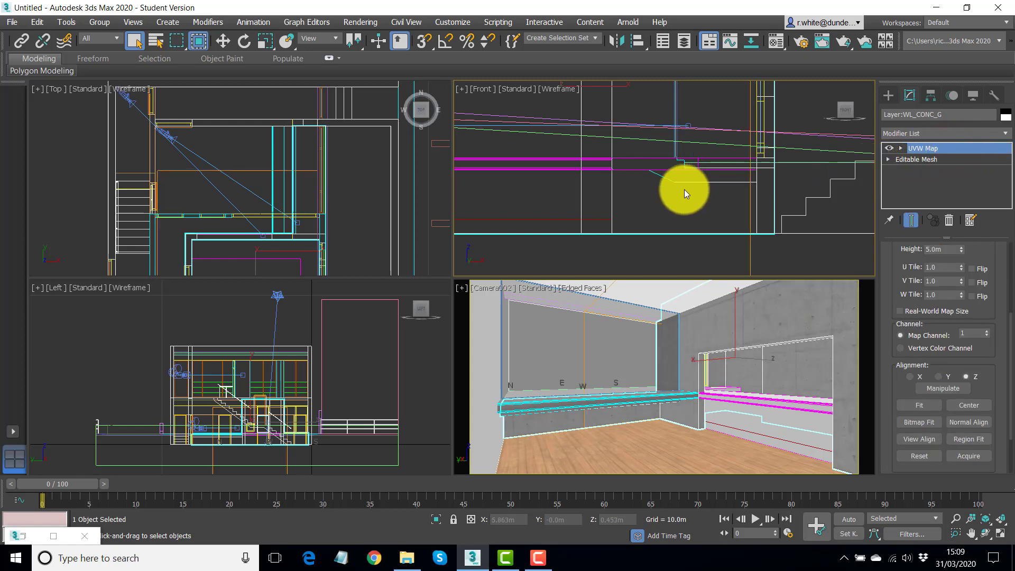
pyautogui.click(660, 177)
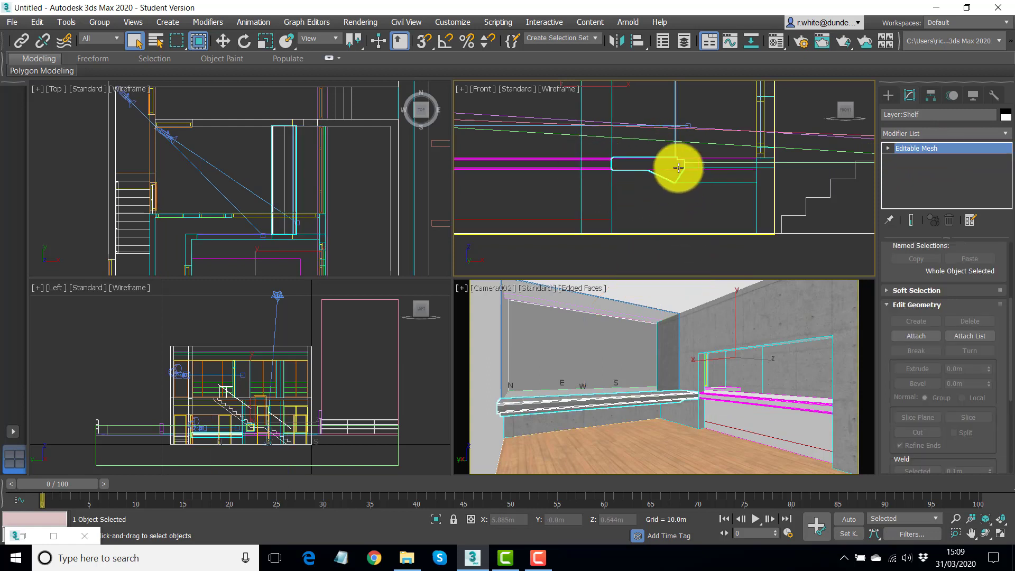
# Copy the CONCRETE WALLS material into the red sample slot and rename the copy CONCRETE SHELF.
pyautogui.click(772, 42)
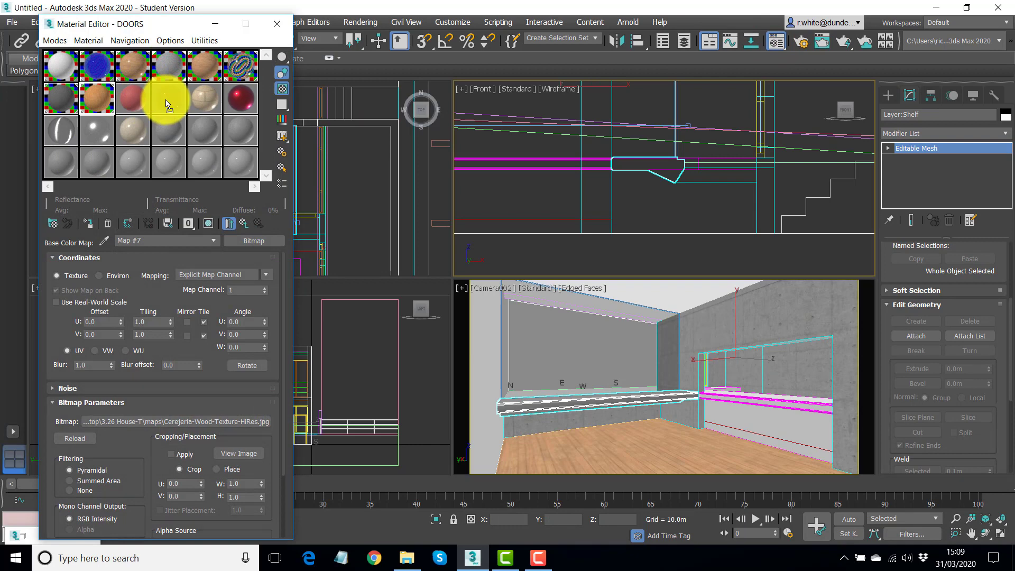
pyautogui.click(136, 101)
pyautogui.click(147, 134)
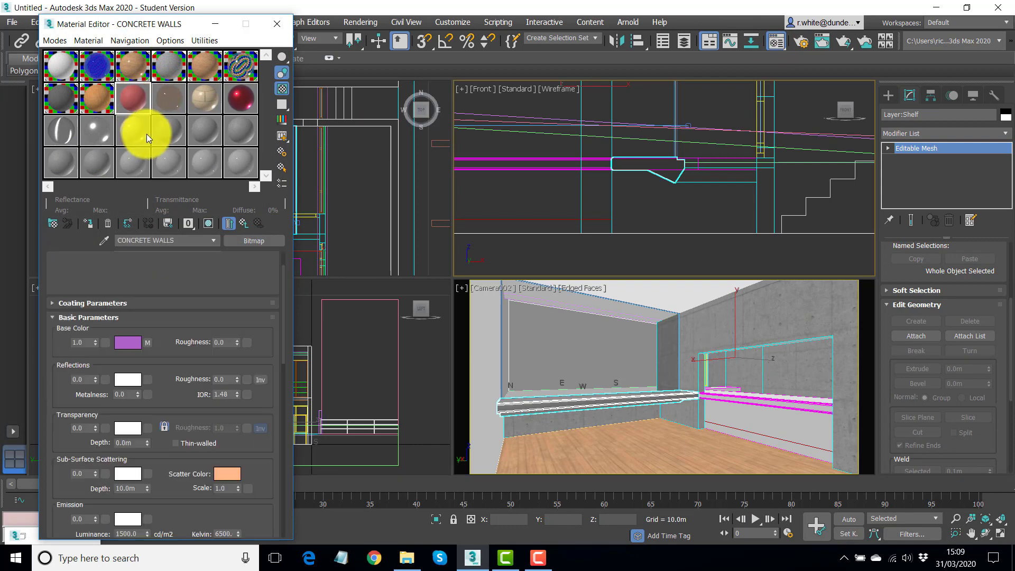
pyautogui.click(152, 239)
pyautogui.moveTo(151, 241); pyautogui.dragTo(283, 226)
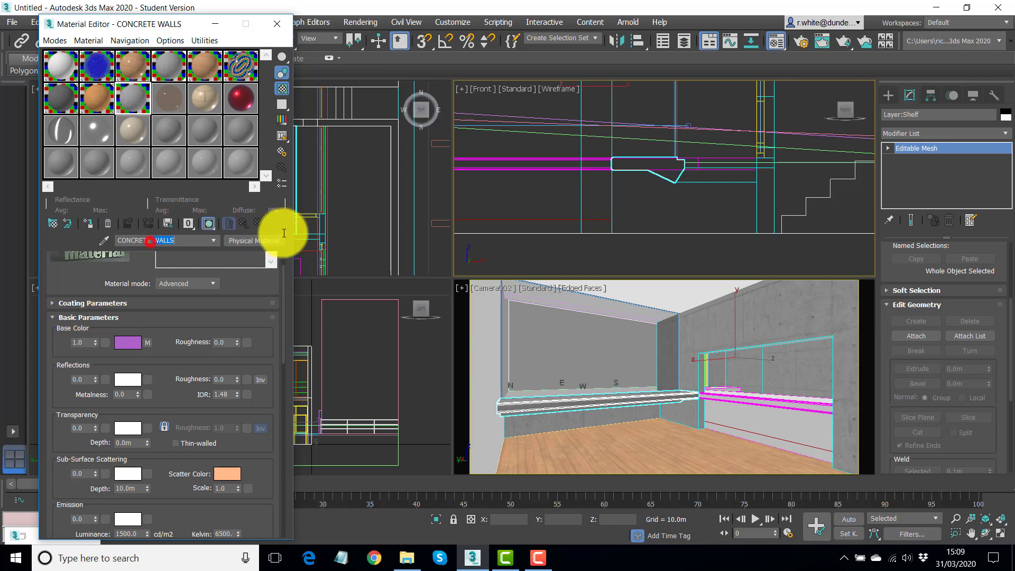
pyautogui.write('SHELF')
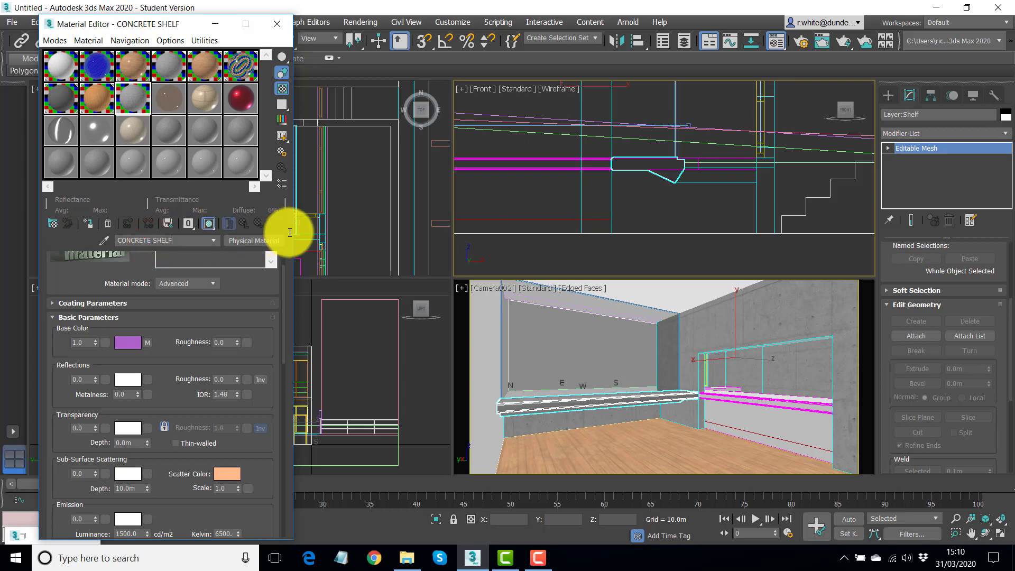
# Clear the concrete bump map from the CONCRETE SHELF material's special maps.
pyautogui.moveTo(168, 493); pyautogui.dragTo(198, 222)
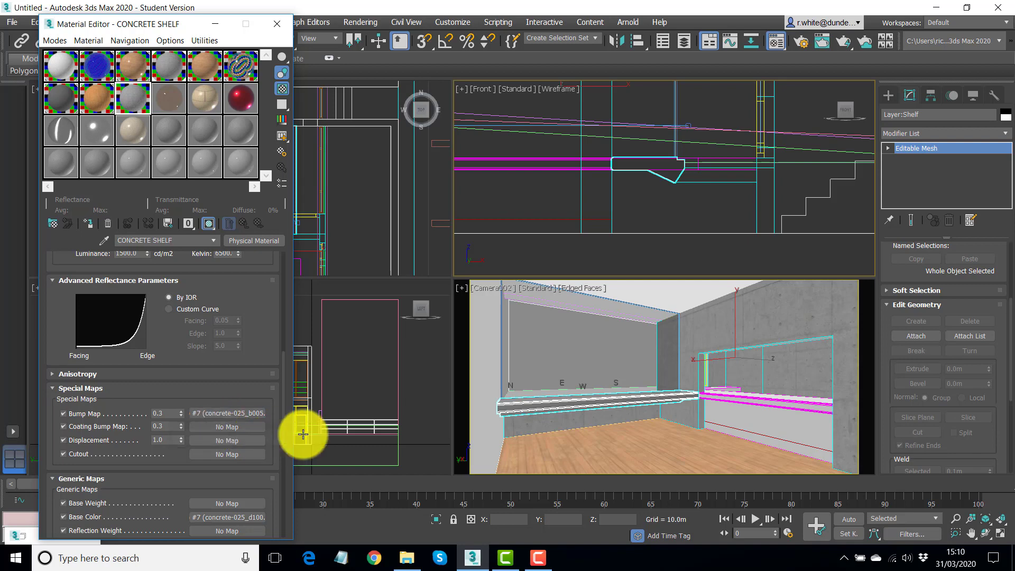
pyautogui.rightClick(224, 414)
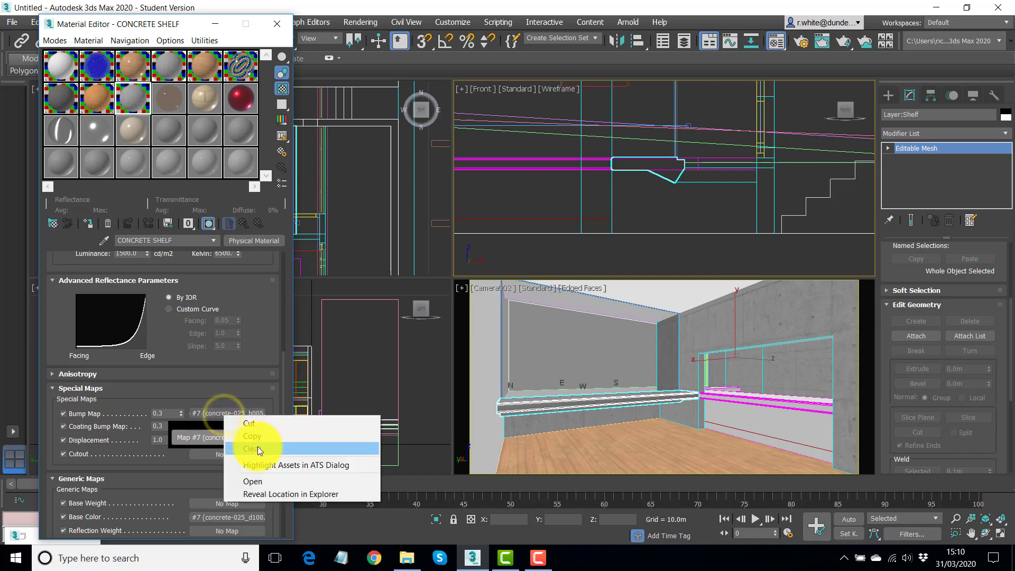
pyautogui.click(268, 345)
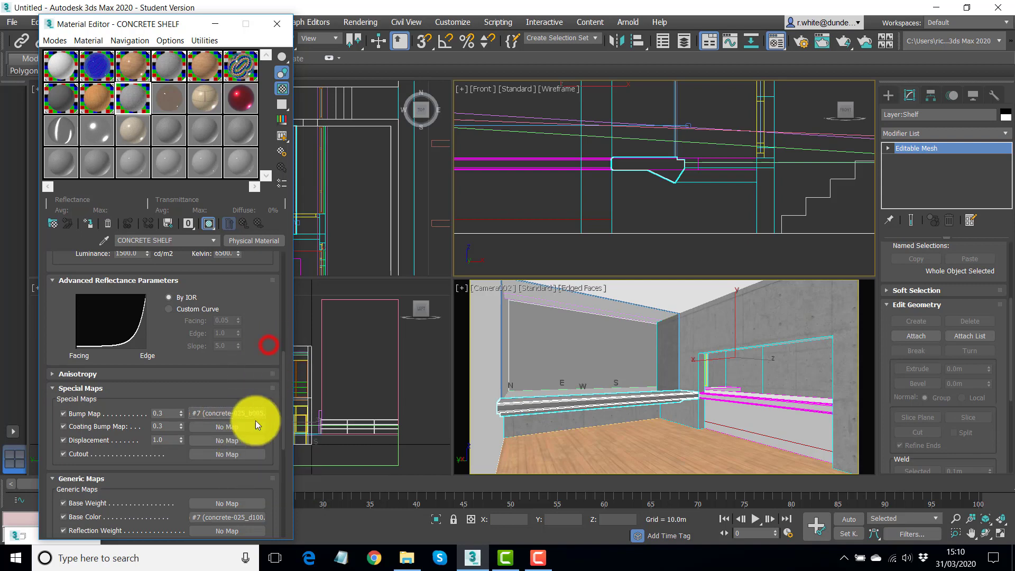
pyautogui.click(222, 423)
pyautogui.moveTo(222, 421); pyautogui.dragTo(222, 417)
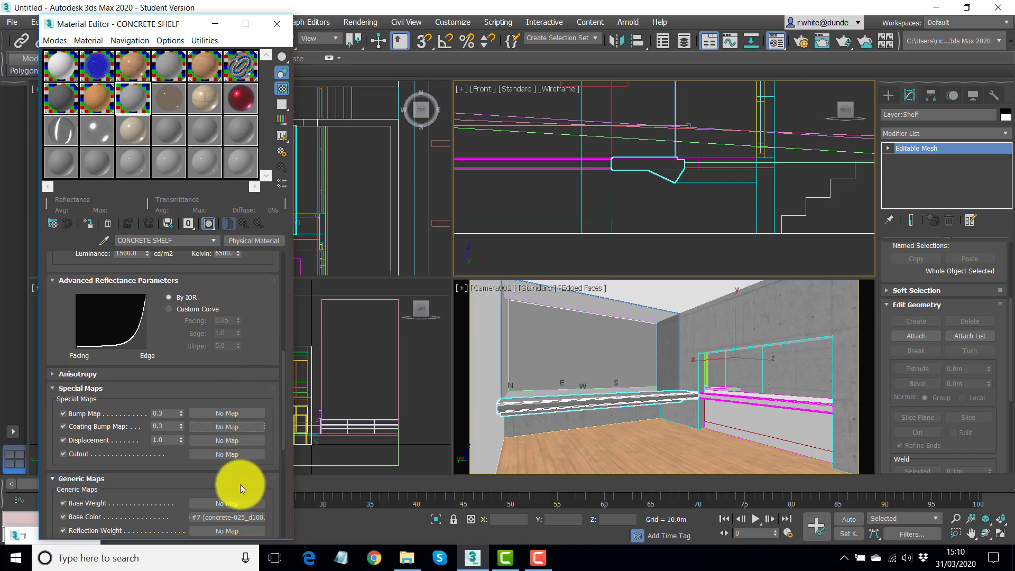
# Preview concrete-020_d100.jpg and load it as the CONCRETE SHELF material's base color bitmap.
pyautogui.moveTo(238, 483); pyautogui.dragTo(239, 337)
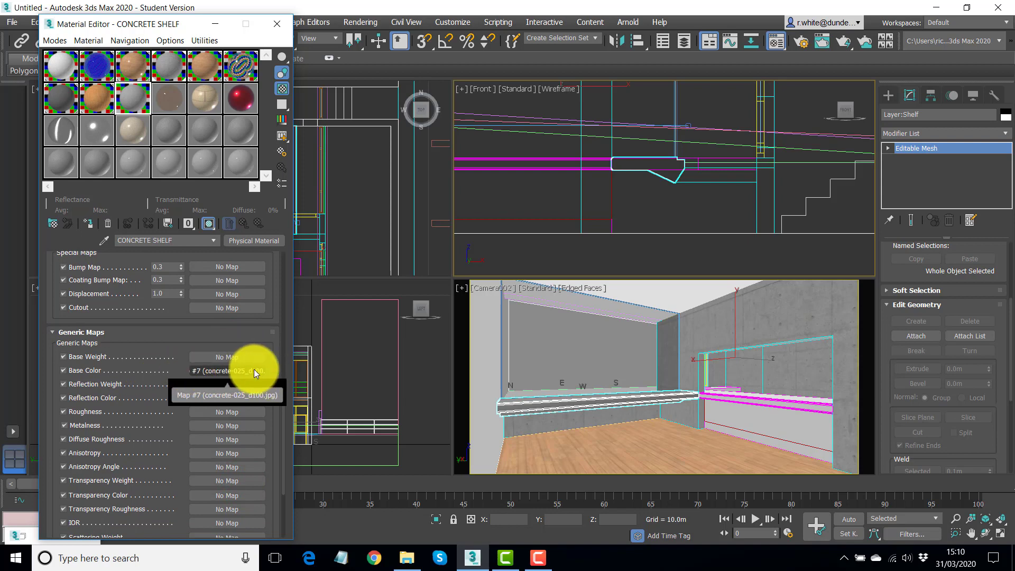
pyautogui.click(230, 370)
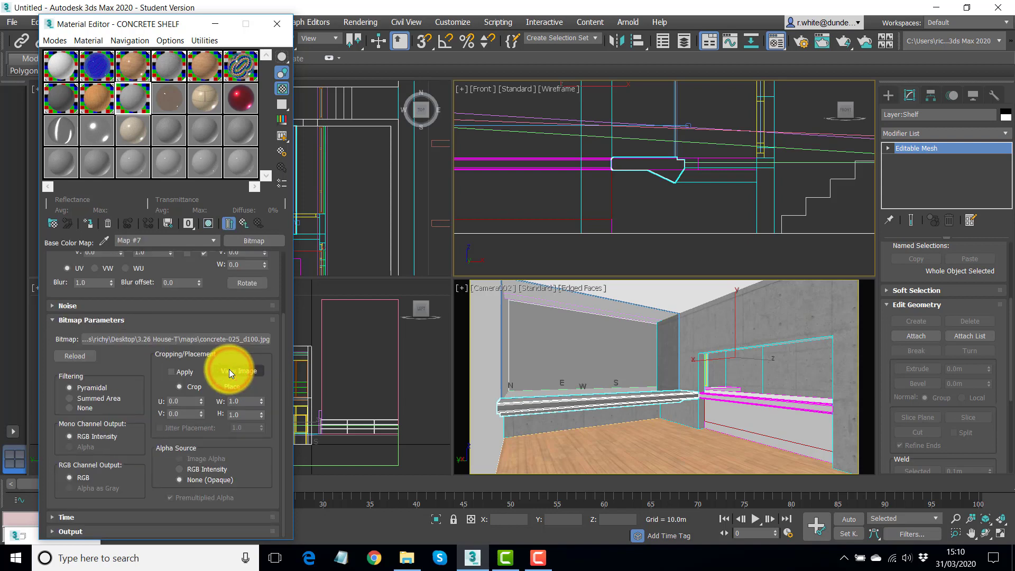
pyautogui.click(172, 339)
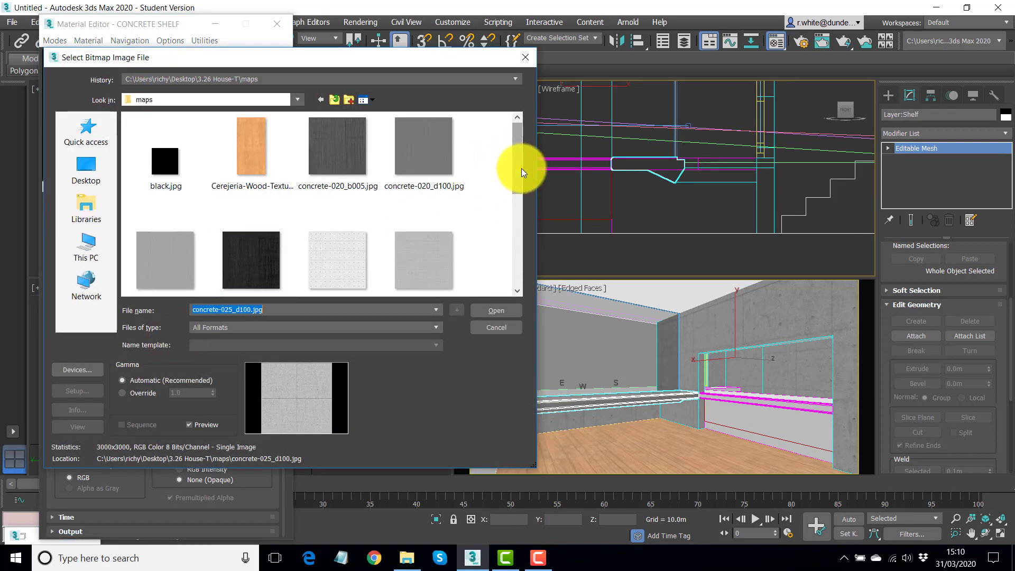
pyautogui.click(427, 145)
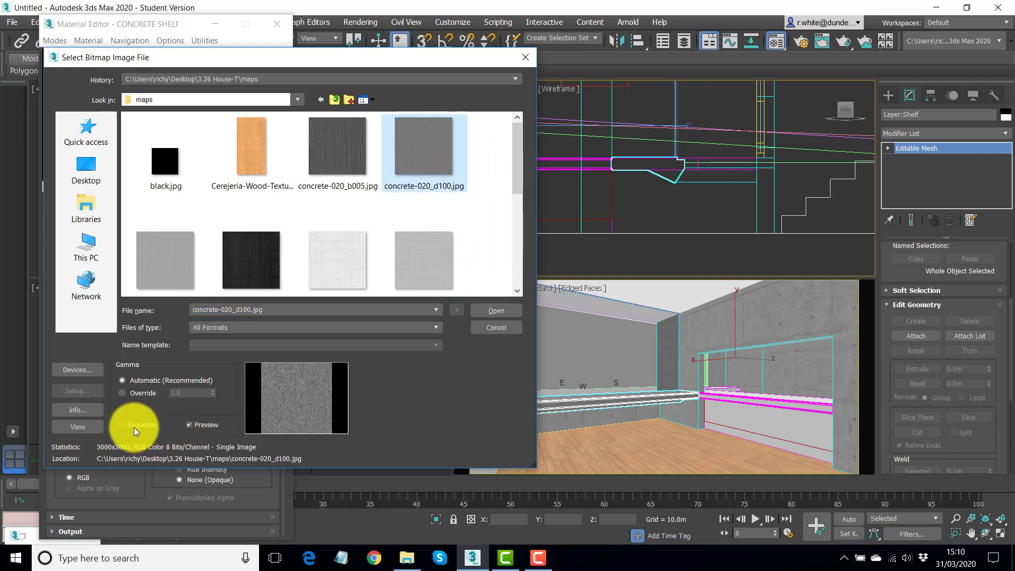
pyautogui.click(74, 427)
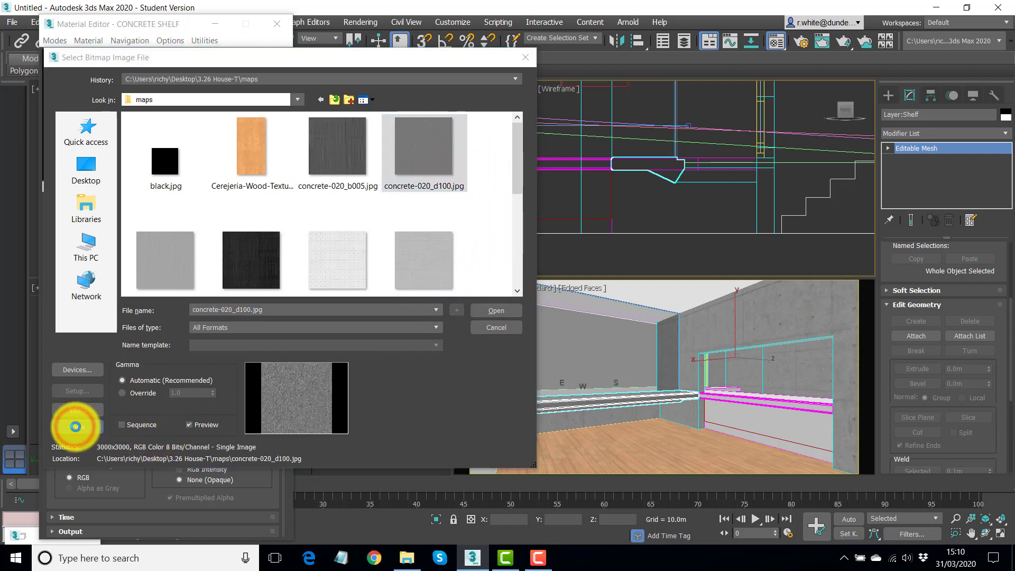
pyautogui.scroll(4, 487, 325)
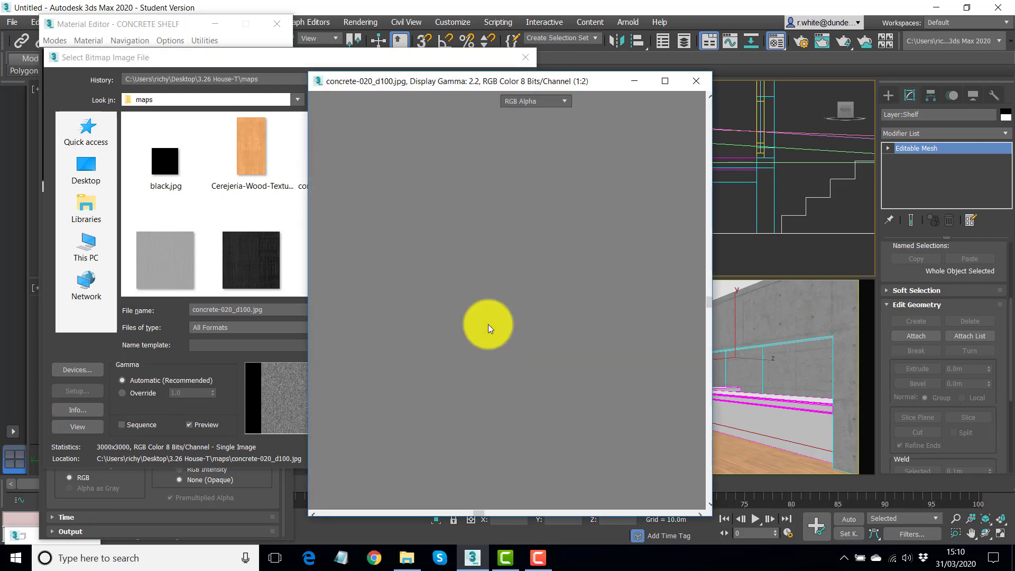
pyautogui.scroll(-4, 489, 323)
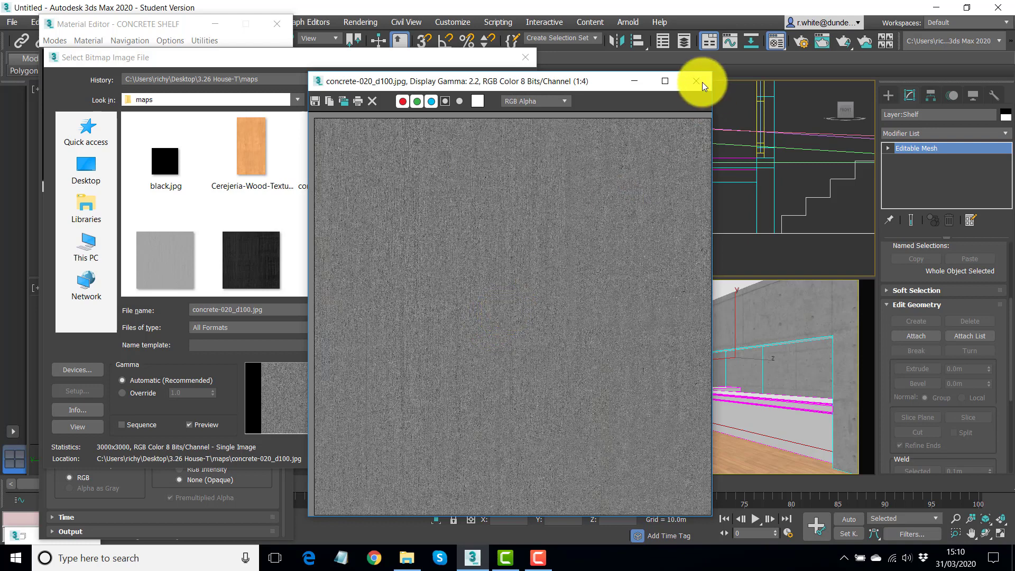
pyautogui.click(696, 82)
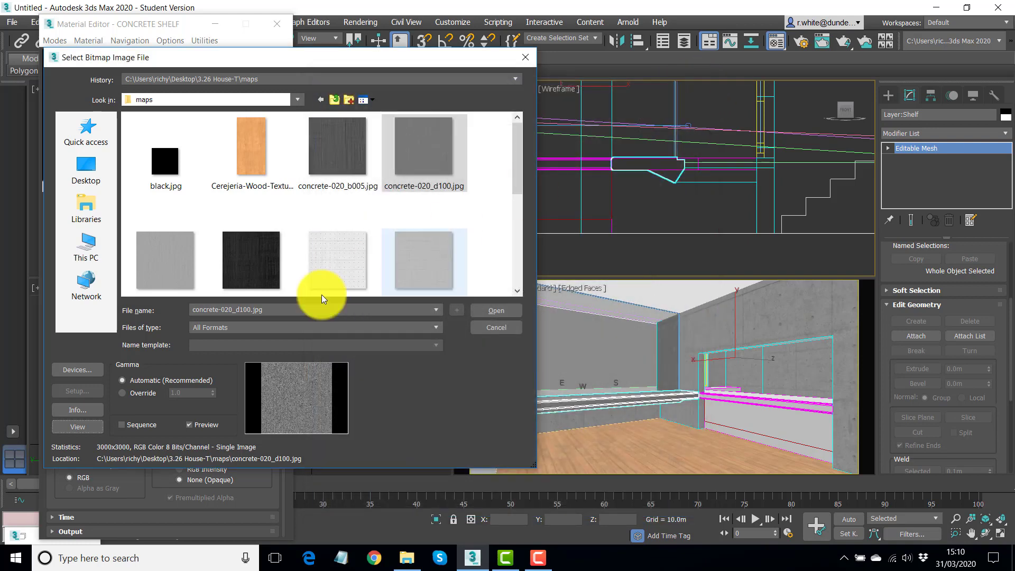
pyautogui.click(494, 309)
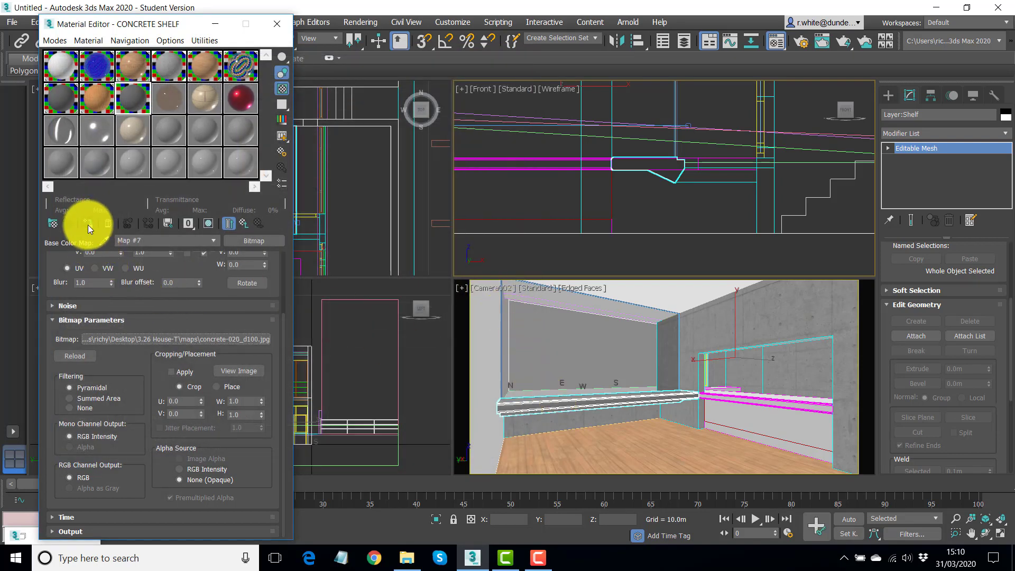
# Assign the CONCRETE SHELF material to the selected shelf and add a UVW Map modifier with Box mapping.
pyautogui.click(242, 224)
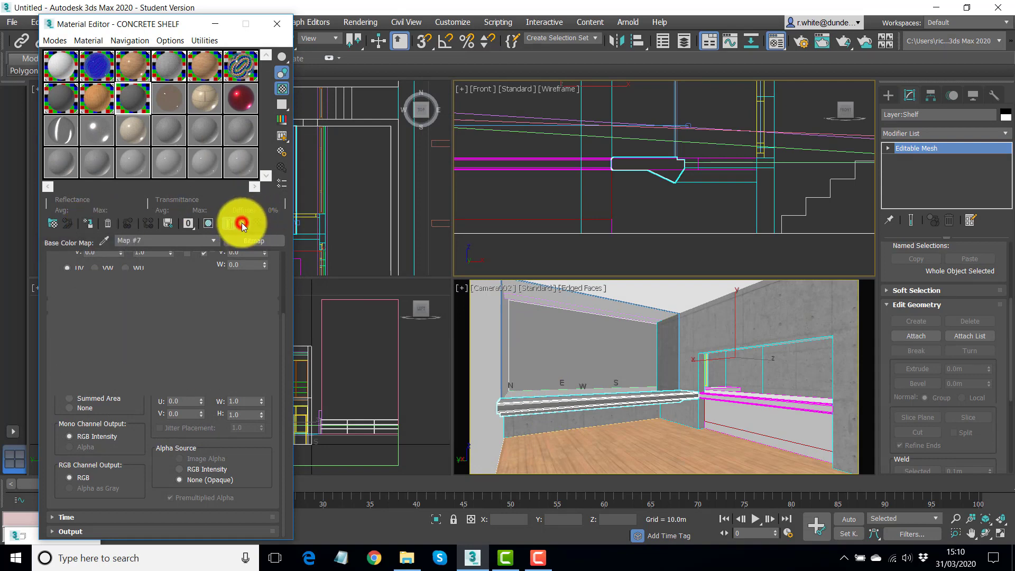
pyautogui.click(91, 223)
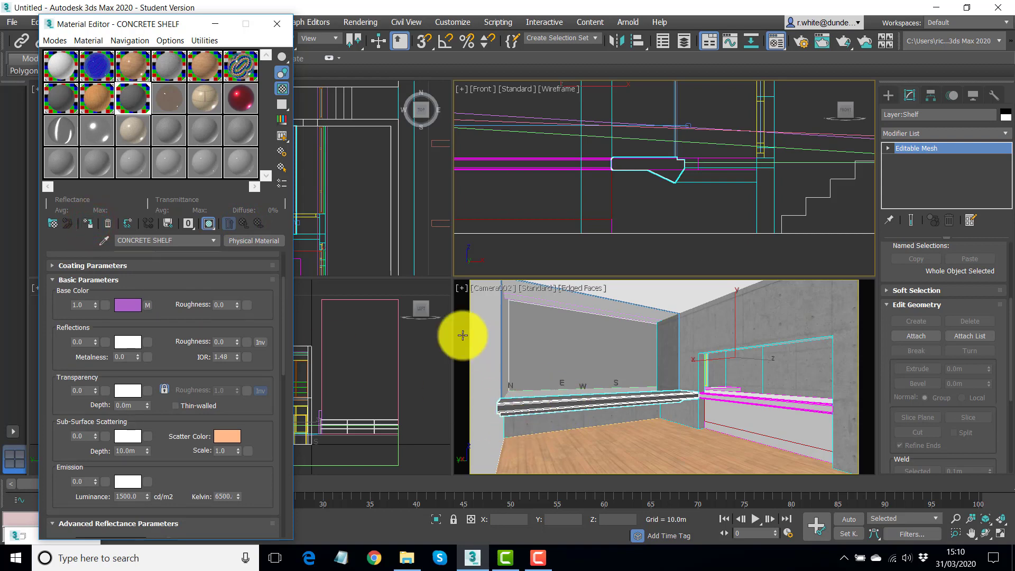
pyautogui.click(1006, 134)
pyautogui.moveTo(1006, 172); pyautogui.dragTo(997, 482)
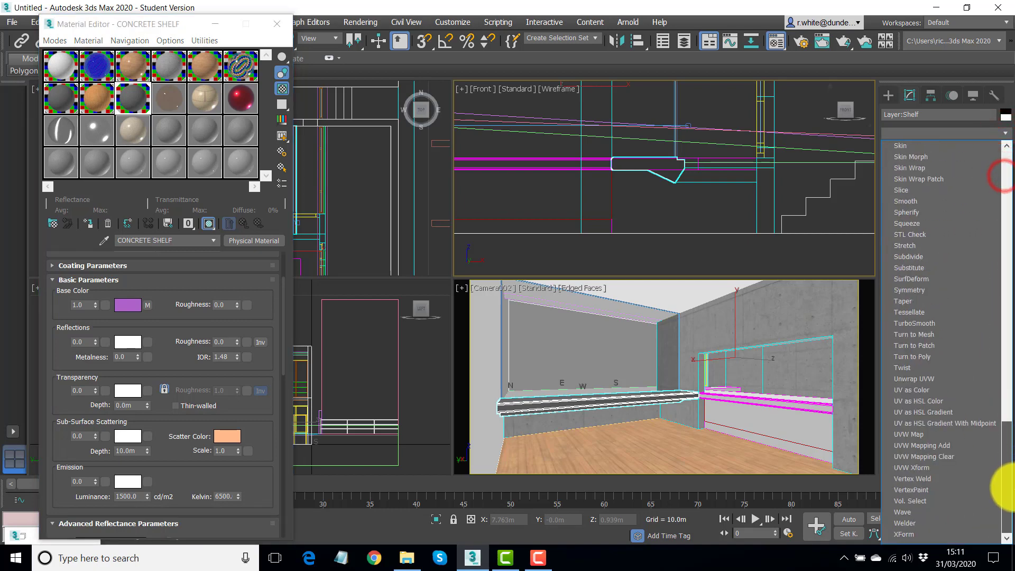
pyautogui.click(909, 434)
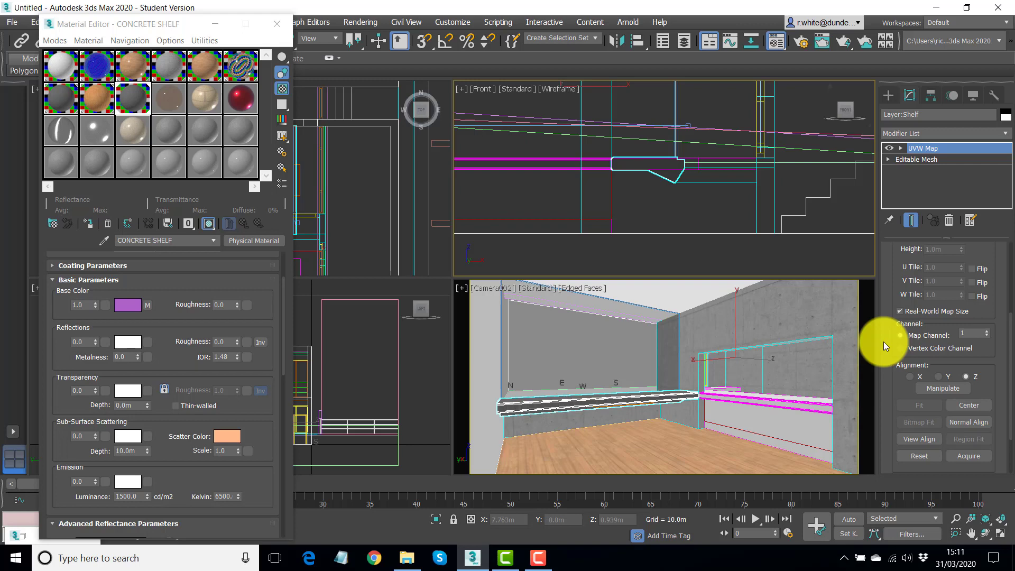
pyautogui.moveTo(883, 295); pyautogui.dragTo(900, 429)
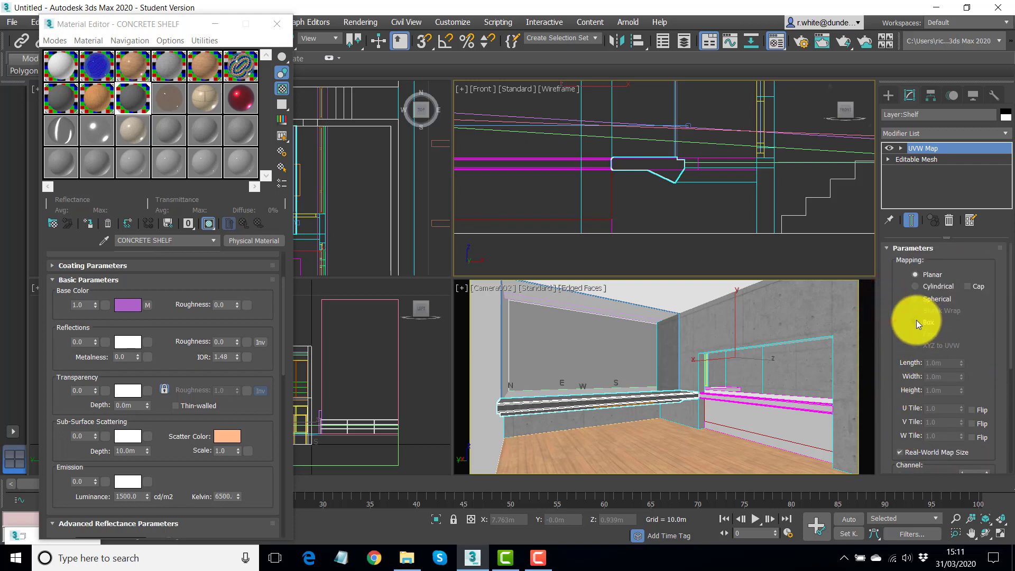
pyautogui.click(915, 322)
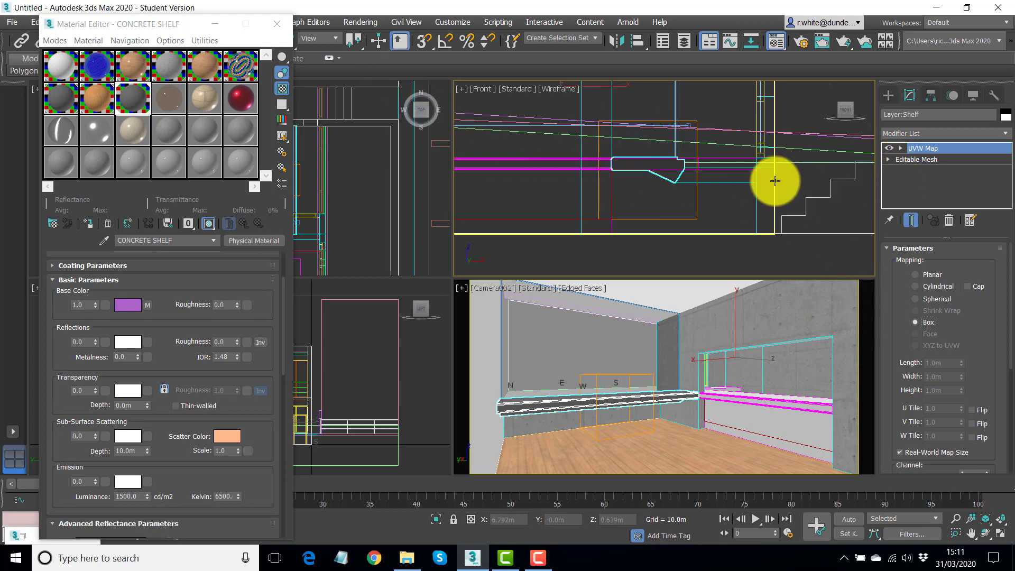
# Select the stepped concrete floor object Layer:FLR_CONC_G in the Front view and assign it the CONCRETE SHELF material.
pyautogui.click(824, 198)
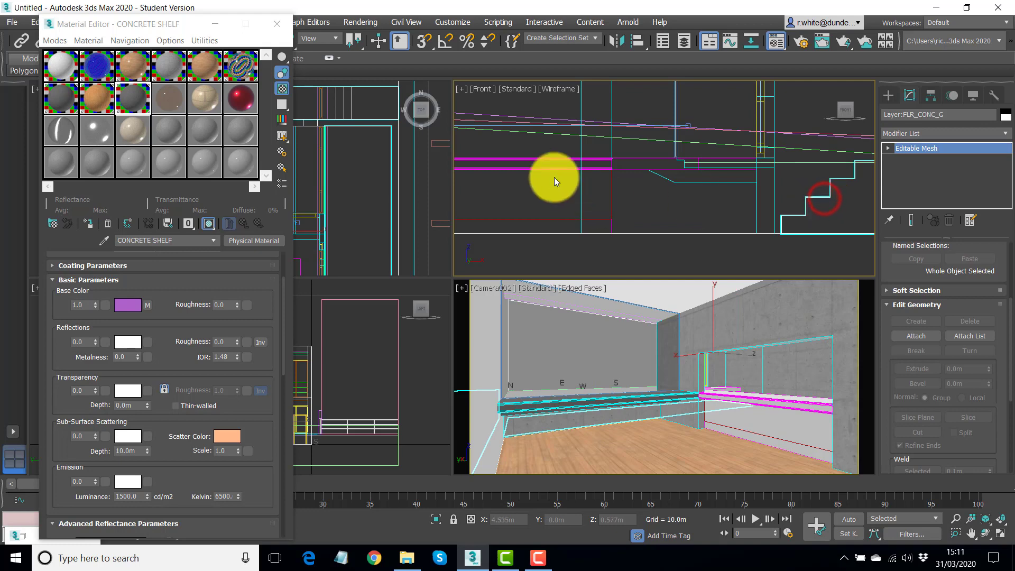
pyautogui.scroll(-5, 619, 166)
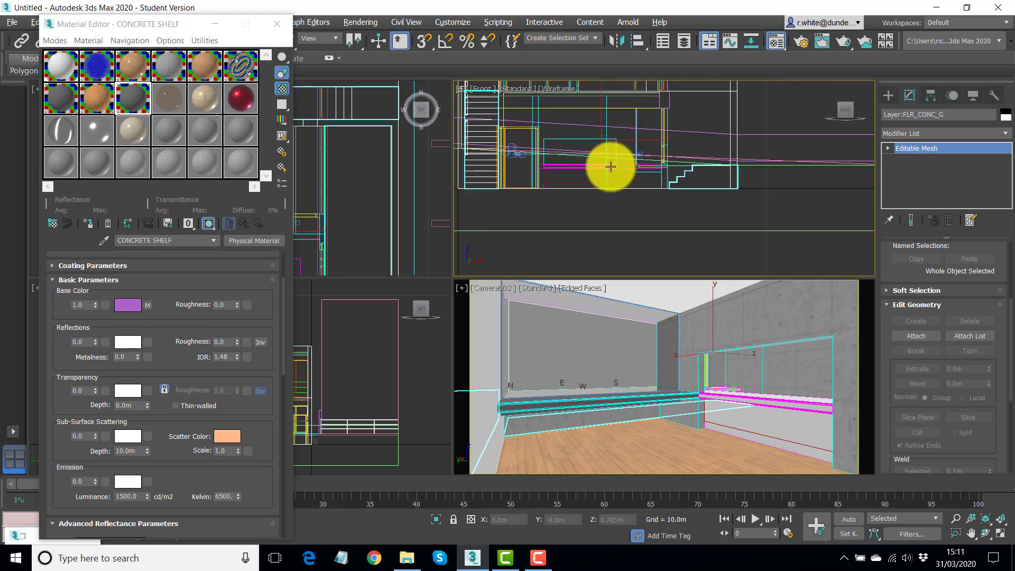
pyautogui.scroll(-2, 610, 166)
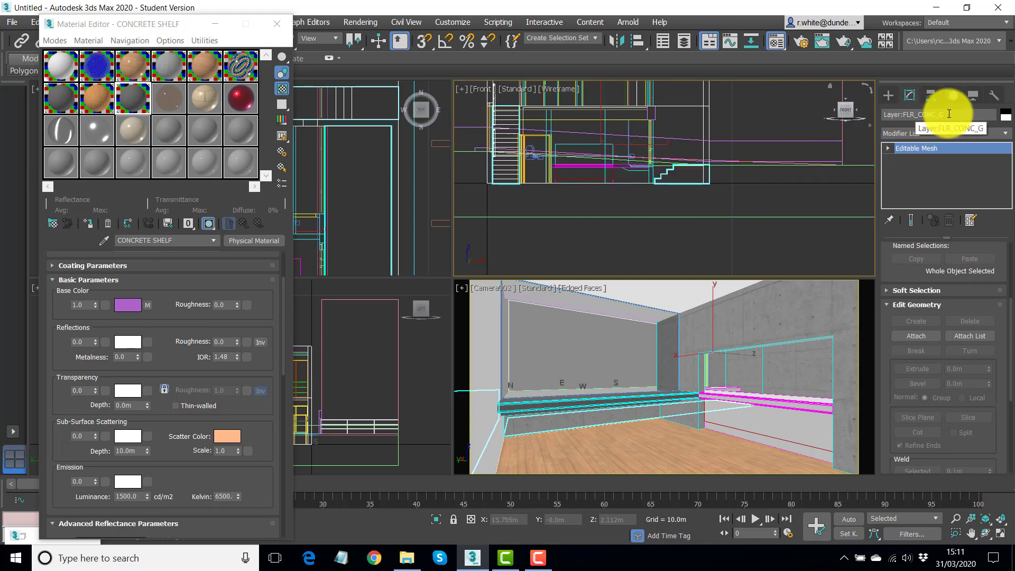
pyautogui.click(89, 223)
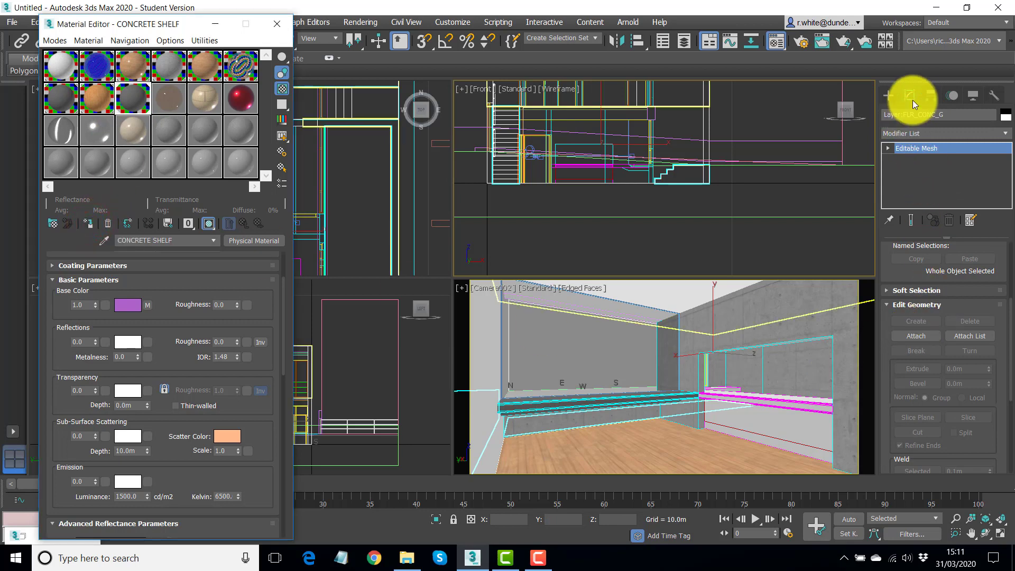
# Add a UVW Map modifier with Box mapping to the Layer:FLR_CONC_G concrete floor.
pyautogui.click(1004, 133)
pyautogui.moveTo(1007, 187); pyautogui.dragTo(1007, 508)
pyautogui.click(909, 430)
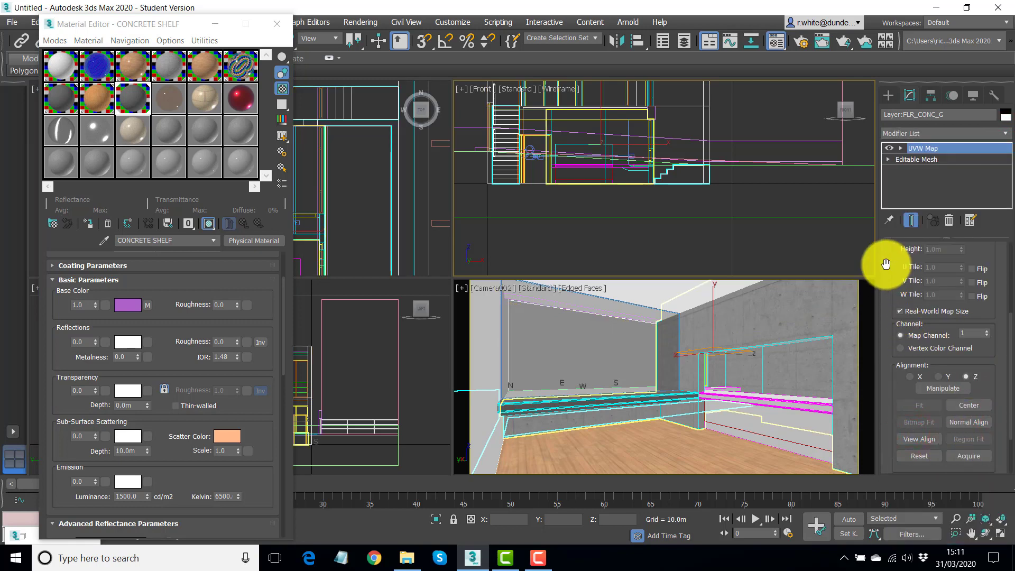
pyautogui.scroll(5, 886, 263)
pyautogui.click(915, 311)
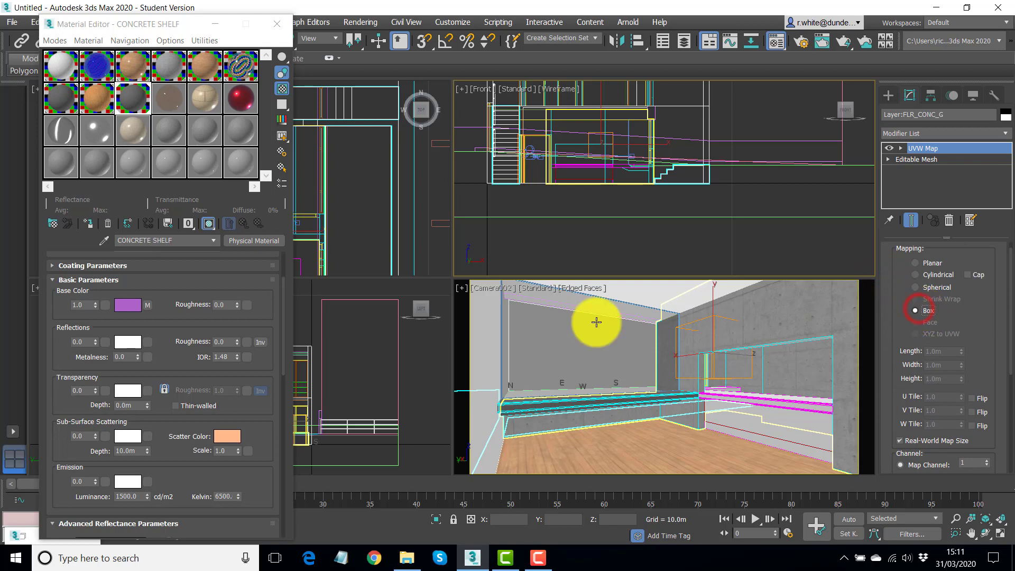
# Select the Layer:SS_G worktop in the camera view and assign it the 13 - Brushed Metal material.
pyautogui.click(458, 317)
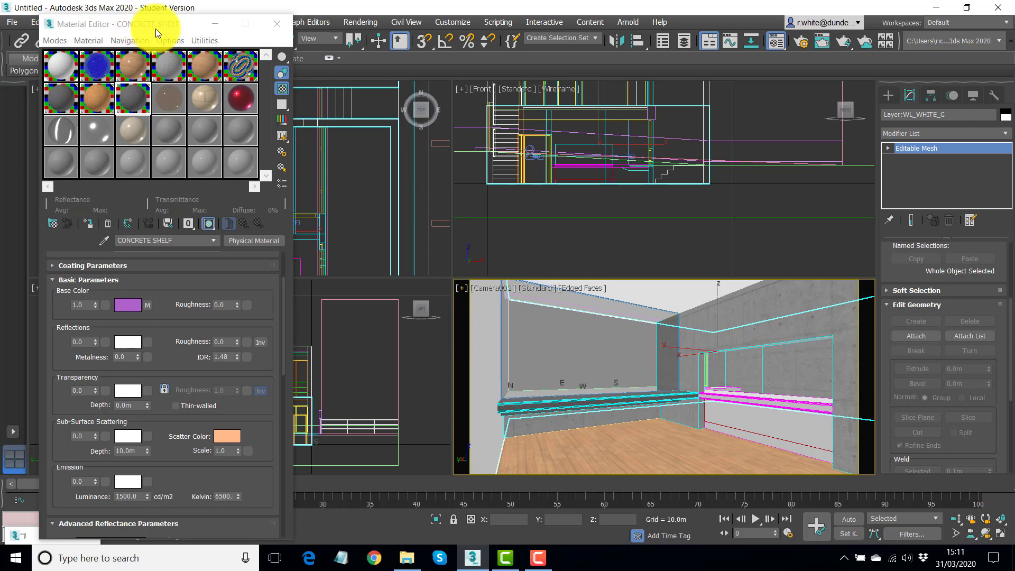
pyautogui.click(774, 404)
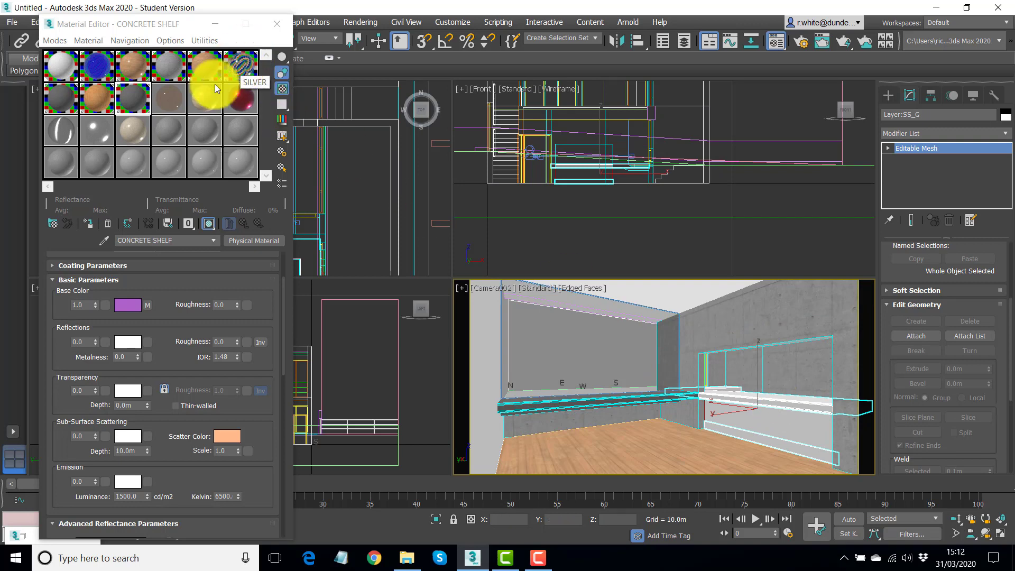
pyautogui.click(61, 138)
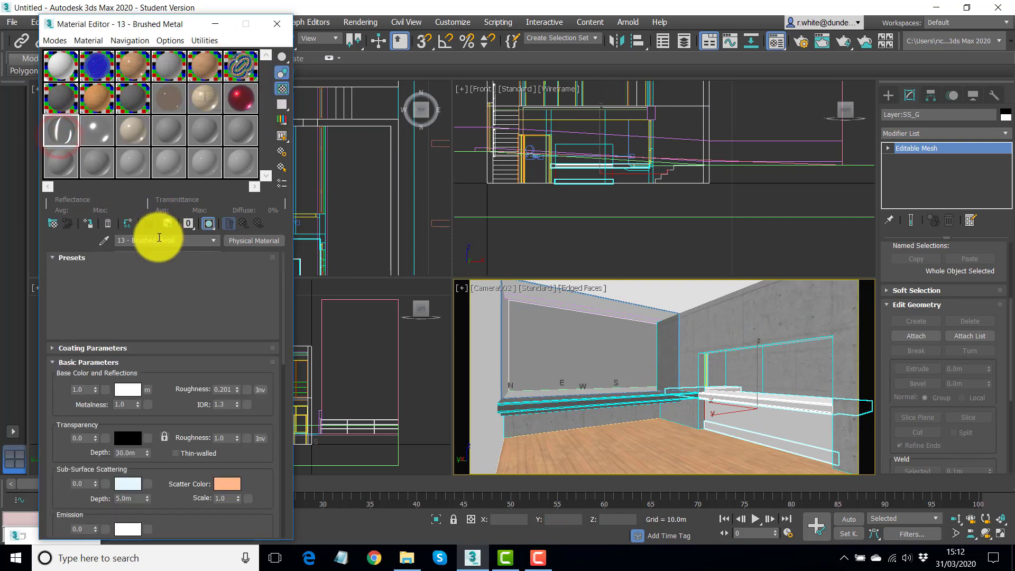
pyautogui.click(88, 222)
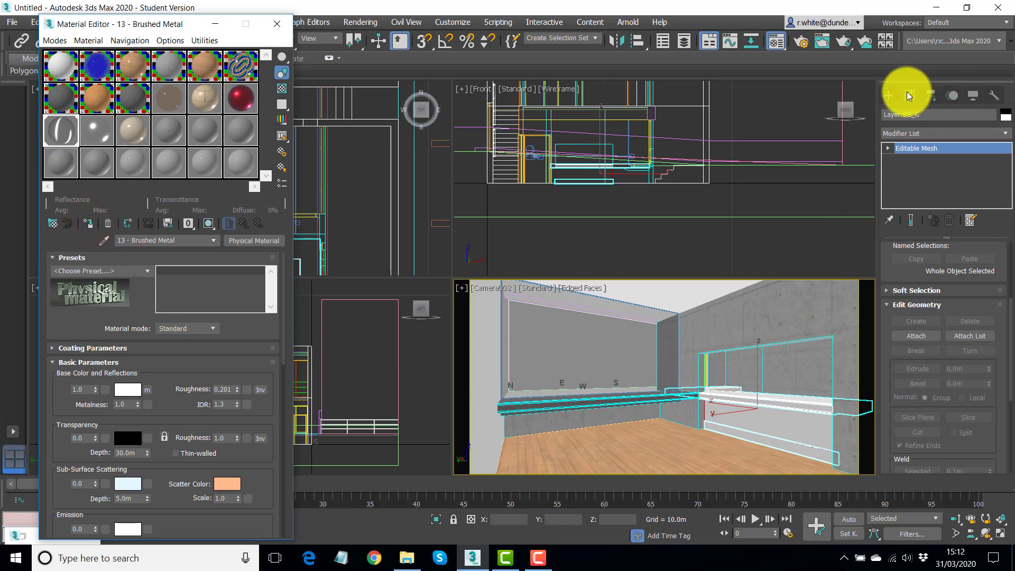
# Add a UVW Map modifier with Box mapping to the Layer:SS_G worktop.
pyautogui.click(1001, 133)
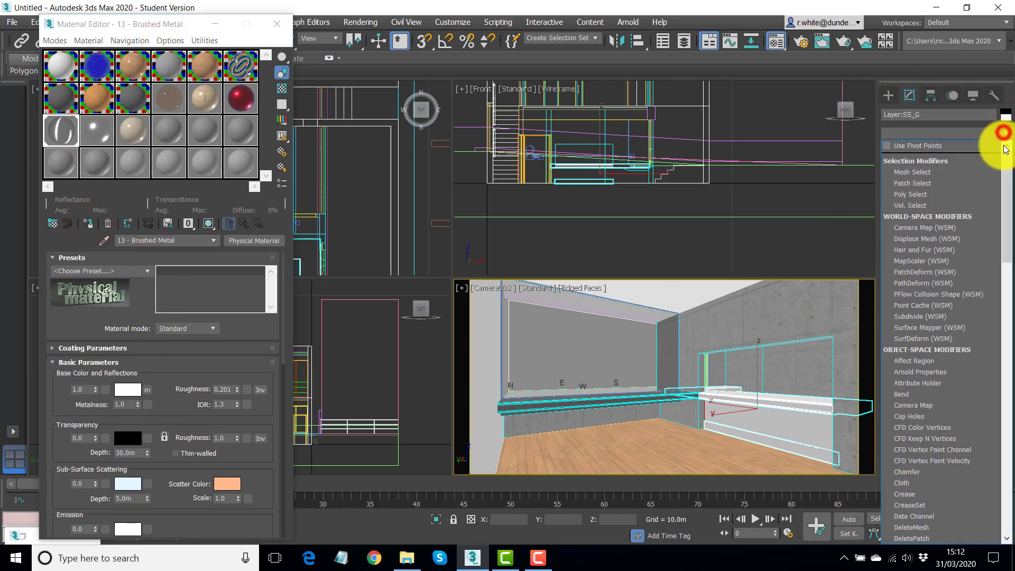
pyautogui.moveTo(1008, 297); pyautogui.dragTo(999, 491)
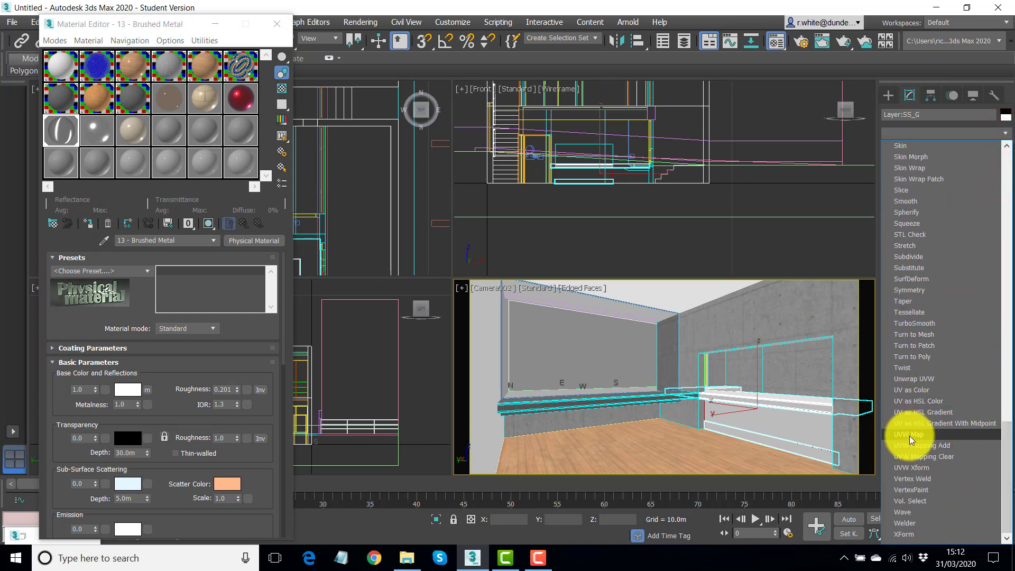
pyautogui.click(908, 437)
pyautogui.moveTo(895, 273); pyautogui.dragTo(906, 362)
pyautogui.click(918, 309)
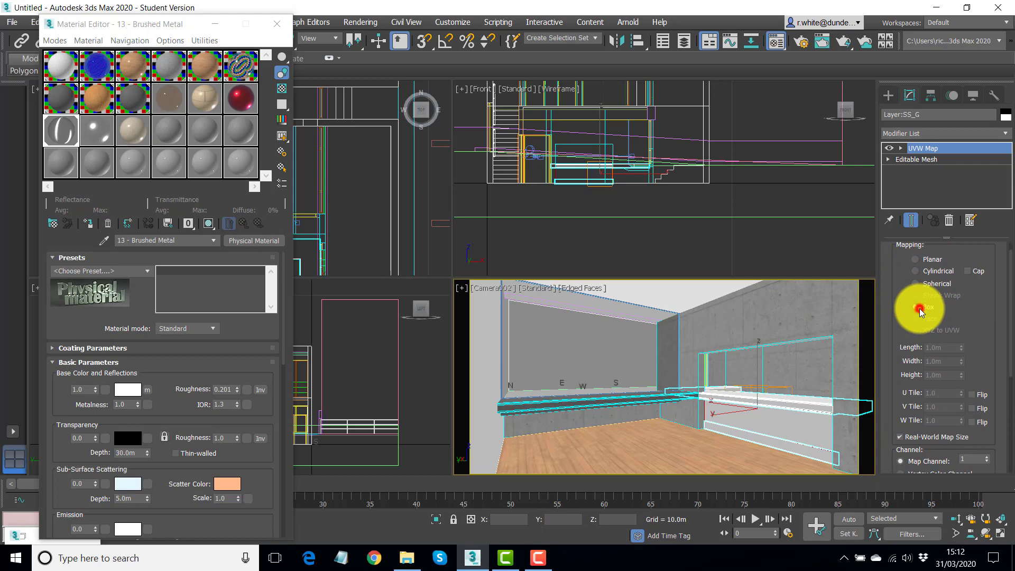
# Assign the SILVER material to the Layer:WL_PANEL_G panel below the worktop and close the Material Editor.
pyautogui.click(774, 421)
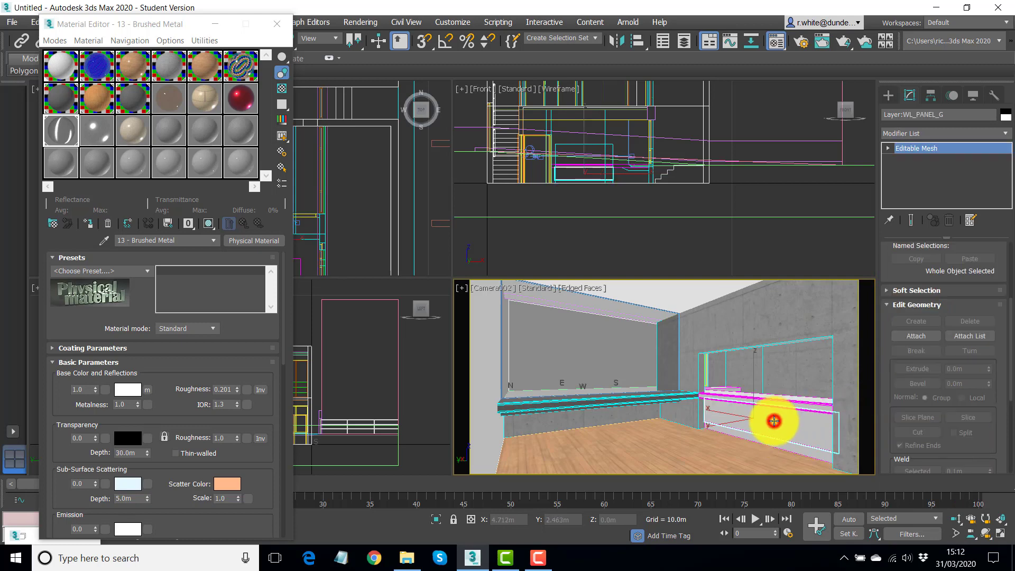
pyautogui.click(240, 63)
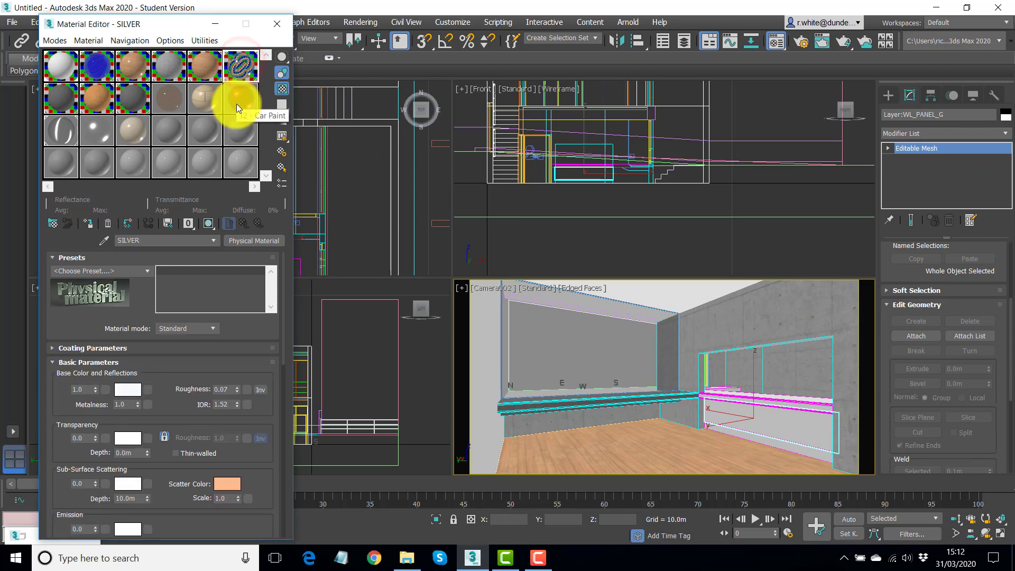
pyautogui.click(90, 223)
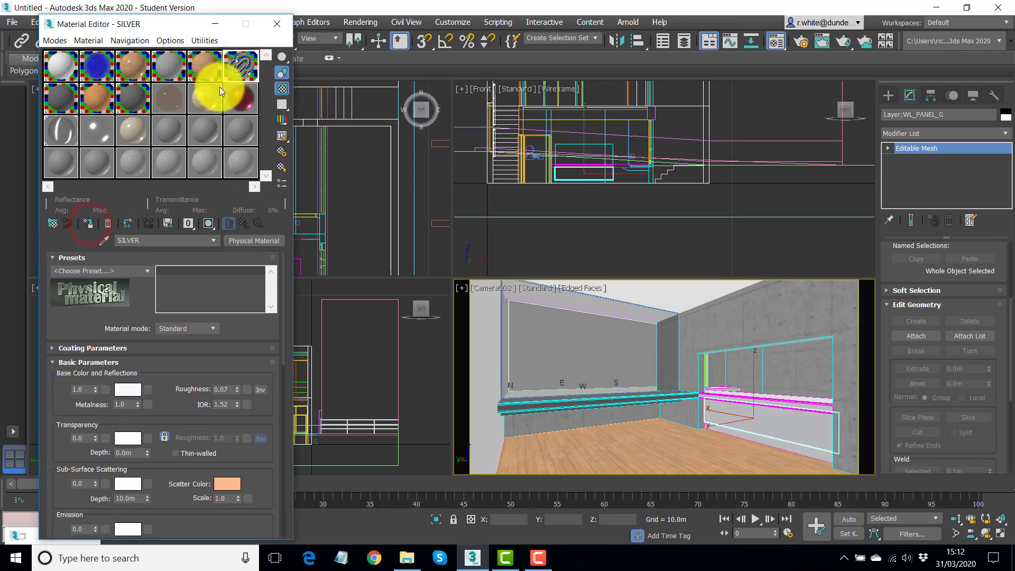
pyautogui.click(279, 24)
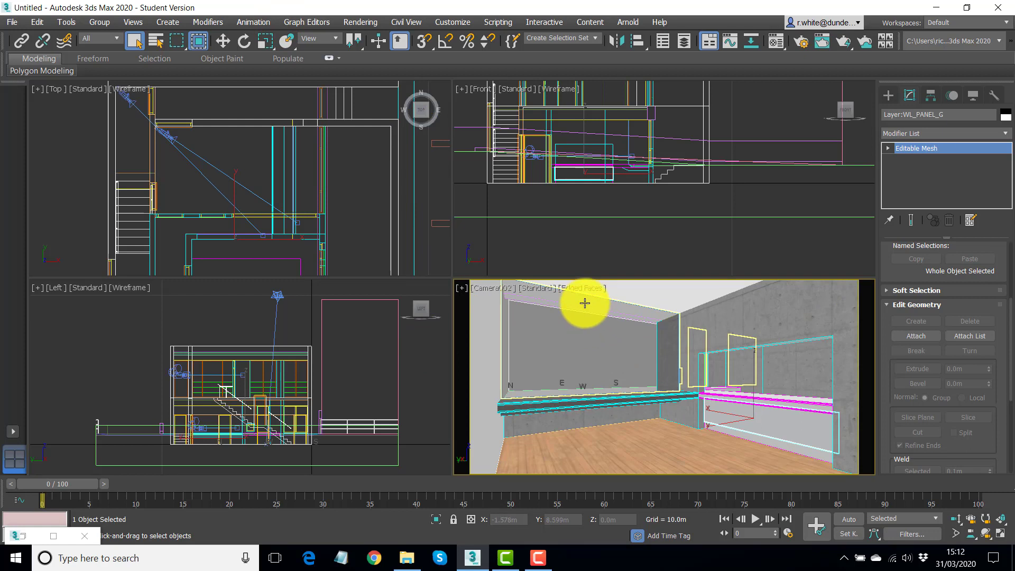
# Start merging objects from House-T Extras.max, located in the 3.26 House-T folder on the Desktop.
pyautogui.click(11, 23)
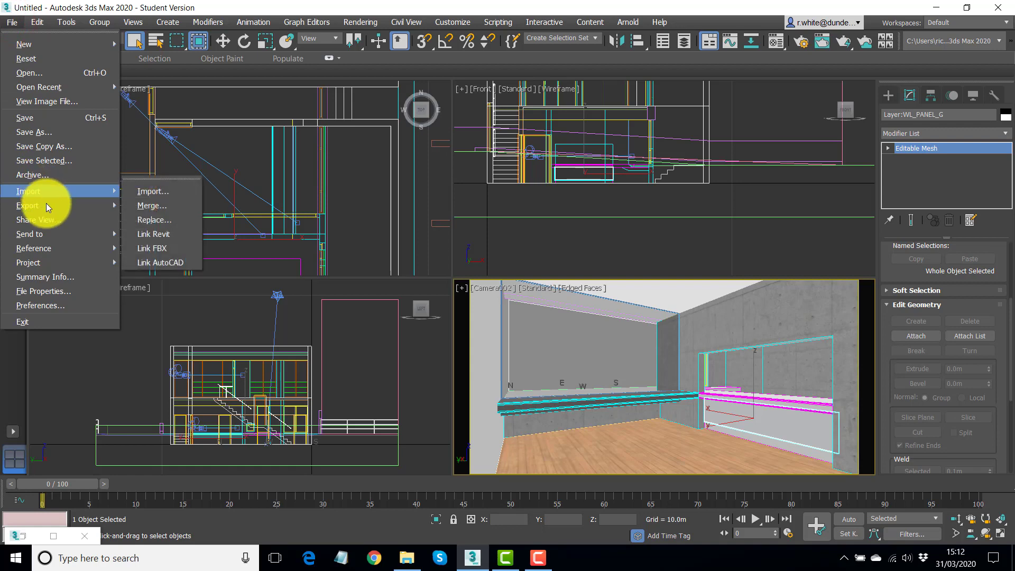
pyautogui.moveTo(47, 195)
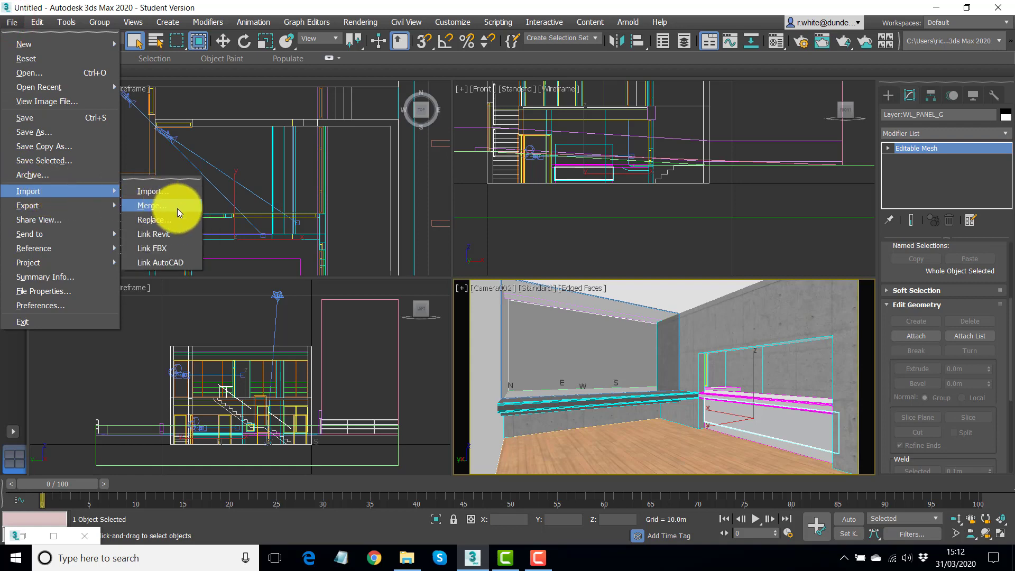
pyautogui.click(163, 210)
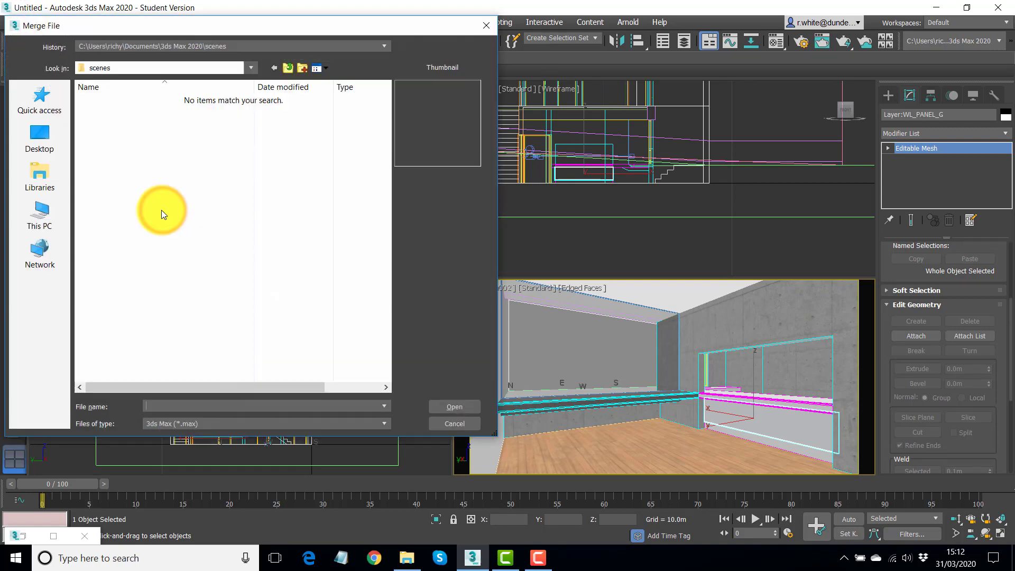
pyautogui.click(46, 141)
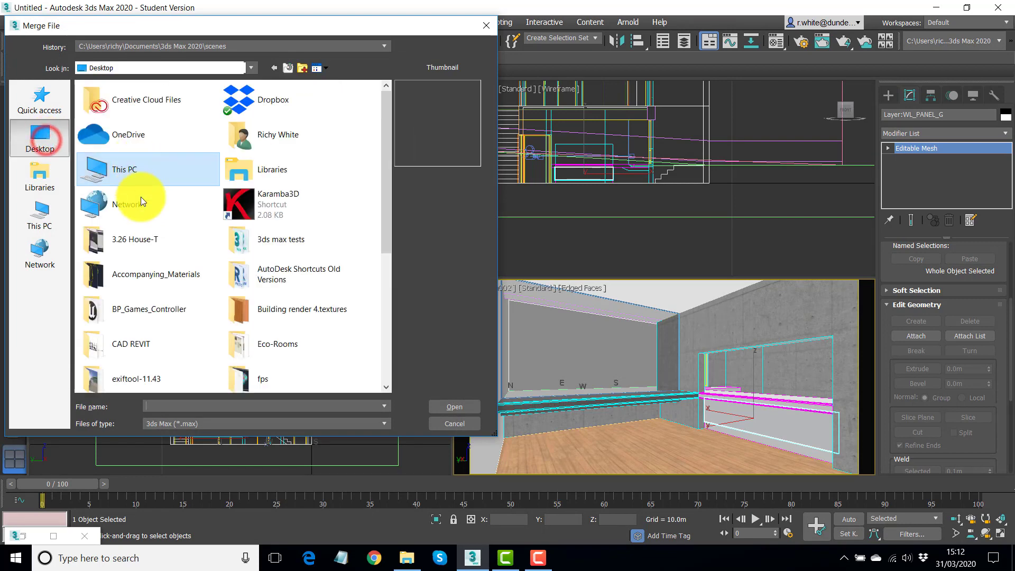
pyautogui.doubleClick(135, 240)
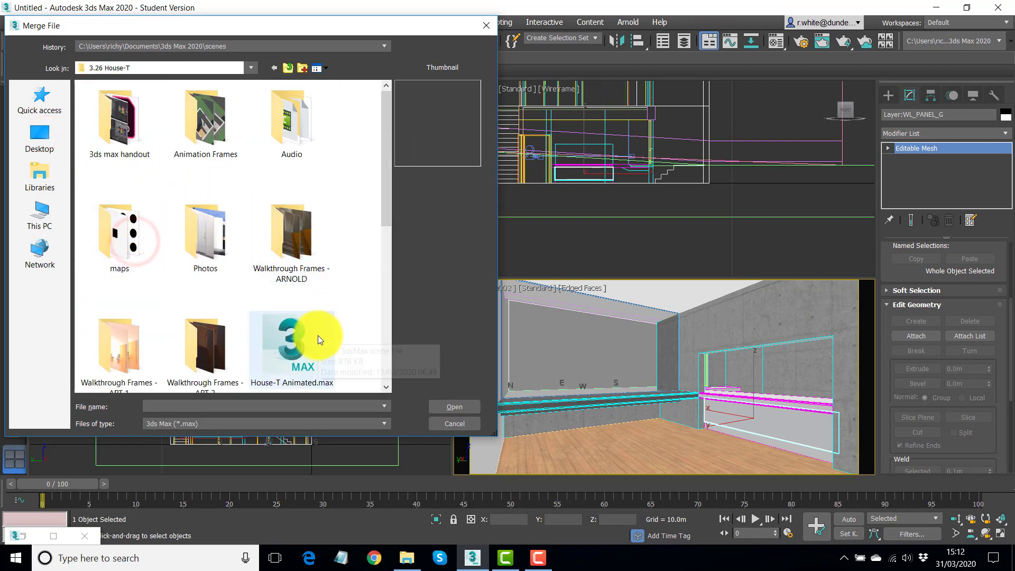
pyautogui.scroll(-5, 319, 333)
pyautogui.click(117, 126)
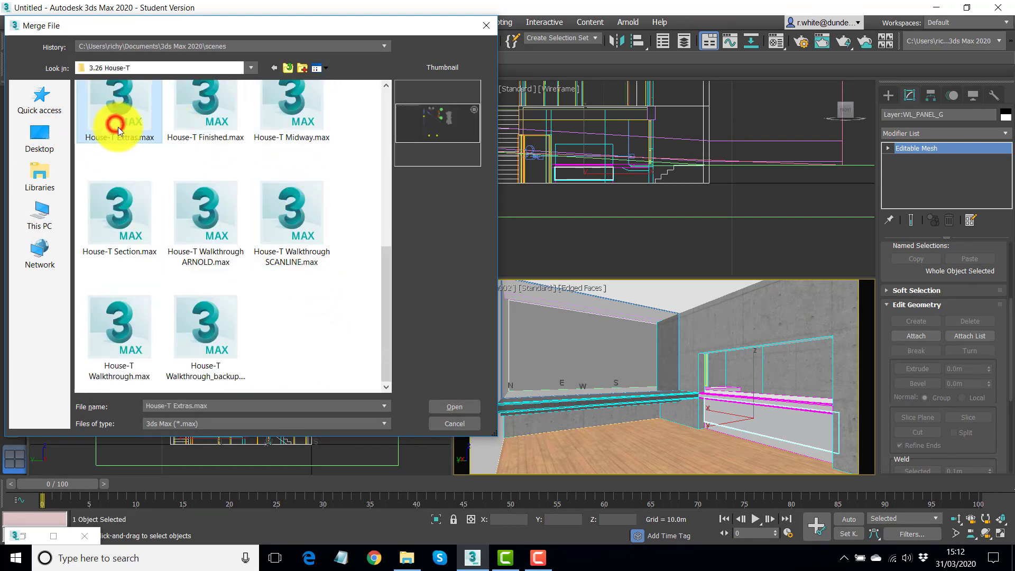
pyautogui.click(456, 406)
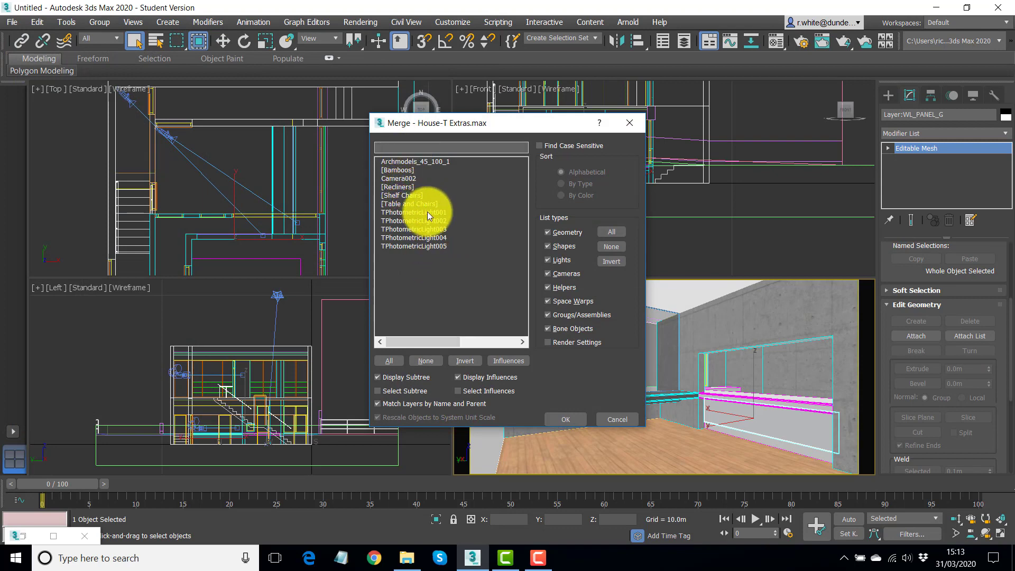
# Merge the Bamboos and Shelf Chairs groups from House-T Extras.max into the scene.
pyautogui.click(397, 196)
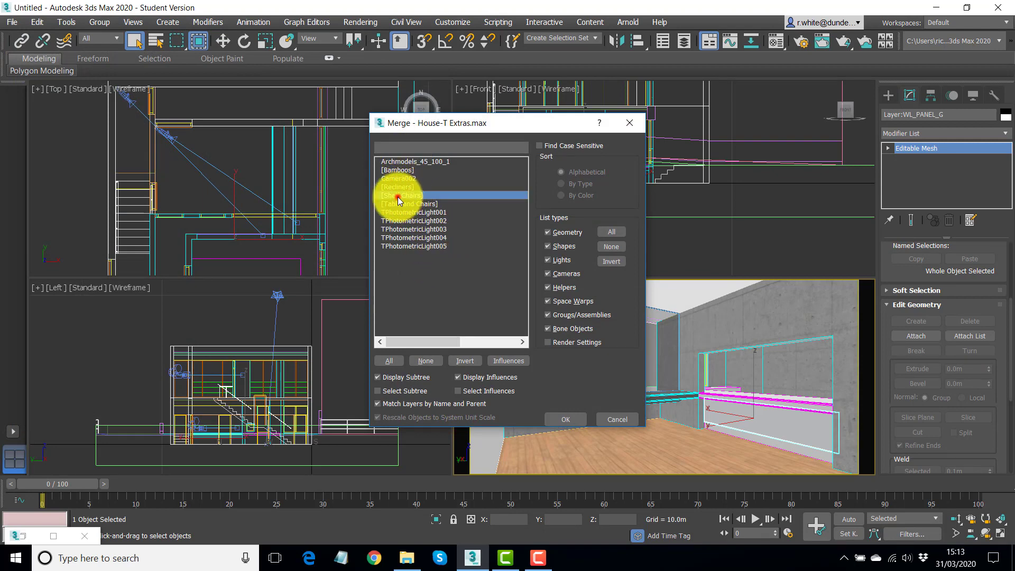
pyautogui.keyDown('ctrl'); pyautogui.click(386, 170); pyautogui.keyUp('ctrl')
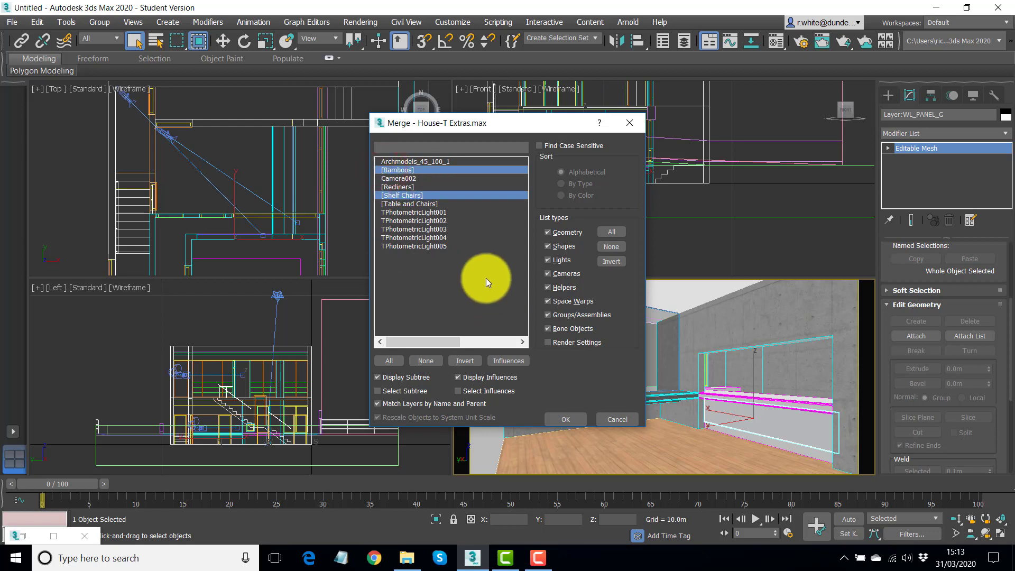
pyautogui.click(572, 419)
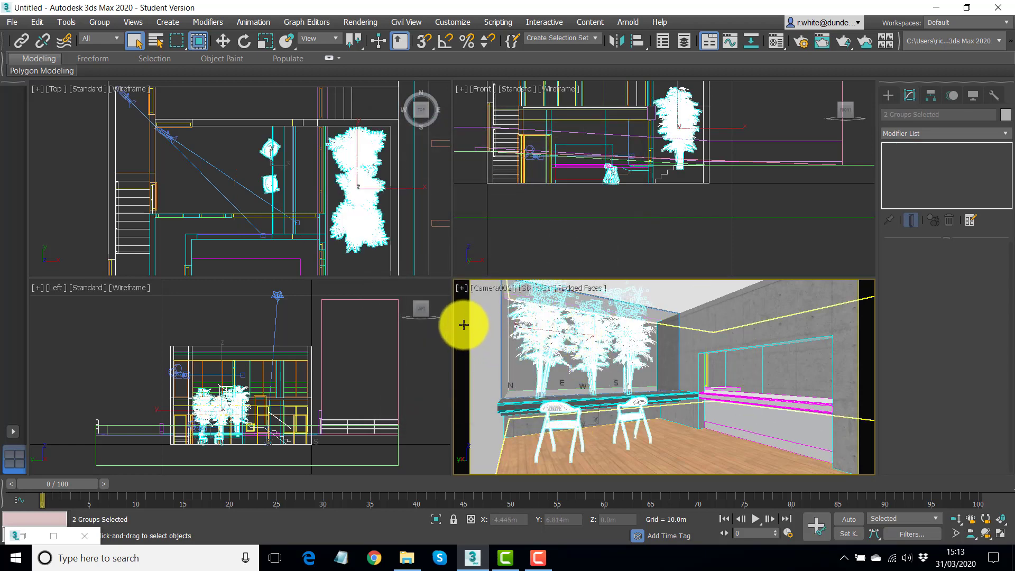
# Open the merged Shelf Chairs group to select individual chair parts, and close the group again.
pyautogui.click(626, 438)
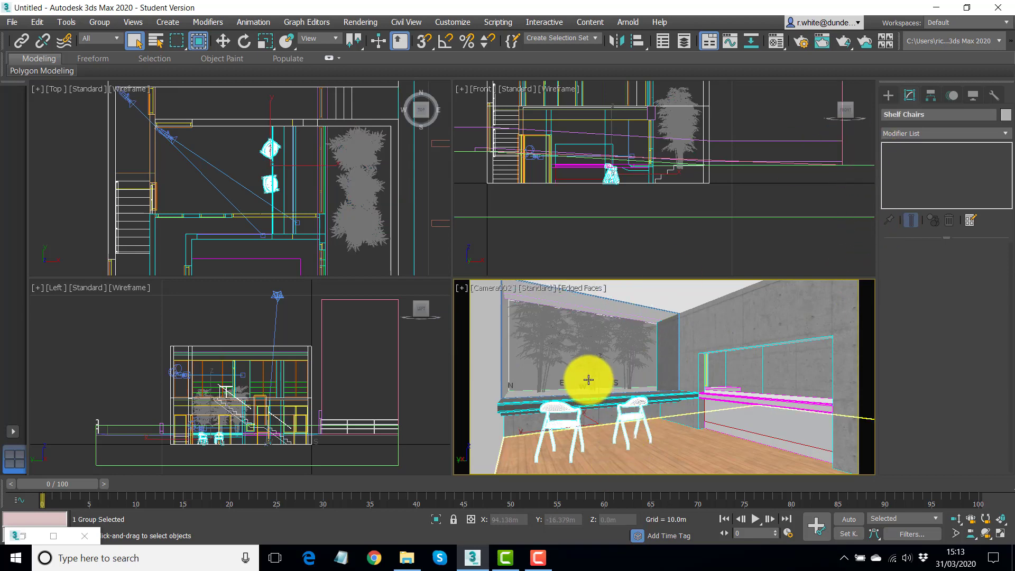
pyautogui.click(100, 22)
pyautogui.click(113, 73)
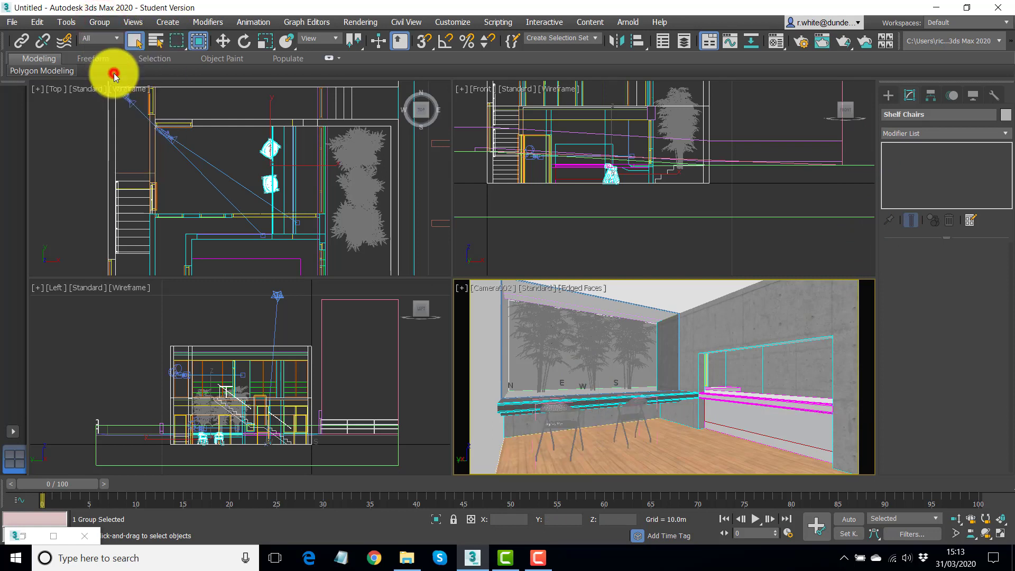
pyautogui.click(635, 406)
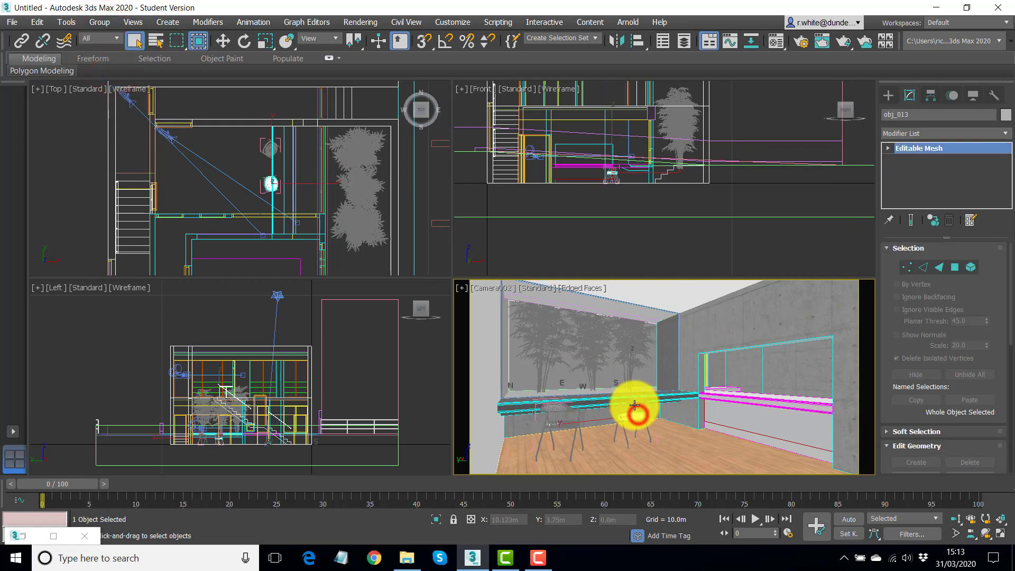
pyautogui.click(648, 436)
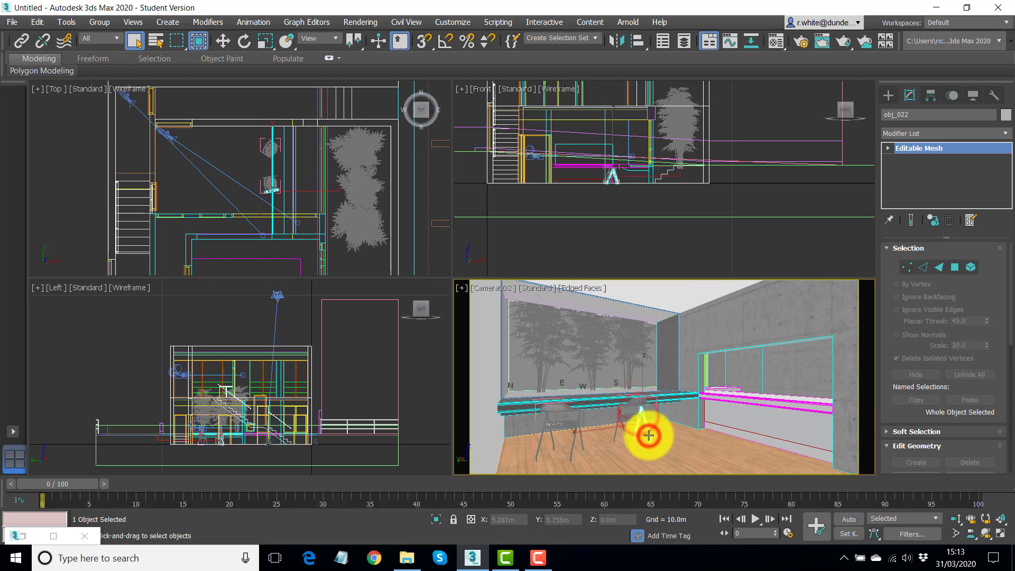
pyautogui.click(102, 22)
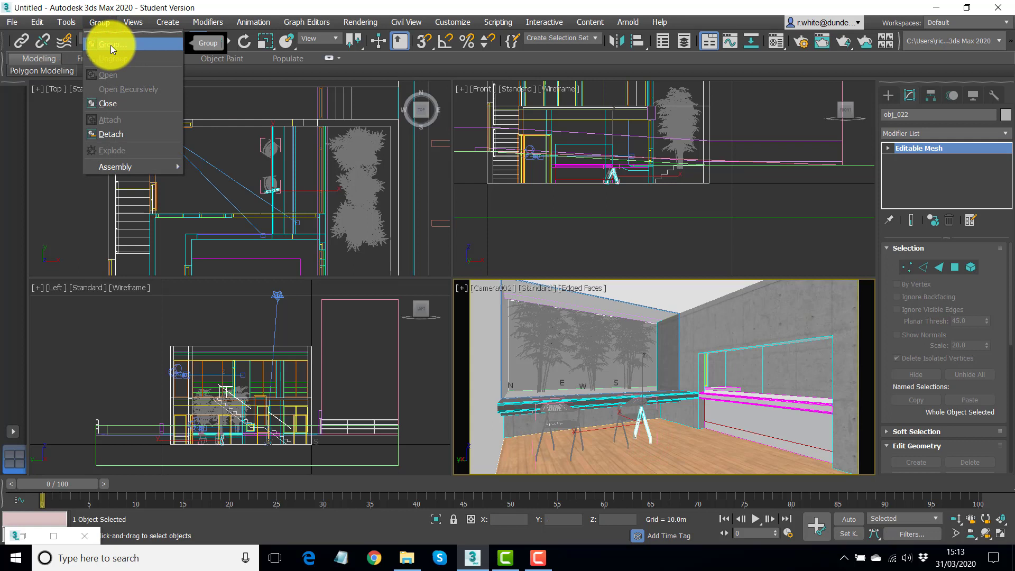
pyautogui.click(113, 103)
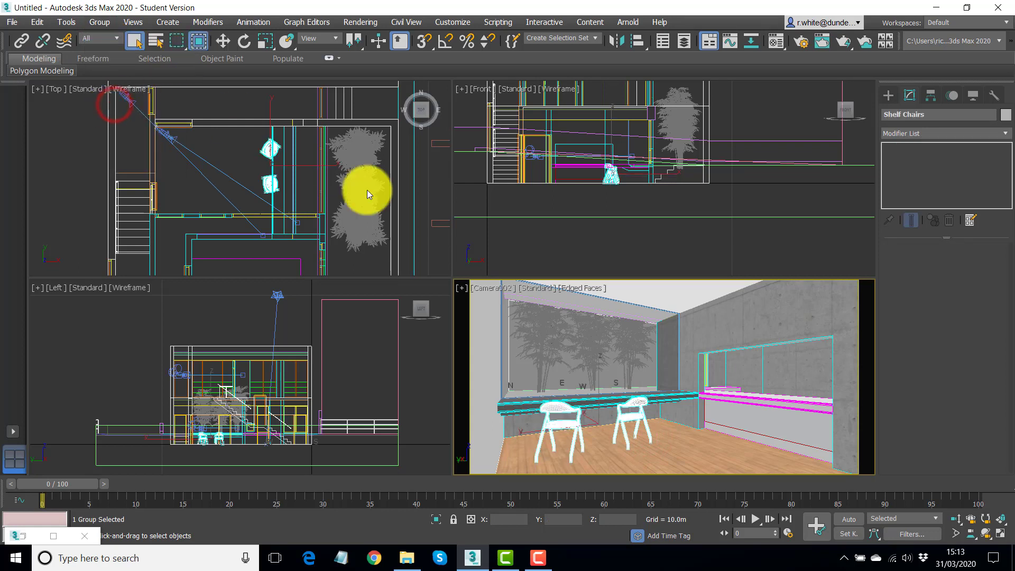
pyautogui.click(459, 305)
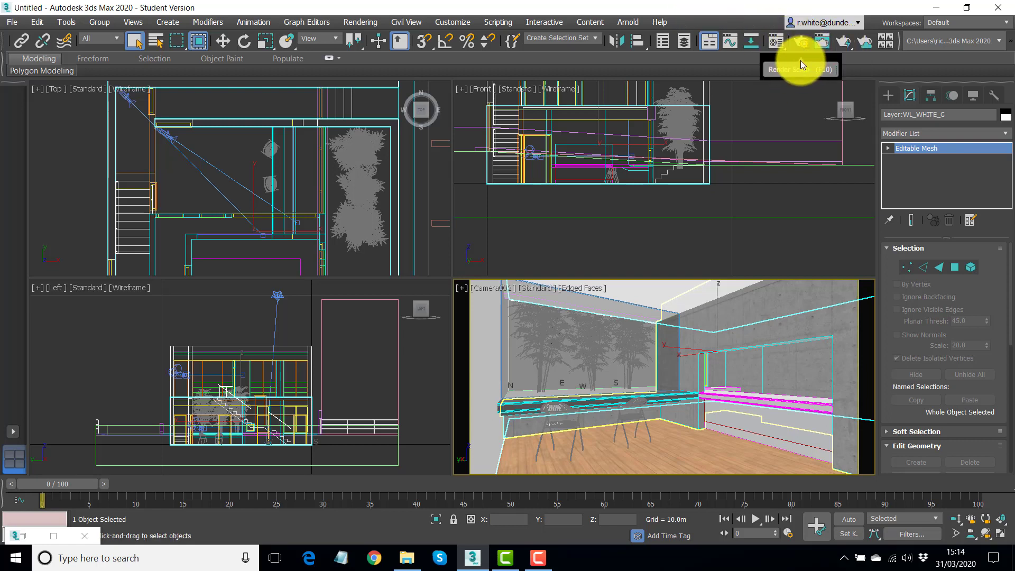
# Set the ART Renderer target quality to X-High (39.0 dB) and limit the rendering time to 4 minutes.
pyautogui.click(801, 42)
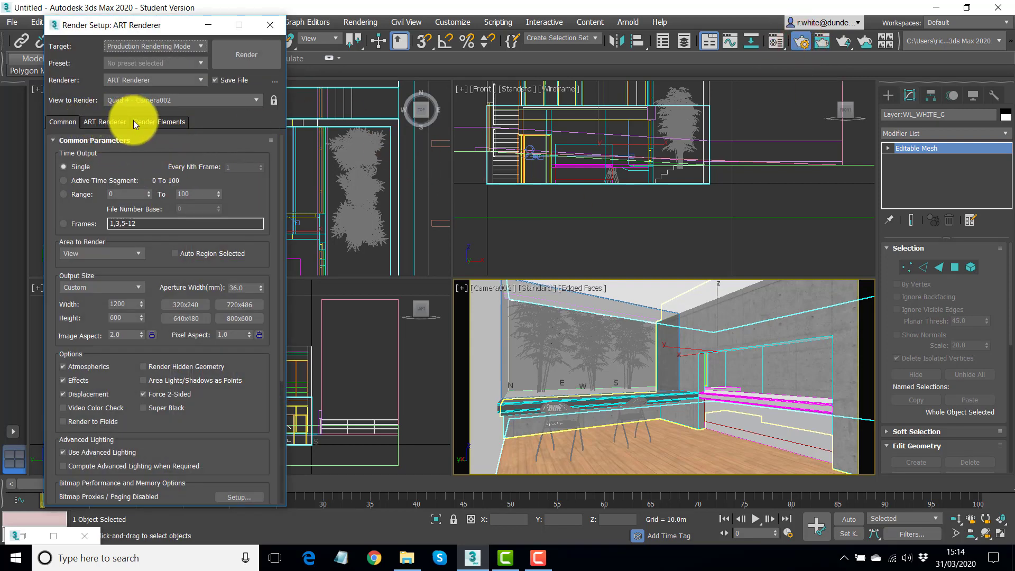
pyautogui.click(106, 122)
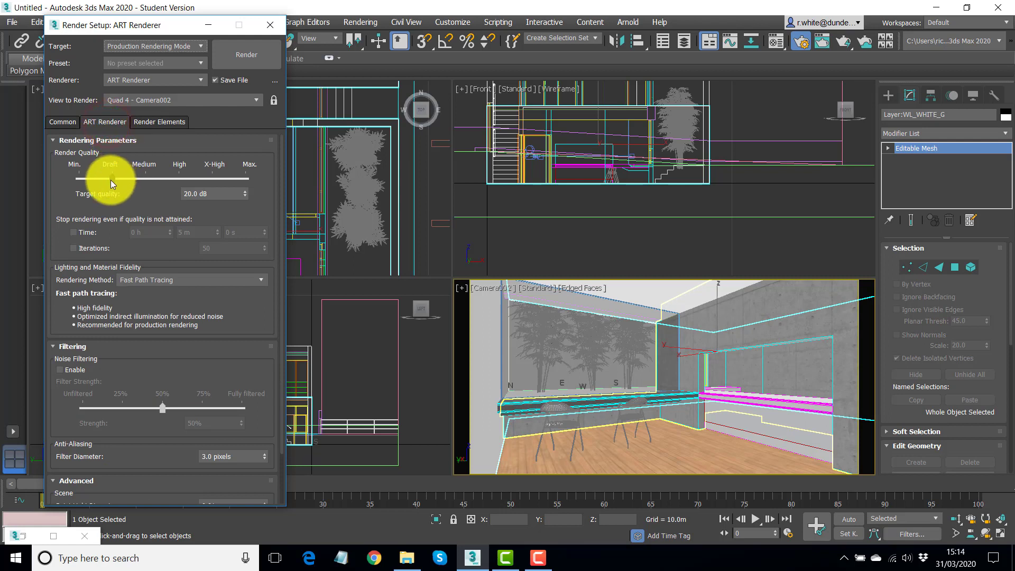
pyautogui.moveTo(110, 180); pyautogui.dragTo(212, 179)
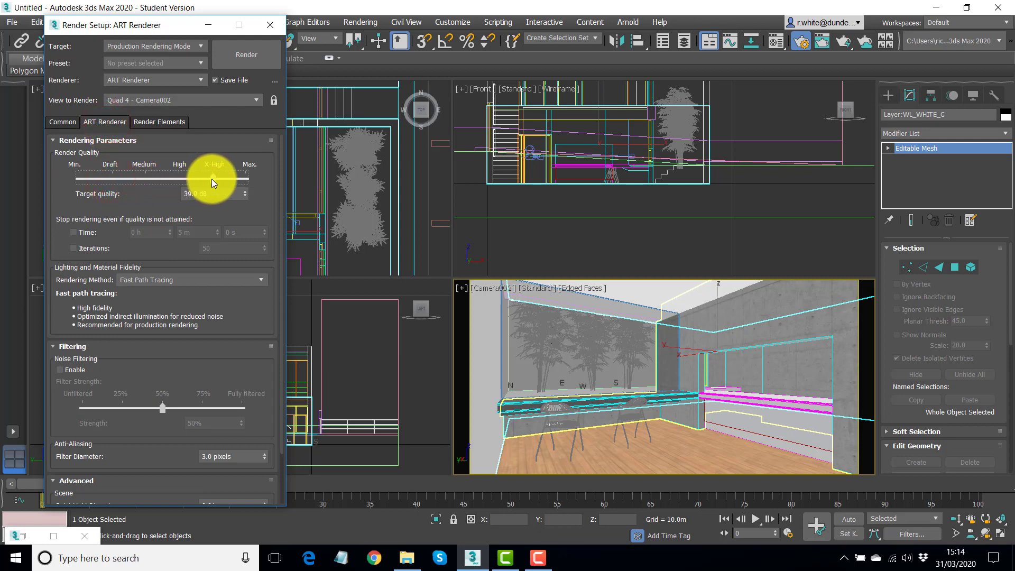
pyautogui.click(73, 232)
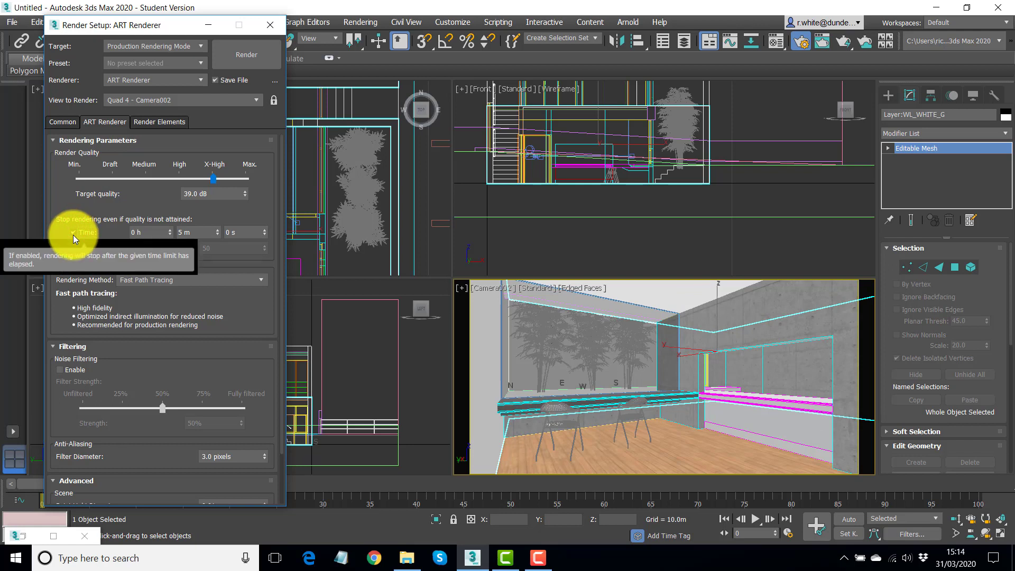
pyautogui.click(179, 232)
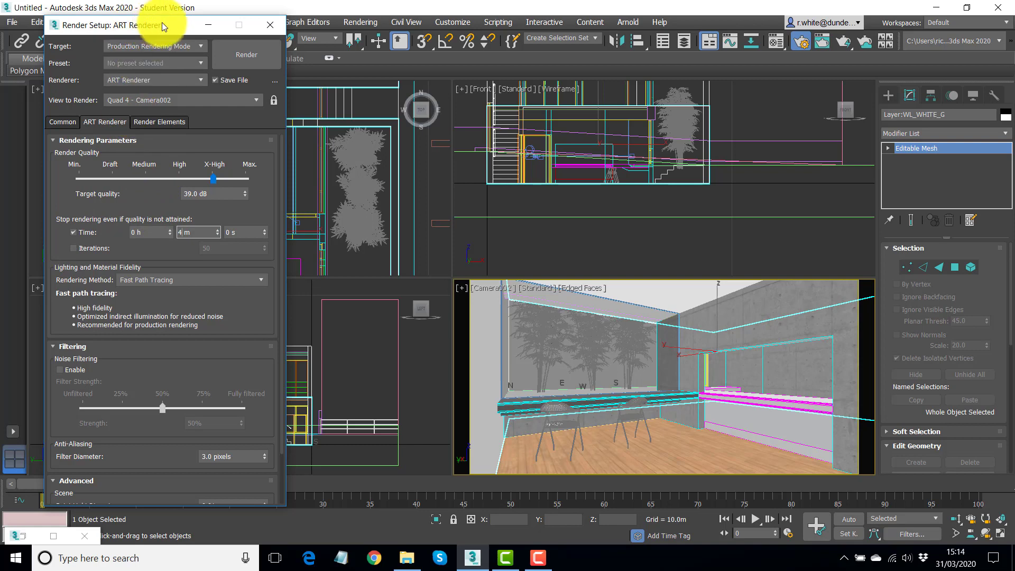
# Set the render output file to DINING SPACE.tif on the Desktop.
pyautogui.click(60, 122)
pyautogui.moveTo(240, 422); pyautogui.dragTo(249, 244)
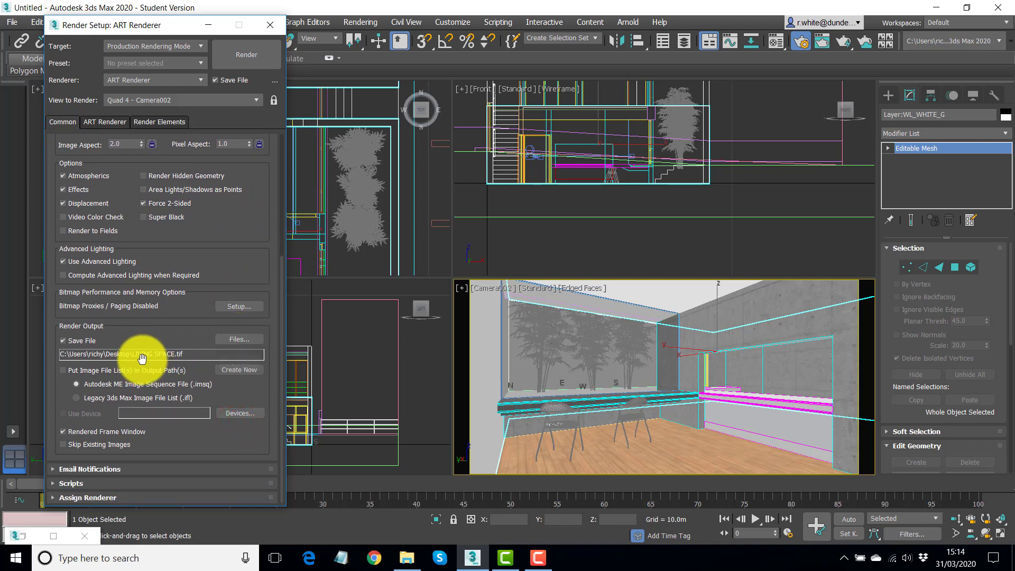
pyautogui.click(244, 338)
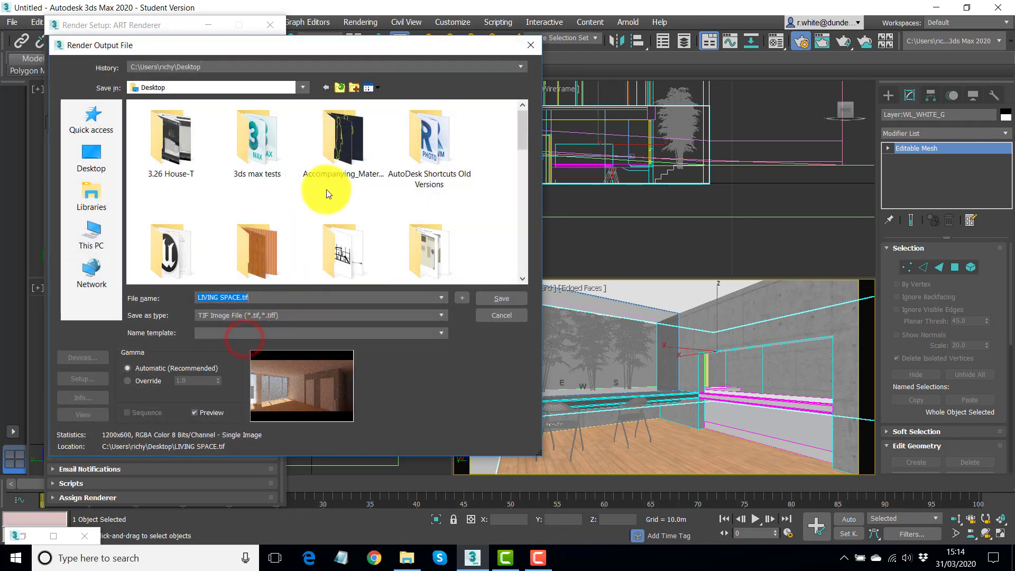
pyautogui.doubleClick(213, 298)
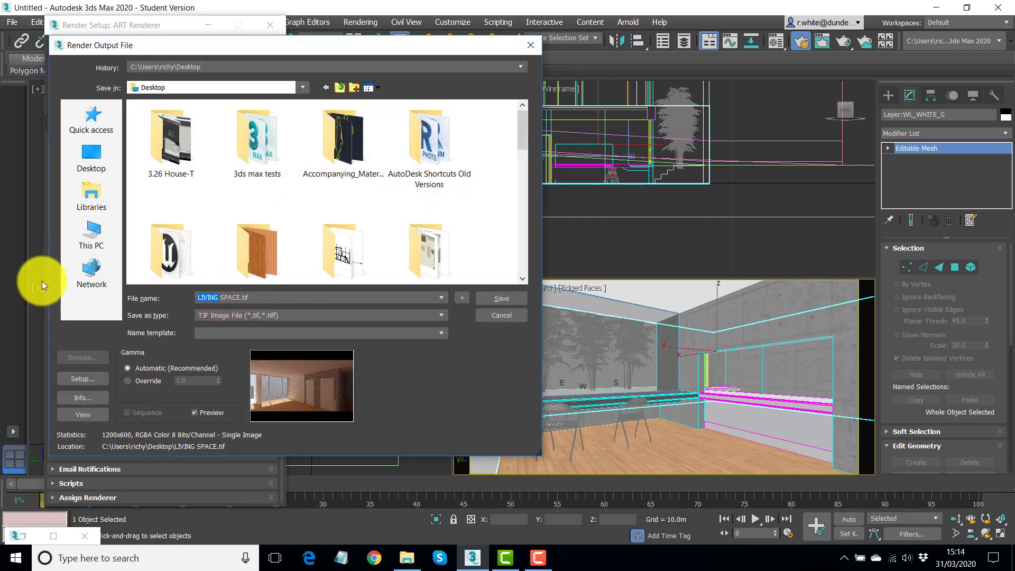
pyautogui.write('DINING')
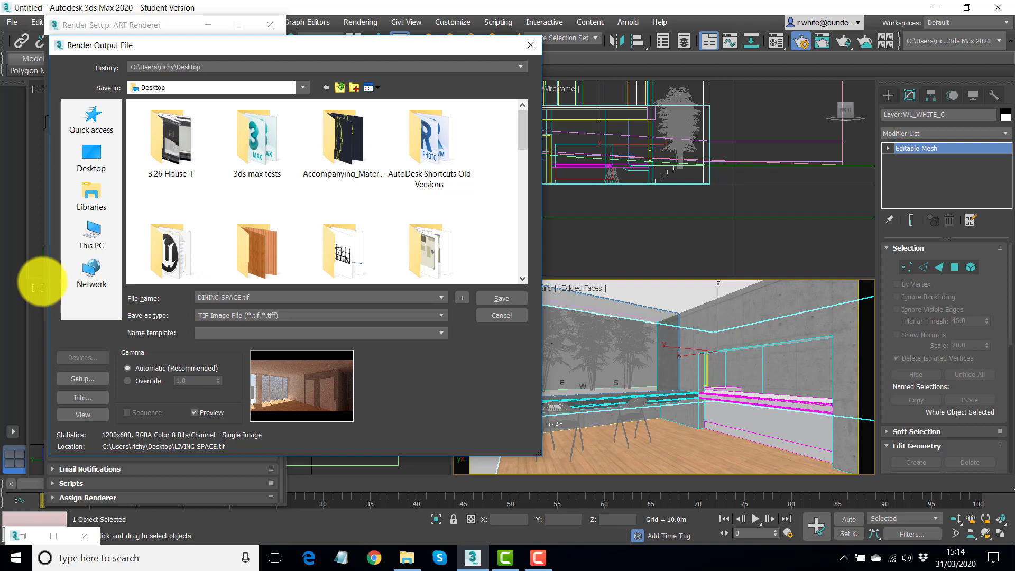
pyautogui.click(497, 297)
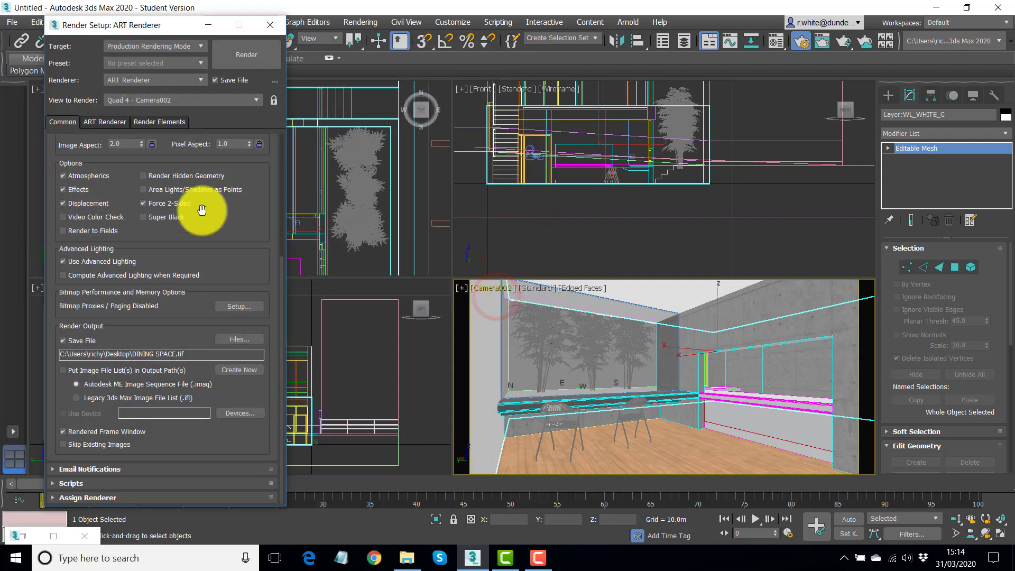
# Test-render the Camera002 view, cancel the rendering and close the rendered frame window.
pyautogui.click(246, 53)
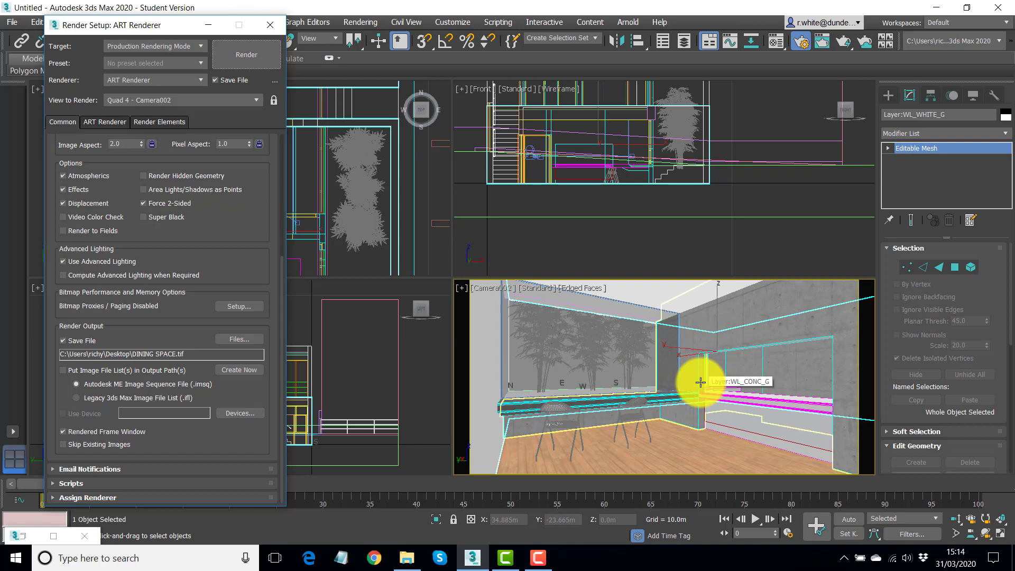
pyautogui.click(239, 53)
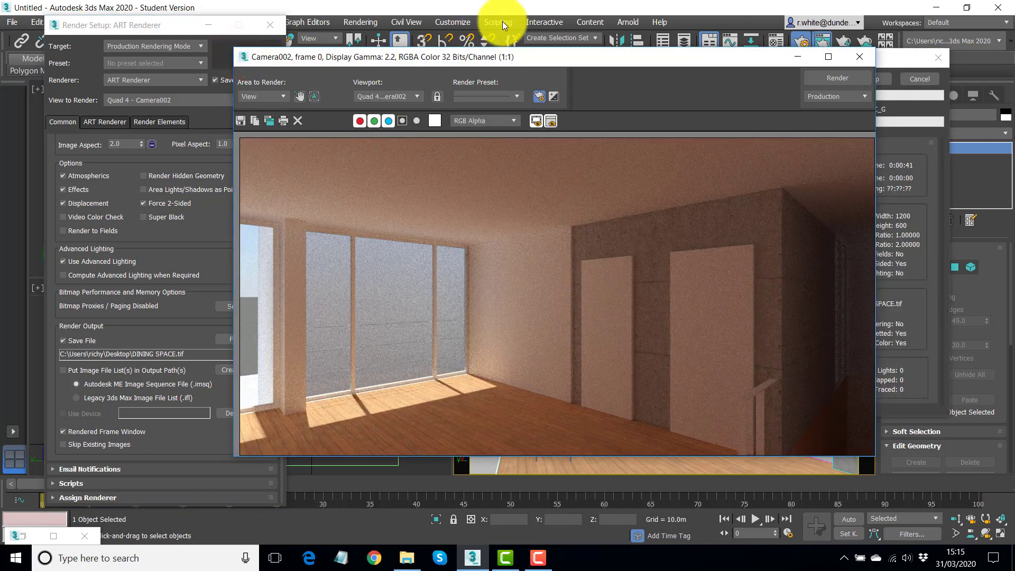
pyautogui.click(581, 60)
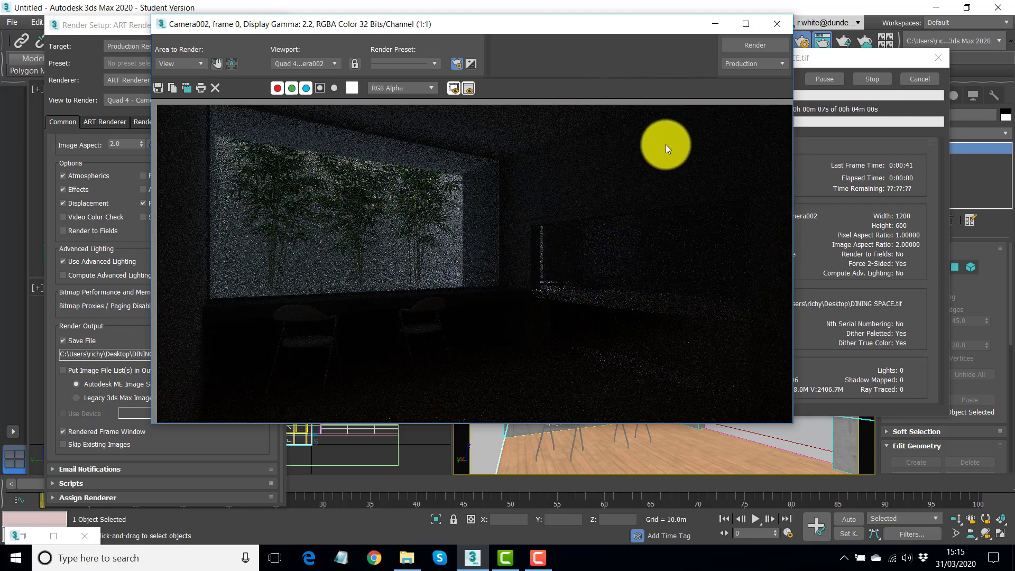
pyautogui.click(921, 77)
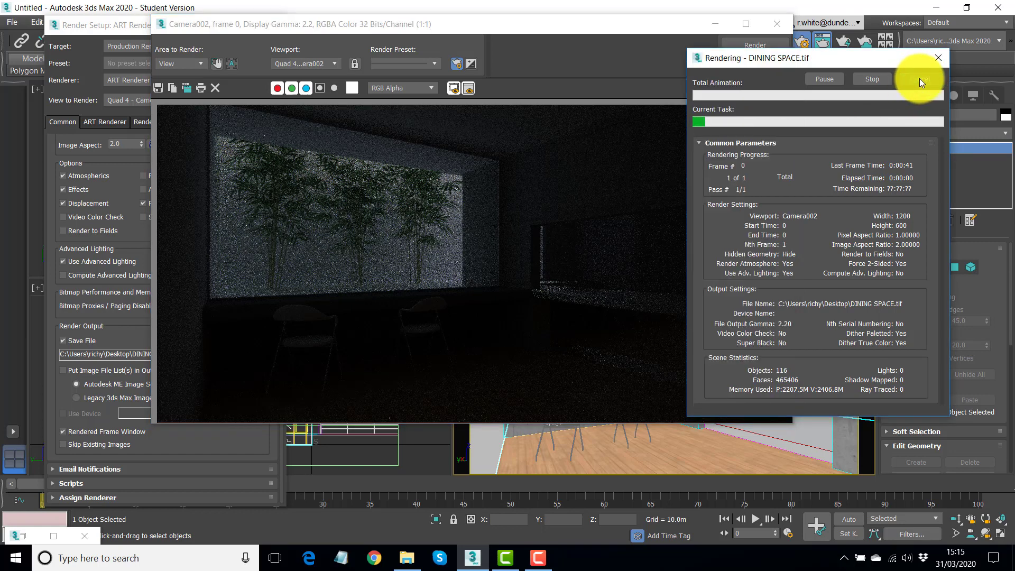
pyautogui.click(779, 24)
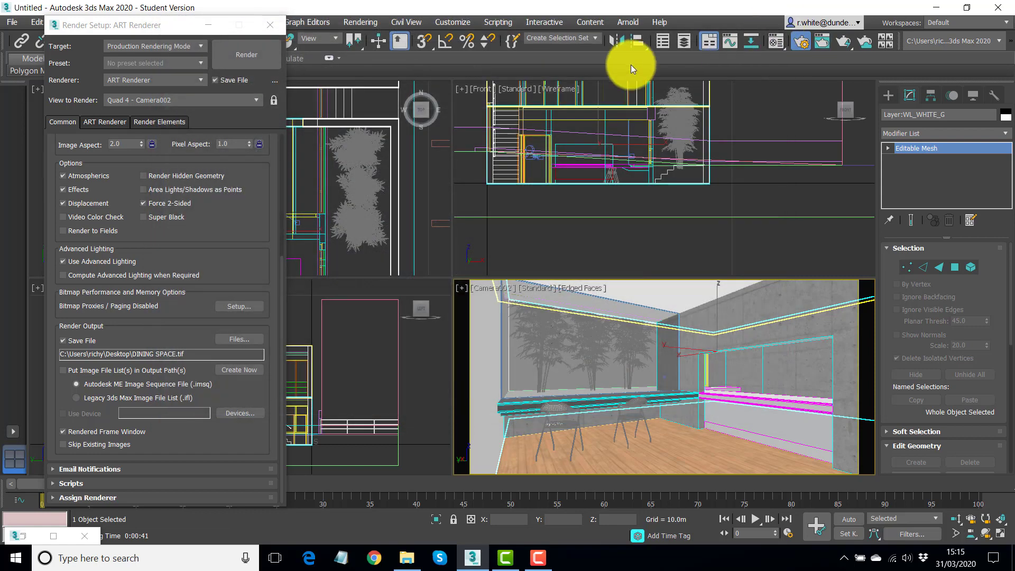
# Set the global exposure value of the Physical Camera Exposure Control to 8.0 EV.
pyautogui.click(363, 21)
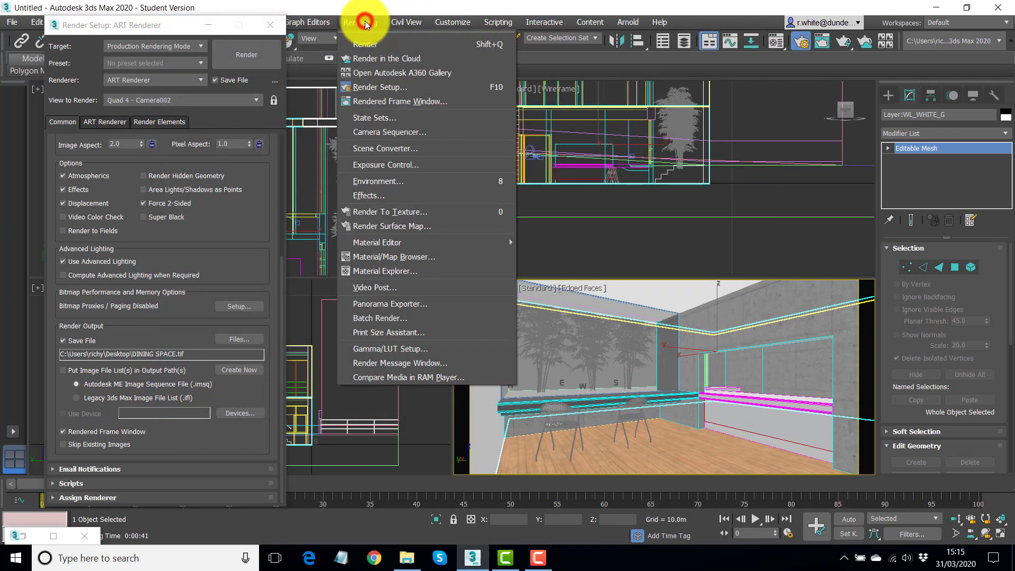
pyautogui.click(398, 169)
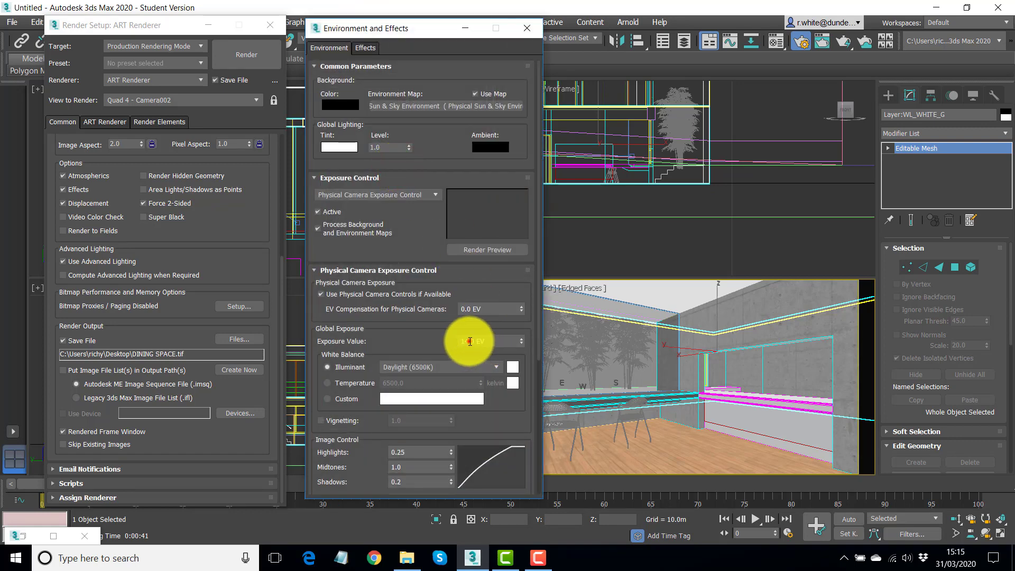
pyautogui.click(470, 341)
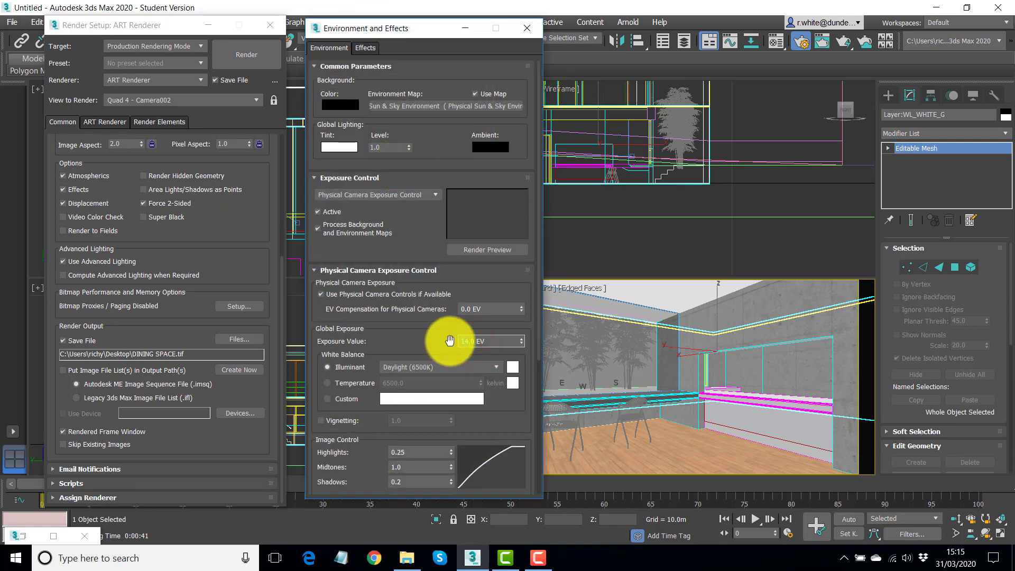
pyautogui.write('8')
pyautogui.press('Return')
pyautogui.click(494, 344)
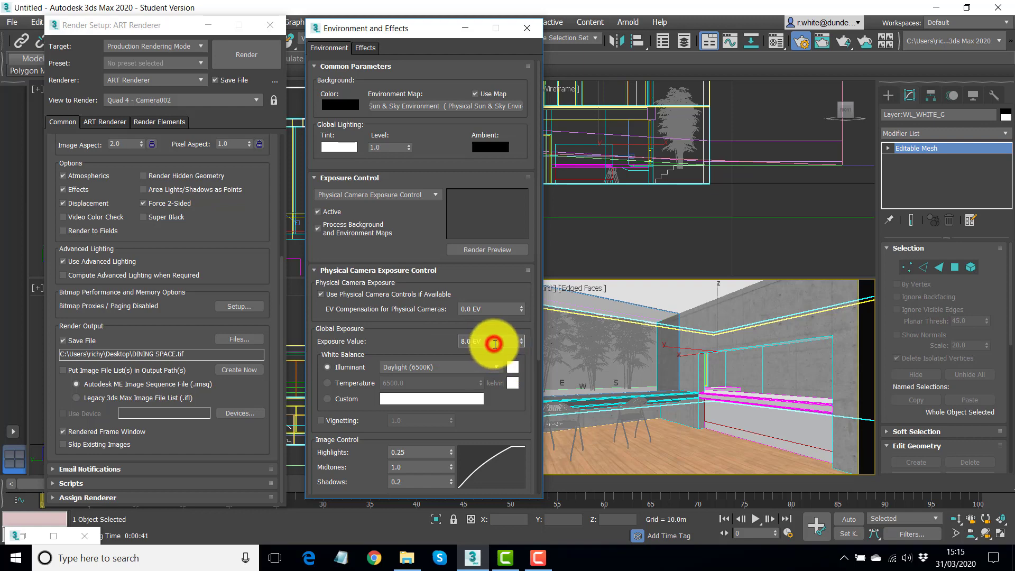
pyautogui.click(495, 345)
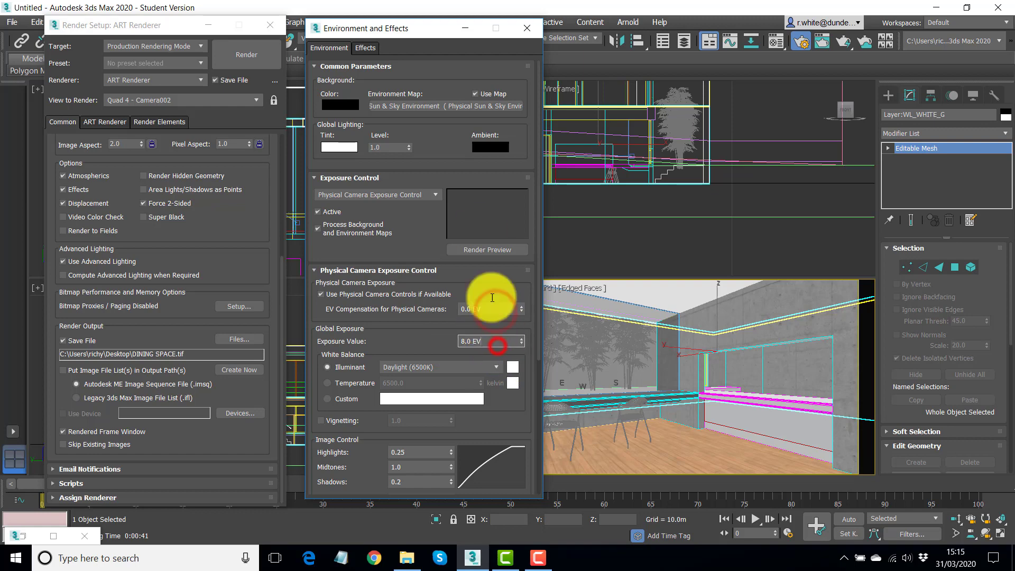
# Render the Camera002 view of the dining space, and close the rendered frame and Environment and Effects windows.
pyautogui.click(246, 56)
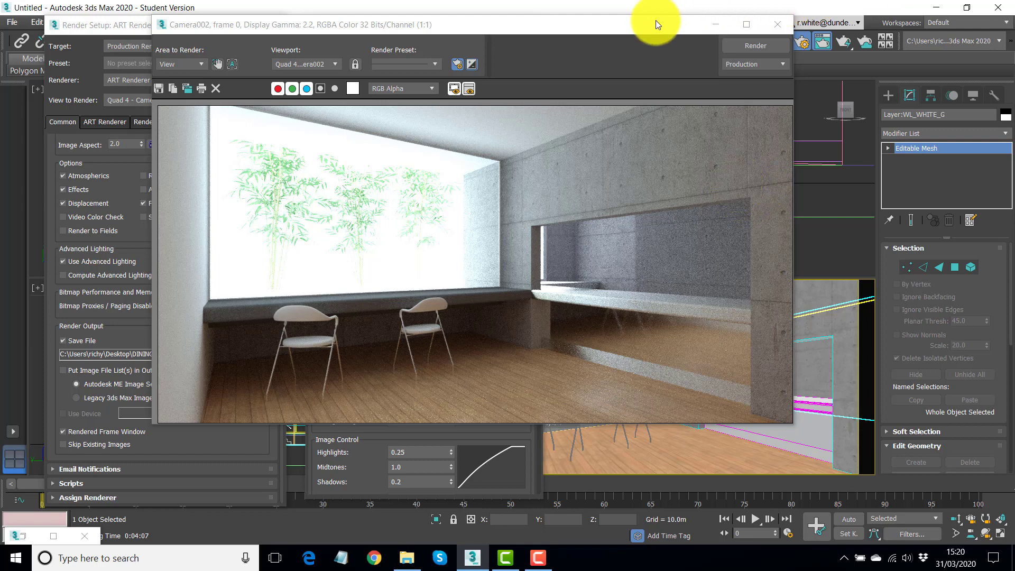
pyautogui.click(779, 24)
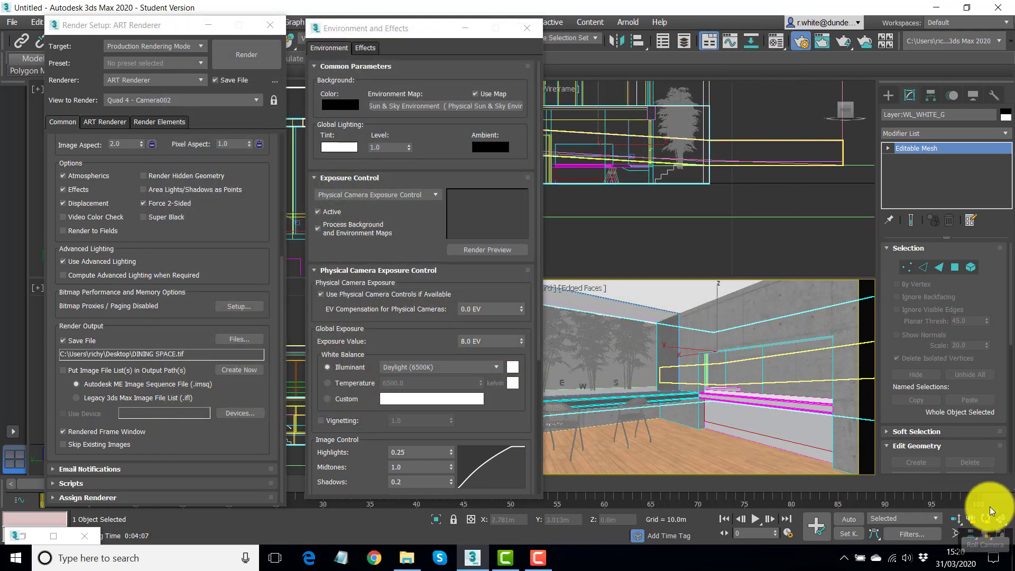
pyautogui.click(522, 28)
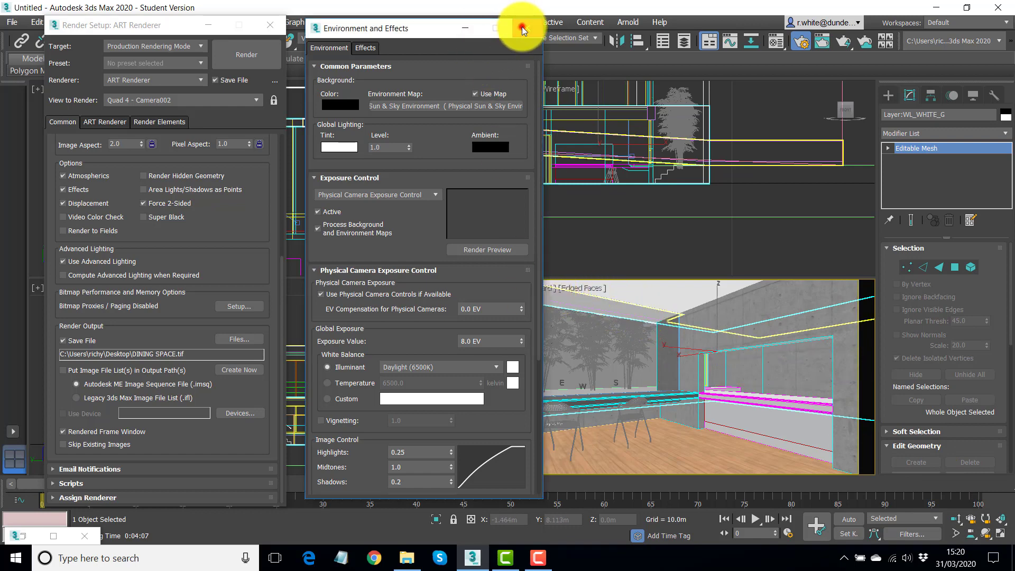
# Switch the Camera002 viewport to the Camera001 view and close the render setup.
pyautogui.click(497, 287)
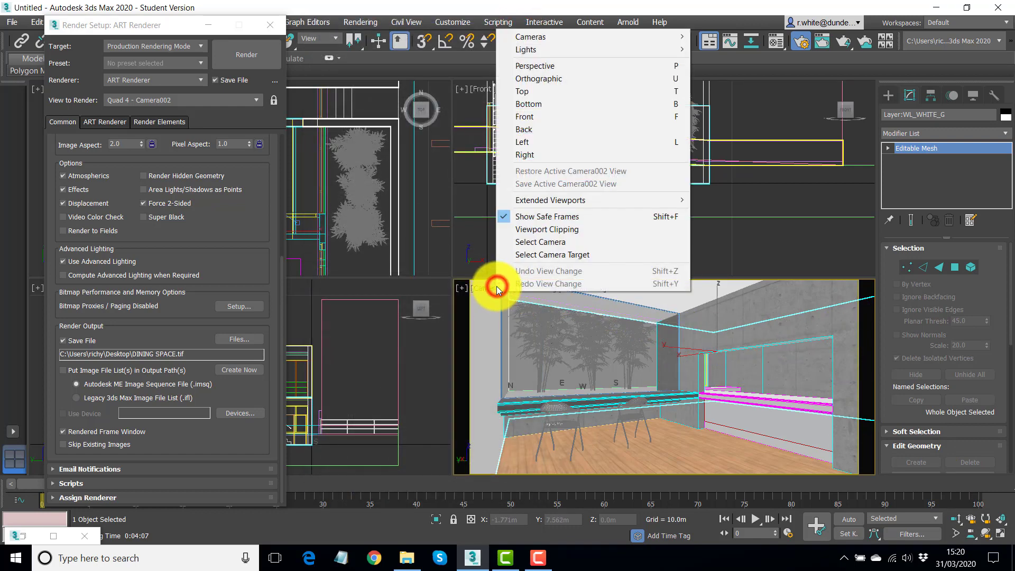
pyautogui.moveTo(632, 35)
pyautogui.click(725, 39)
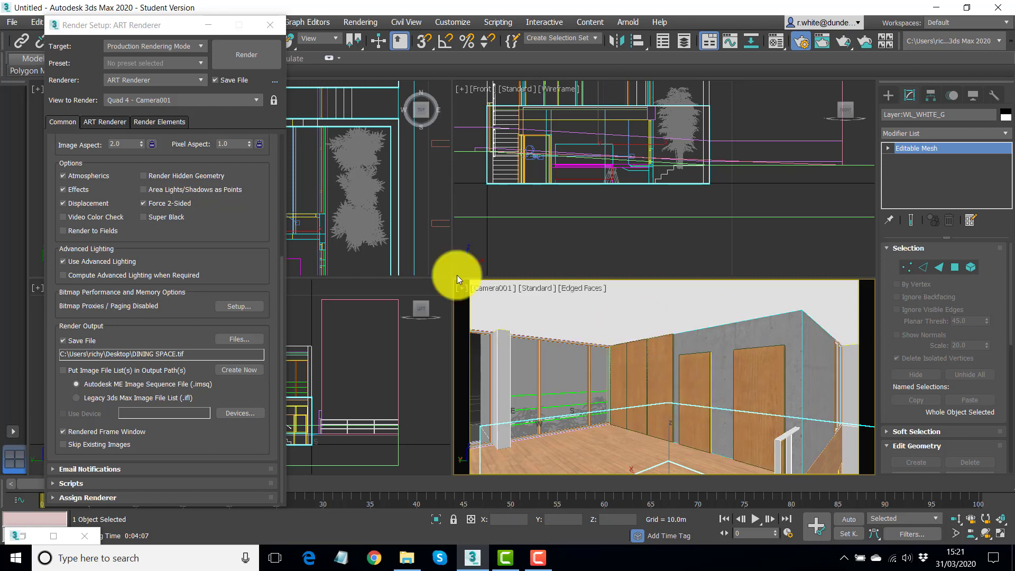
pyautogui.click(270, 25)
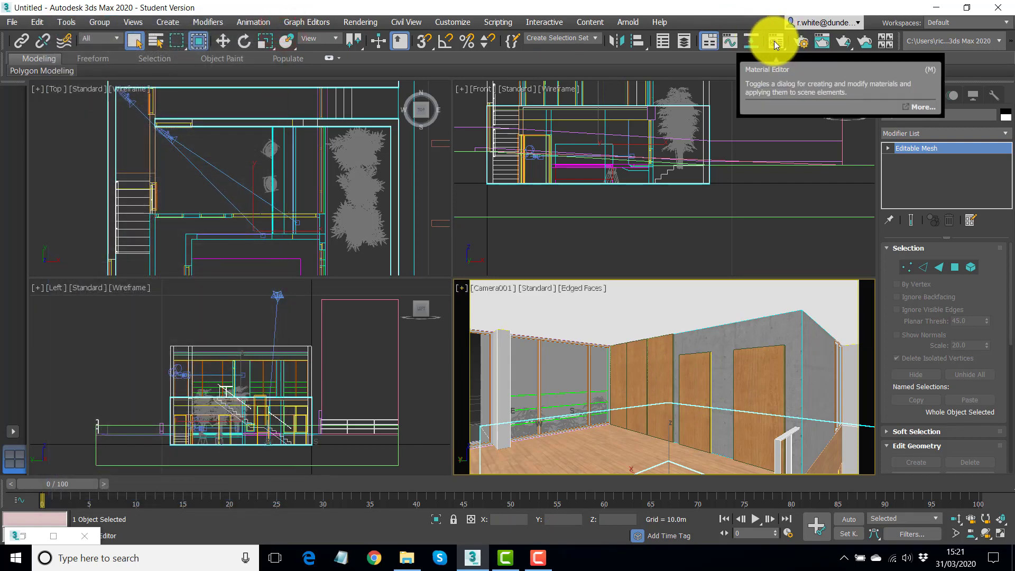
# Assign the opacity_map.jpg bitmap from the maps folder to the Cutout map of the DOORS material.
pyautogui.click(776, 42)
pyautogui.moveTo(173, 24); pyautogui.dragTo(284, 27)
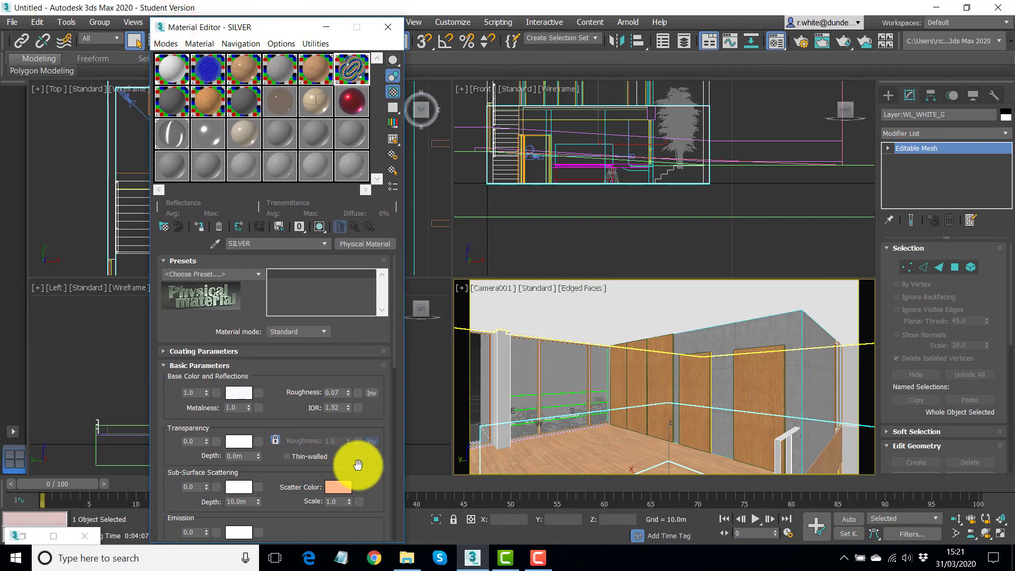
pyautogui.moveTo(370, 470); pyautogui.dragTo(376, 374)
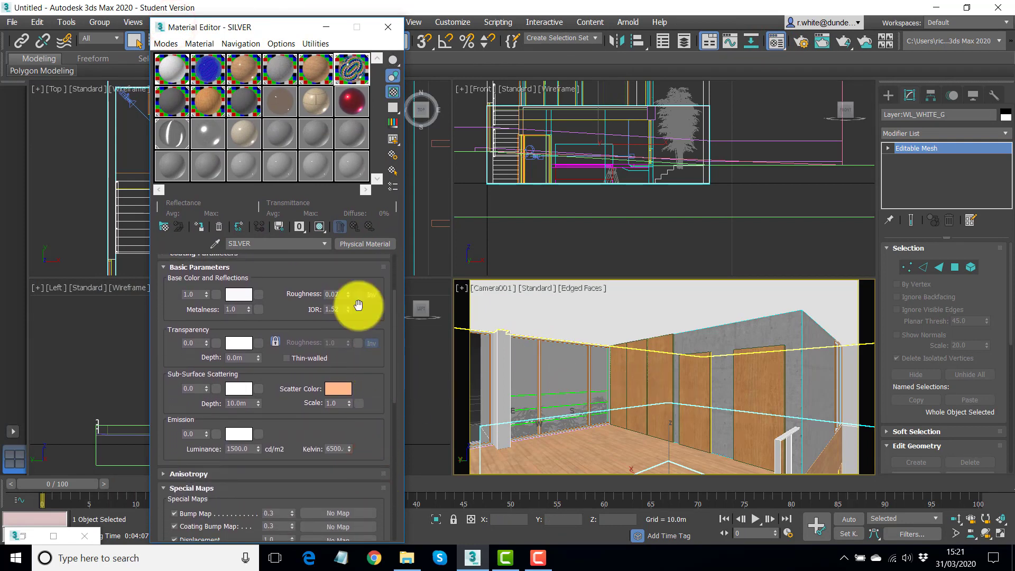
pyautogui.click(205, 104)
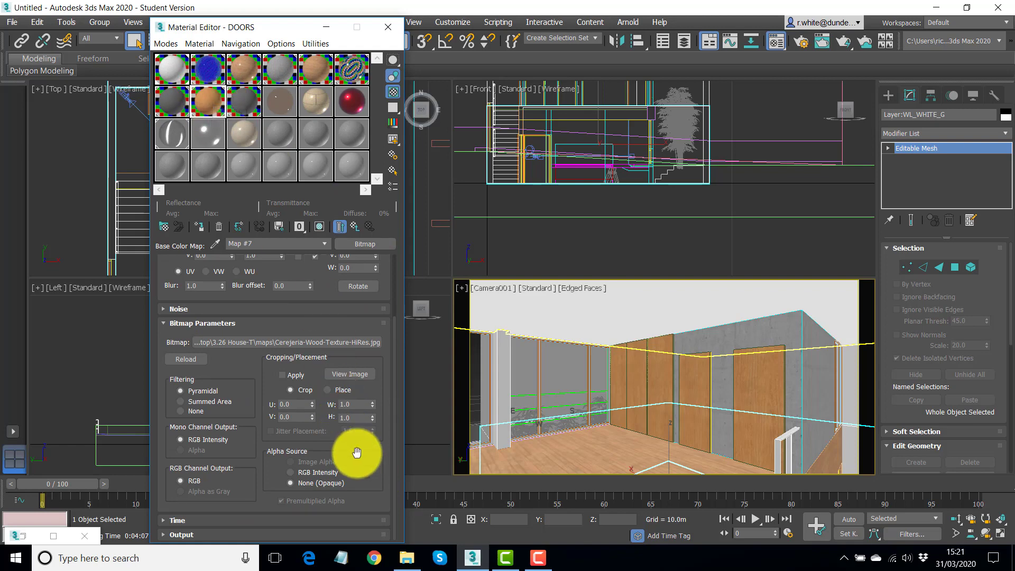
pyautogui.moveTo(370, 469); pyautogui.dragTo(376, 401)
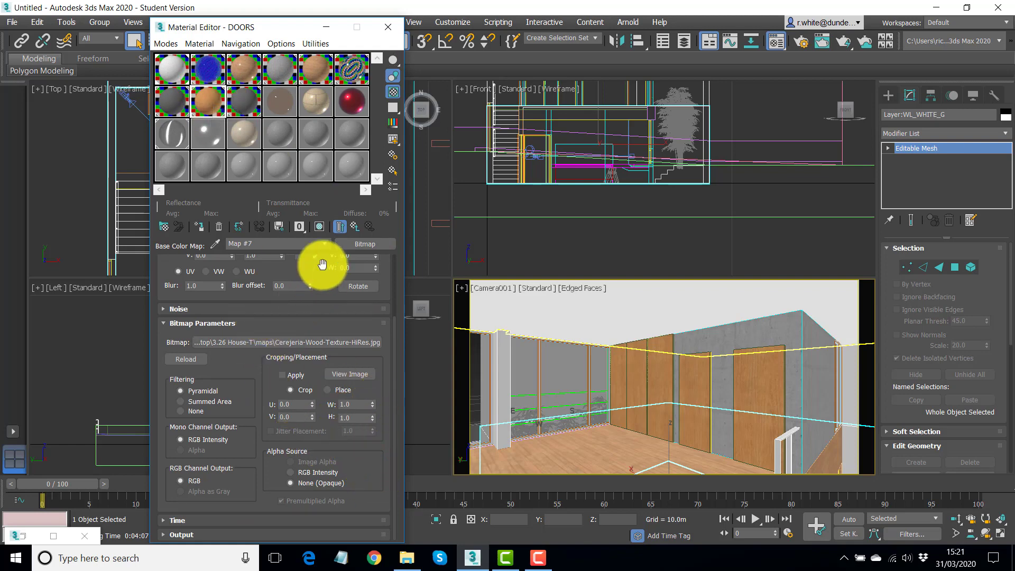
pyautogui.click(353, 226)
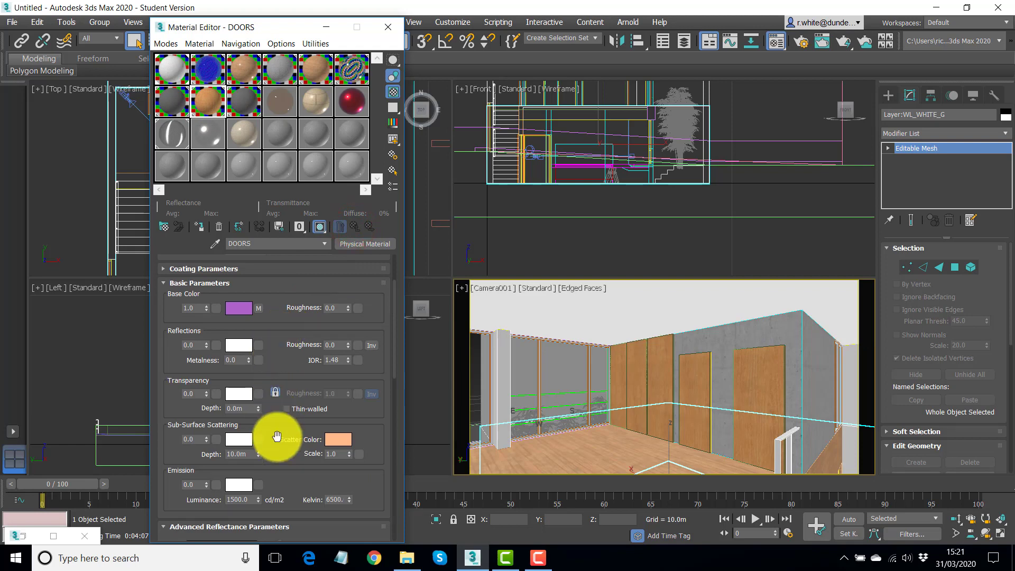
pyautogui.moveTo(271, 440); pyautogui.dragTo(276, 176)
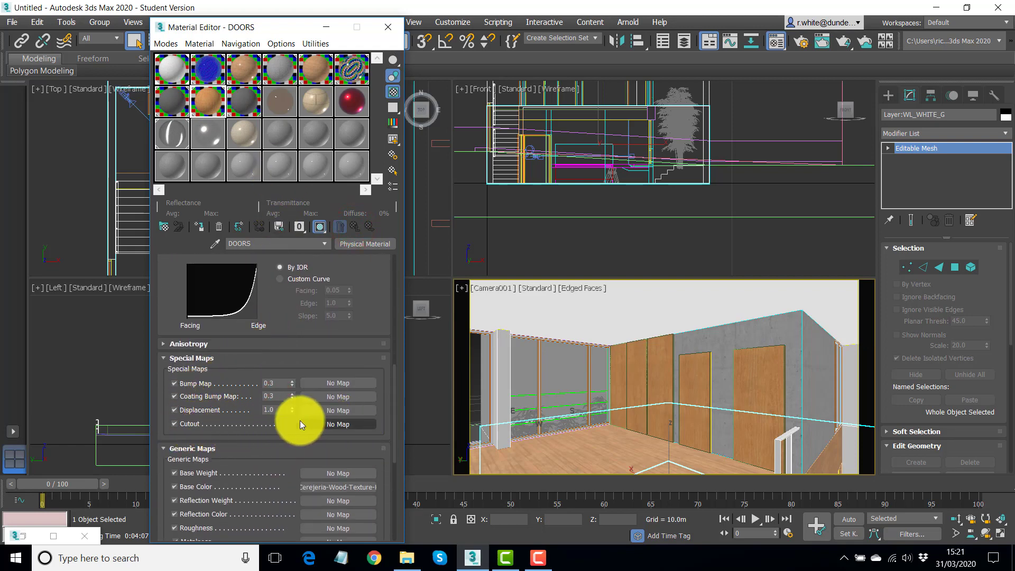
pyautogui.click(332, 423)
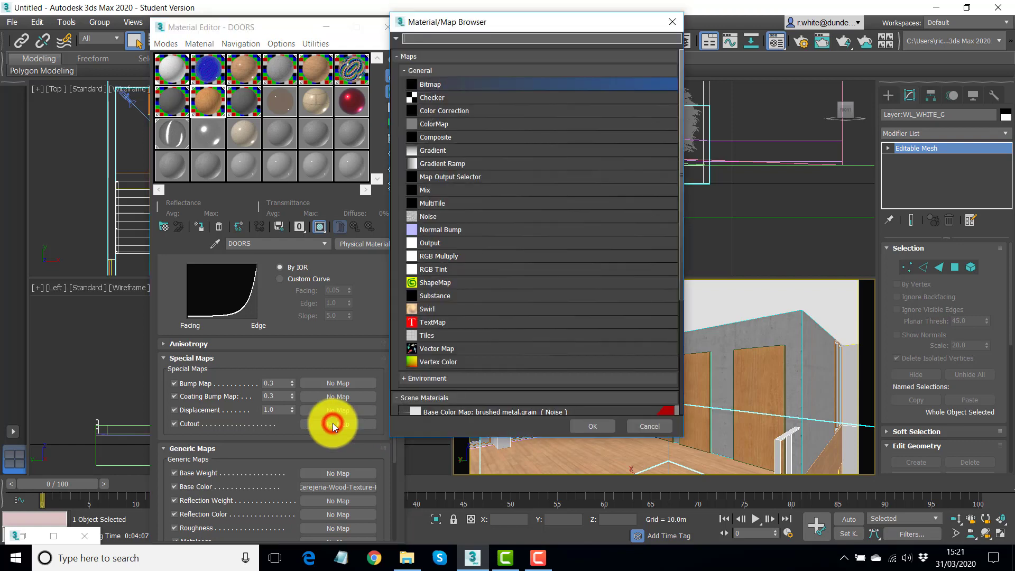
pyautogui.doubleClick(427, 83)
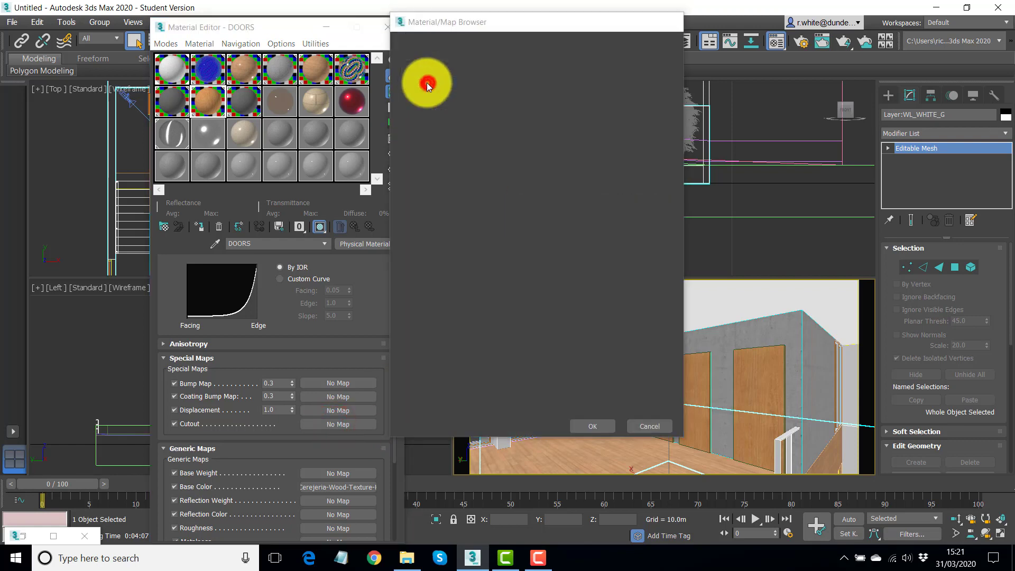
pyautogui.moveTo(478, 128); pyautogui.dragTo(483, 236)
pyautogui.click(379, 116)
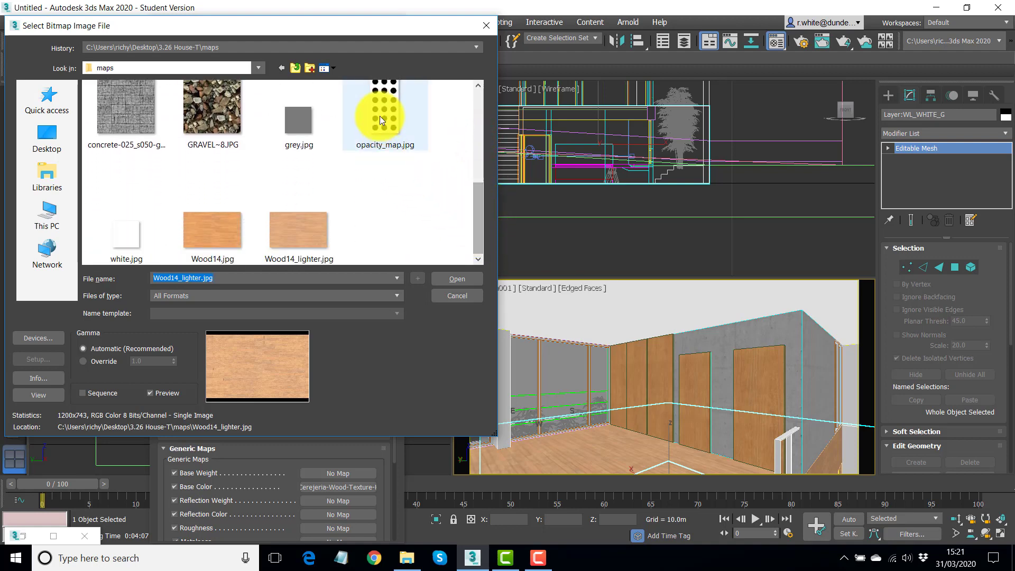
pyautogui.click(468, 277)
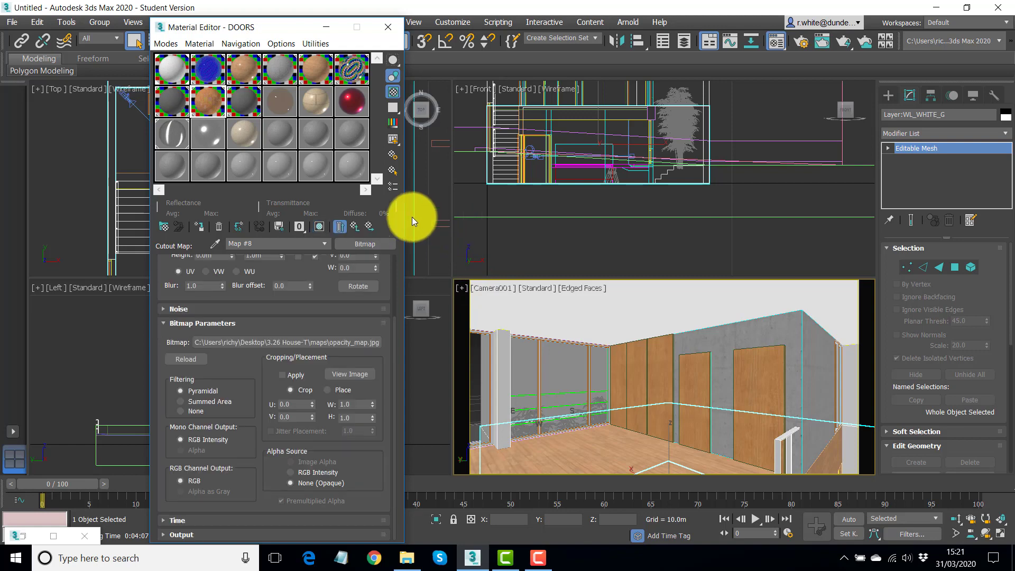
# Show the DOORS material's cutout map on the doors in the Camera001 viewport, and close the Material Editor.
pyautogui.click(555, 335)
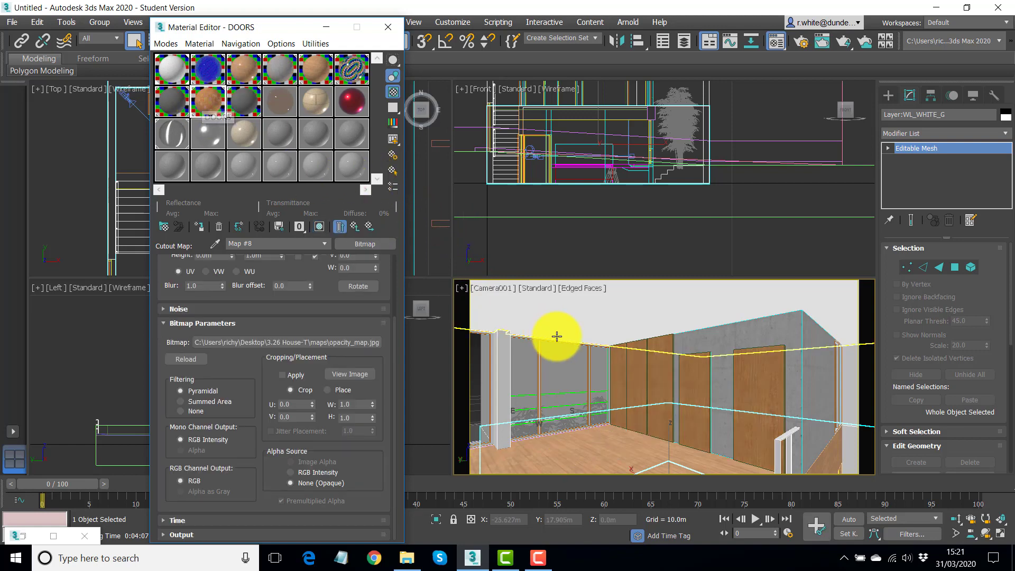
pyautogui.moveTo(206, 102); pyautogui.dragTo(702, 401)
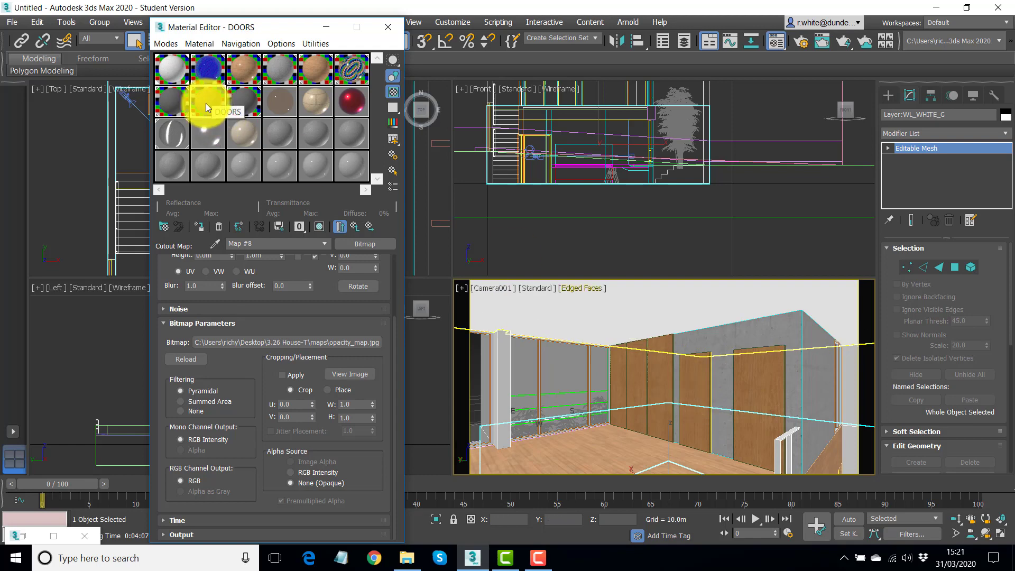
pyautogui.moveTo(205, 103); pyautogui.dragTo(517, 324)
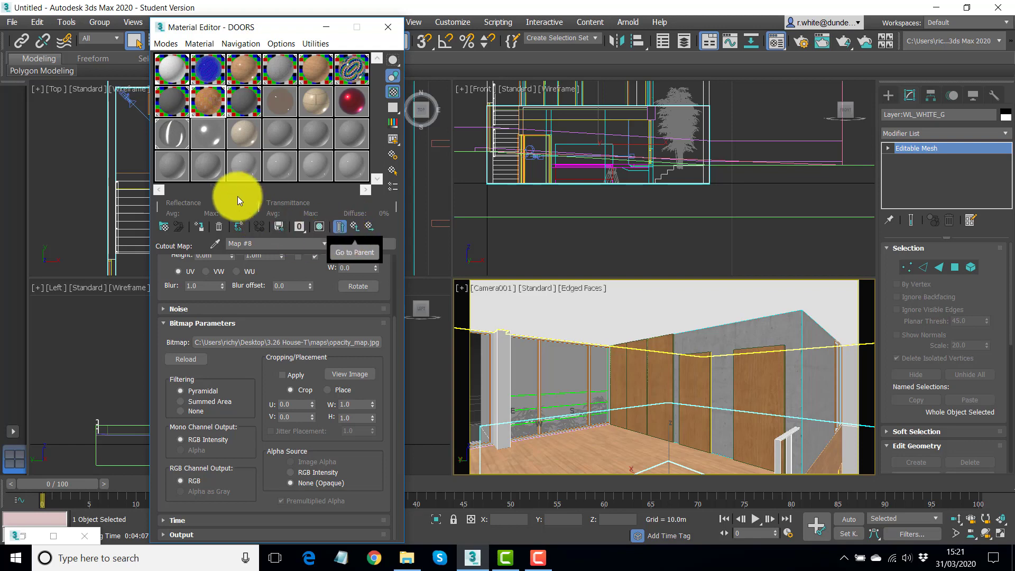
pyautogui.click(320, 227)
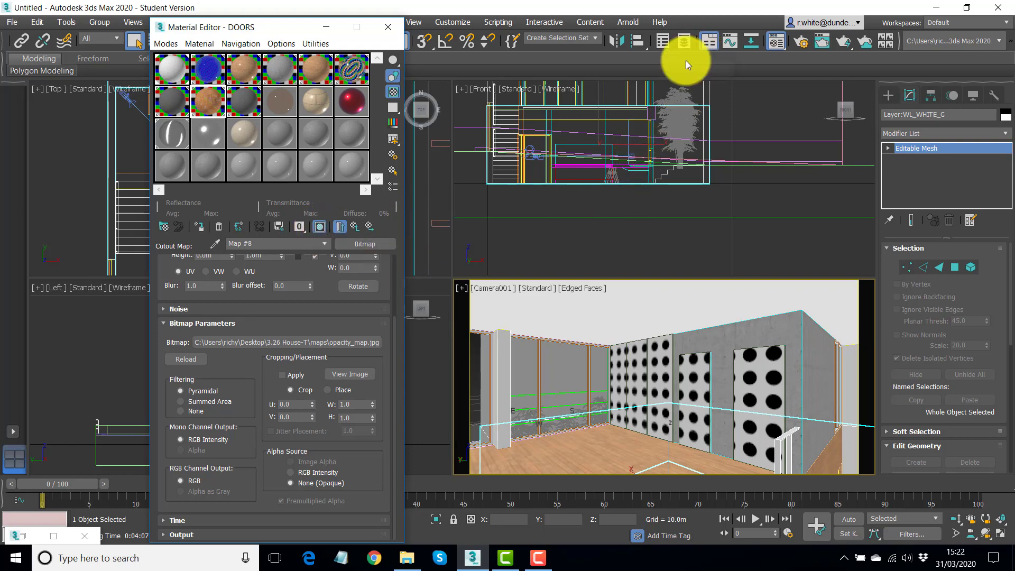
pyautogui.moveTo(267, 27); pyautogui.dragTo(178, 20)
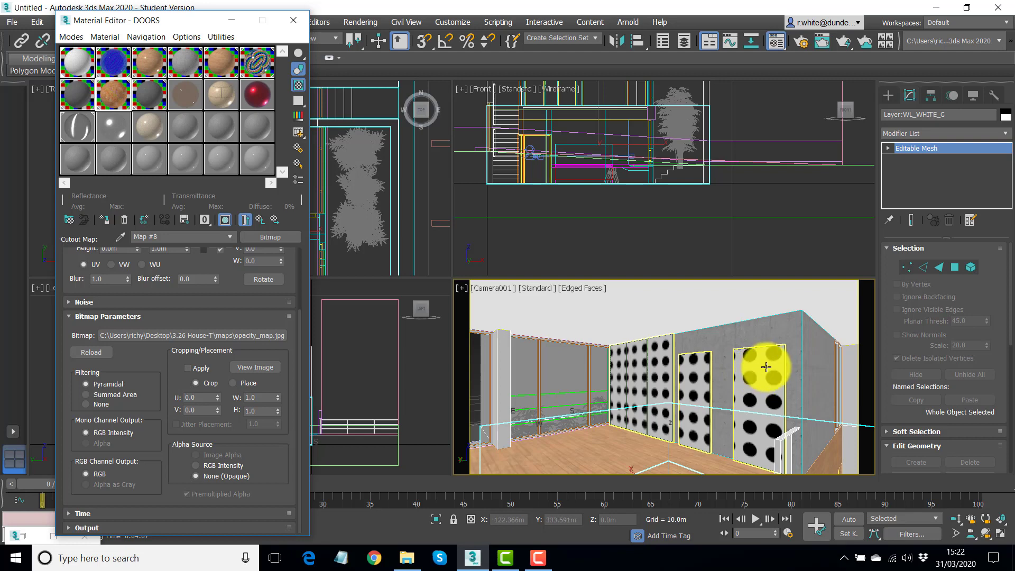
pyautogui.click(294, 20)
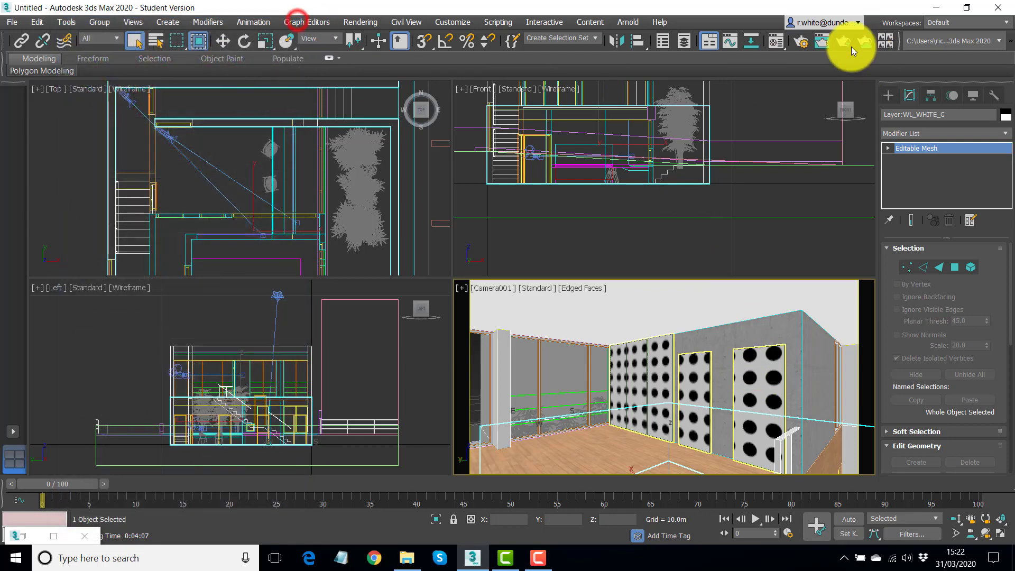
# Set the render output file to LIVING SPACE.tif on the Desktop, overwriting the existing file.
pyautogui.click(802, 42)
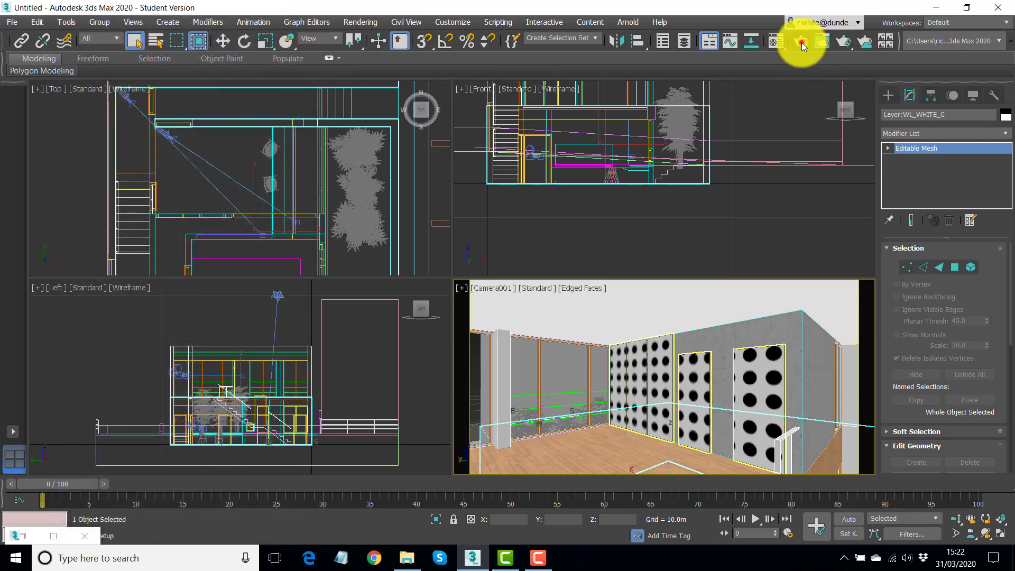
pyautogui.moveTo(245, 428); pyautogui.dragTo(239, 200)
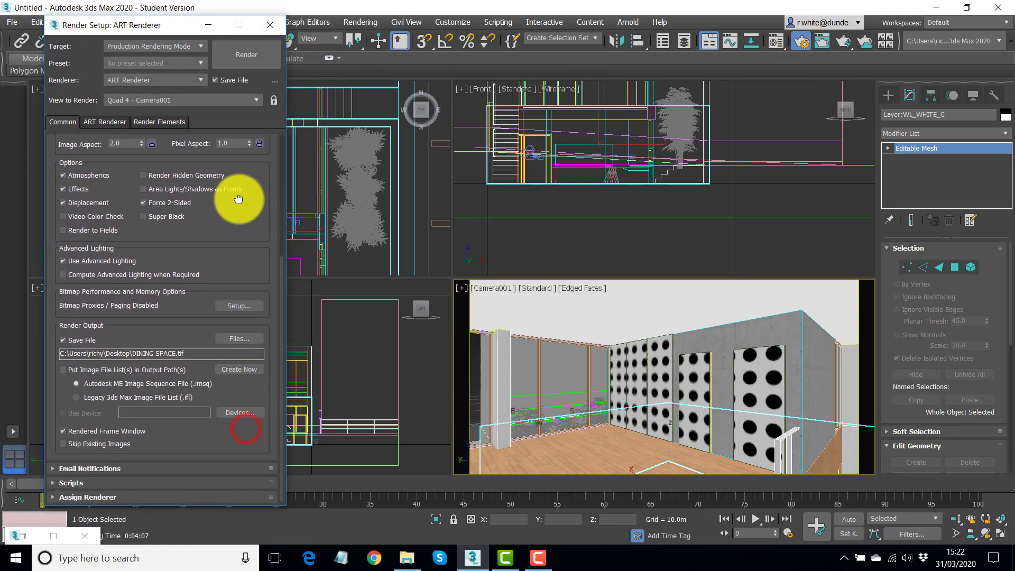
pyautogui.click(233, 336)
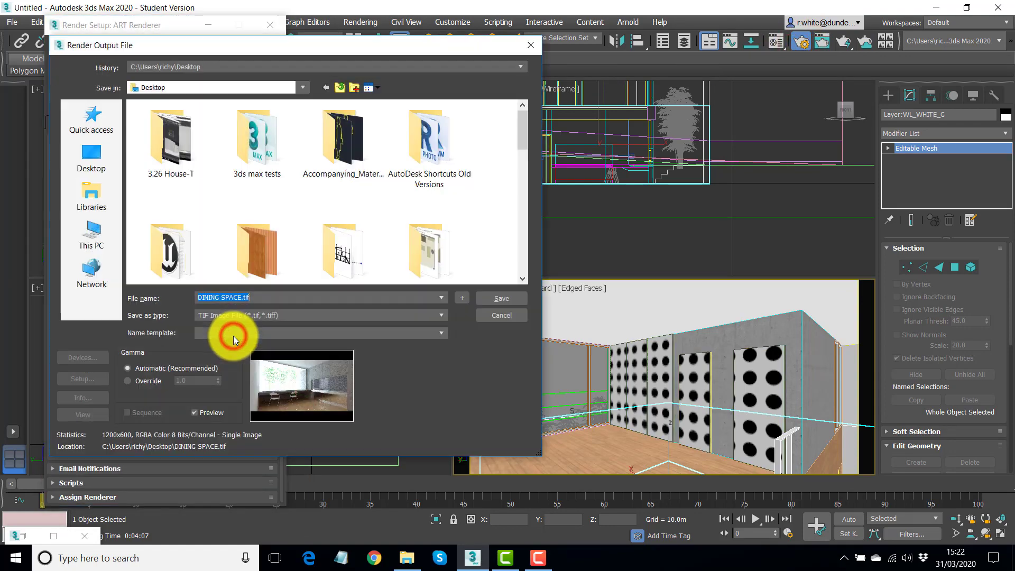
pyautogui.moveTo(521, 138); pyautogui.dragTo(521, 273)
pyautogui.click(424, 155)
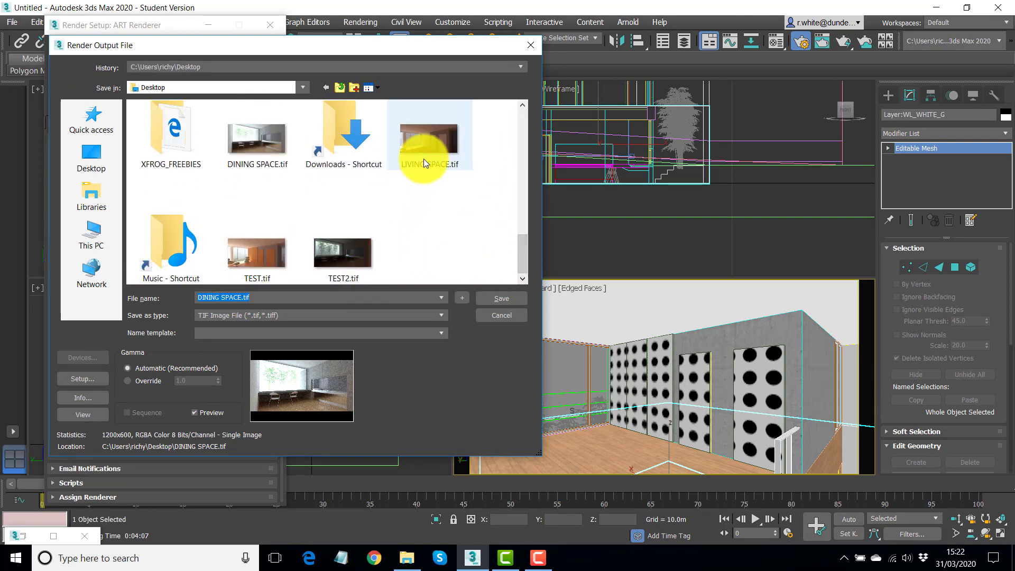
pyautogui.click(501, 297)
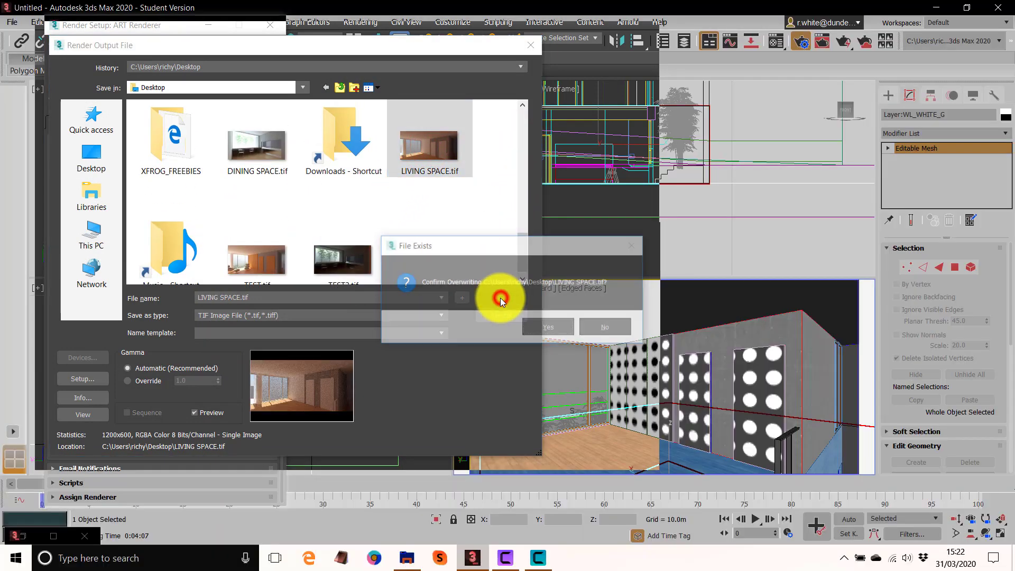
pyautogui.click(547, 326)
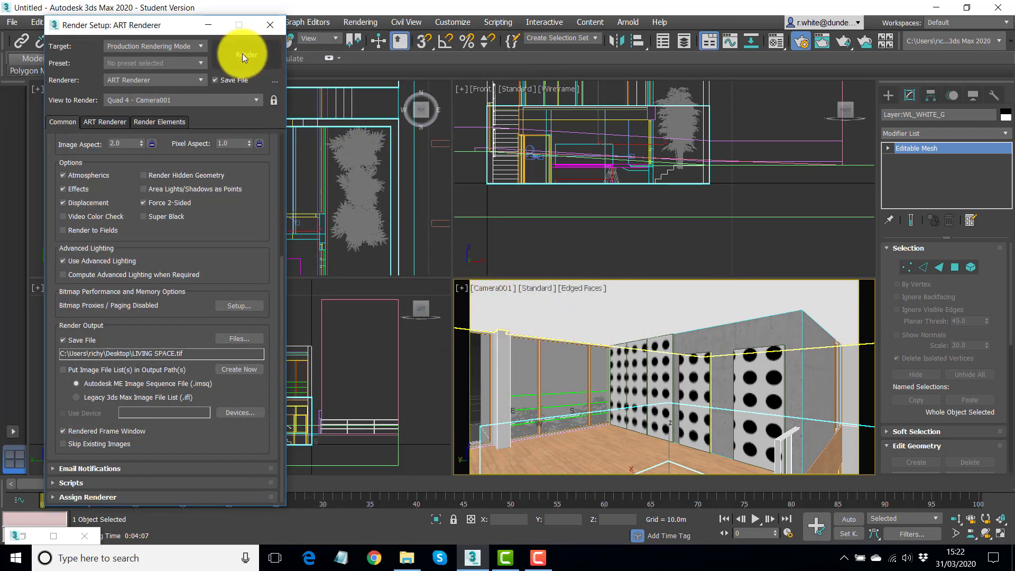
# Render the Camera001 view, overwriting LIVING SPACE.tif, and close the rendered frame window.
pyautogui.click(242, 55)
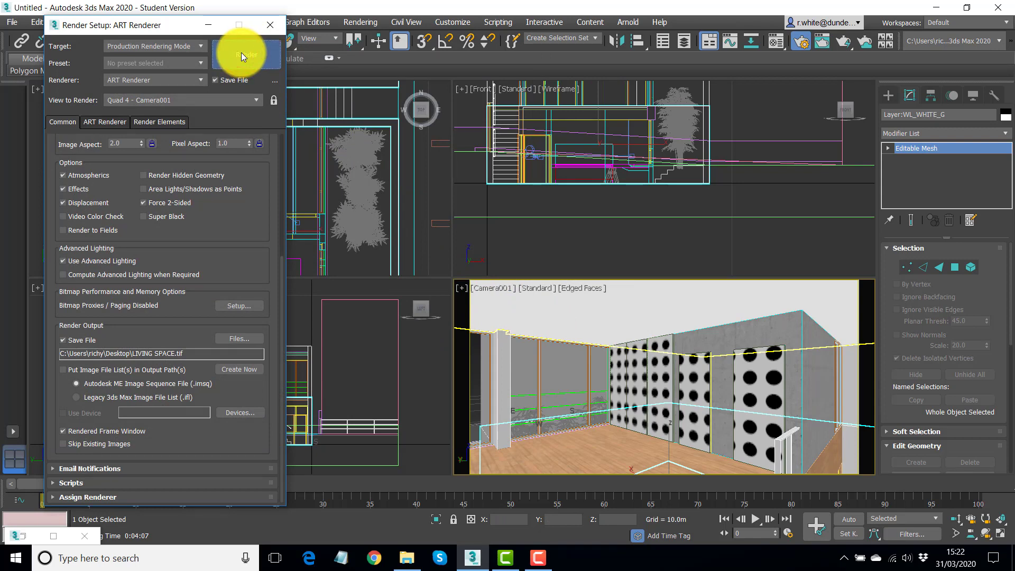
pyautogui.click(473, 293)
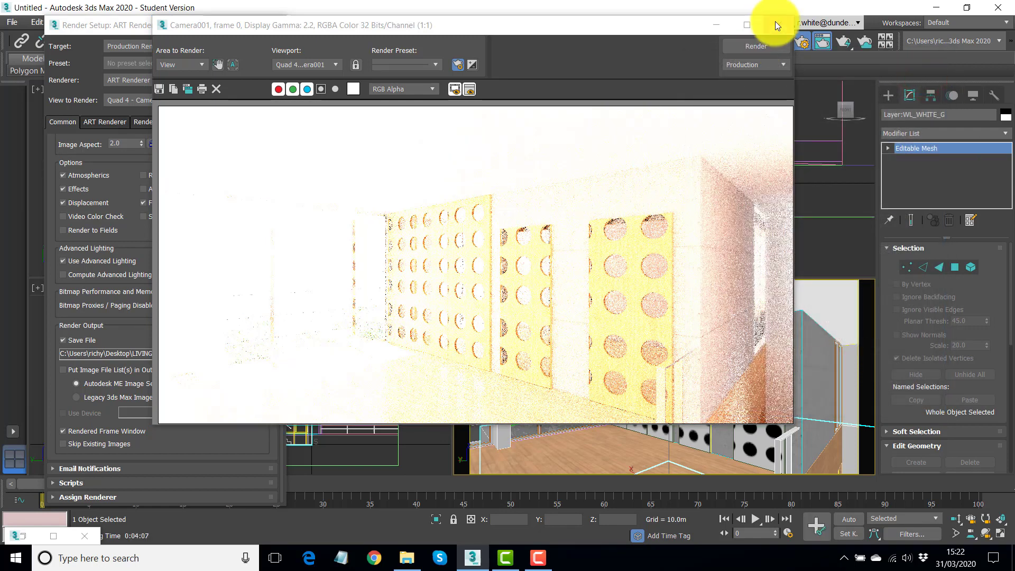
pyautogui.click(781, 24)
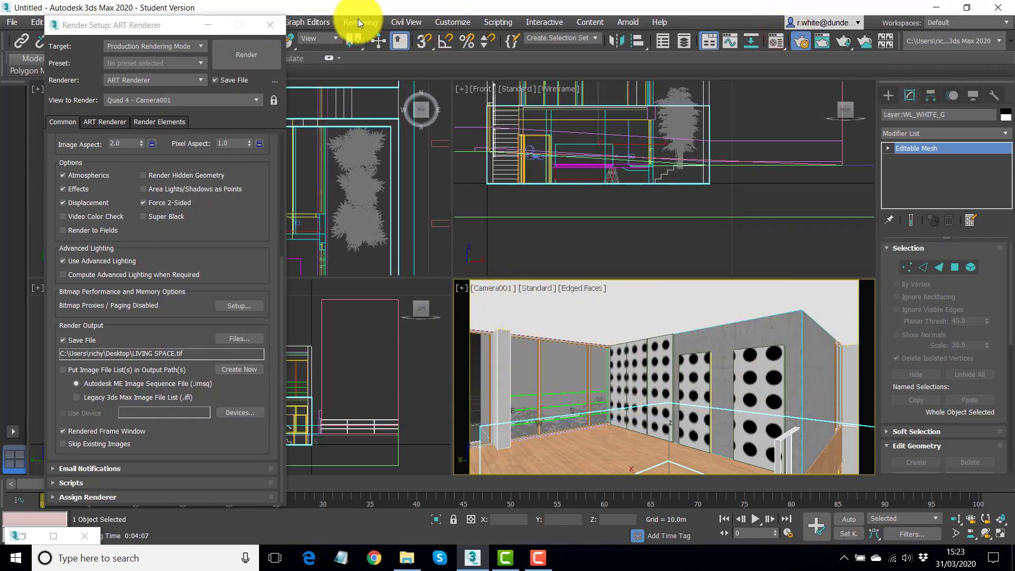
# Set the global Exposure Value of the Physical Camera Exposure Control to 11 EV.
pyautogui.click(362, 22)
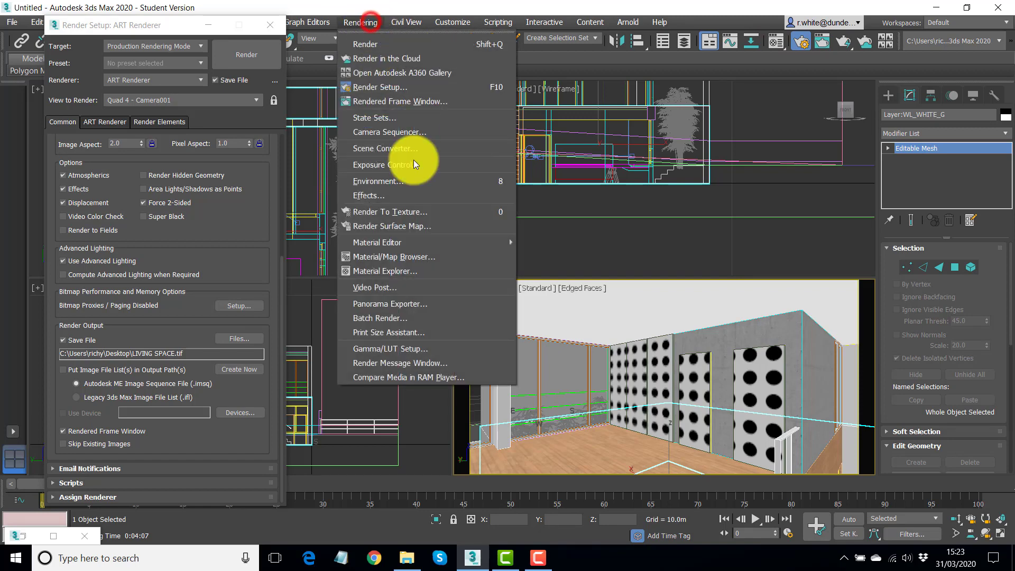
pyautogui.click(378, 165)
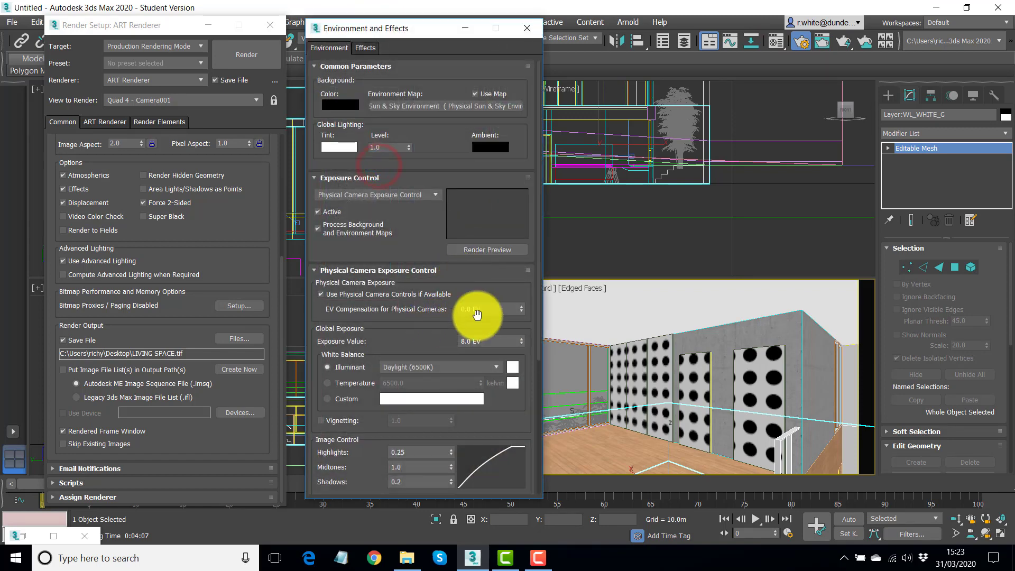
pyautogui.doubleClick(474, 341)
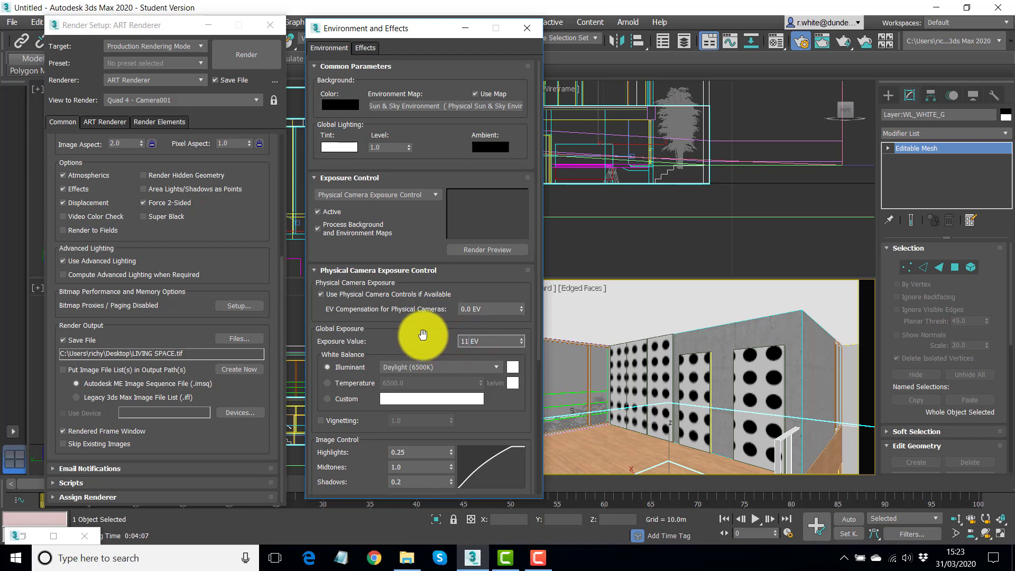
pyautogui.write('11')
pyautogui.press('Return')
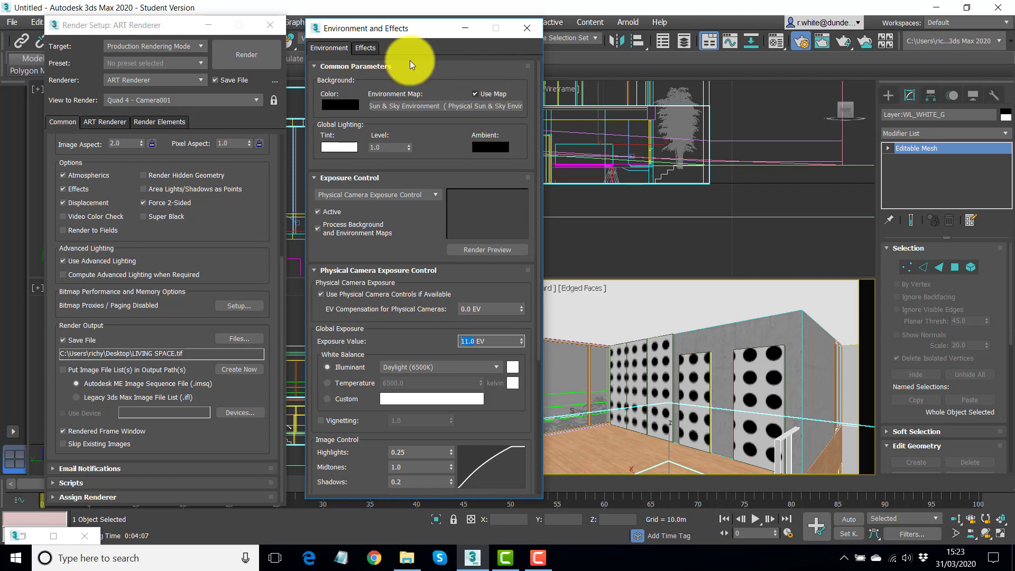
# Test-render Camera001 over LIVING SPACE.tif, cancel the render, and close the rendered frame and environment windows.
pyautogui.click(246, 54)
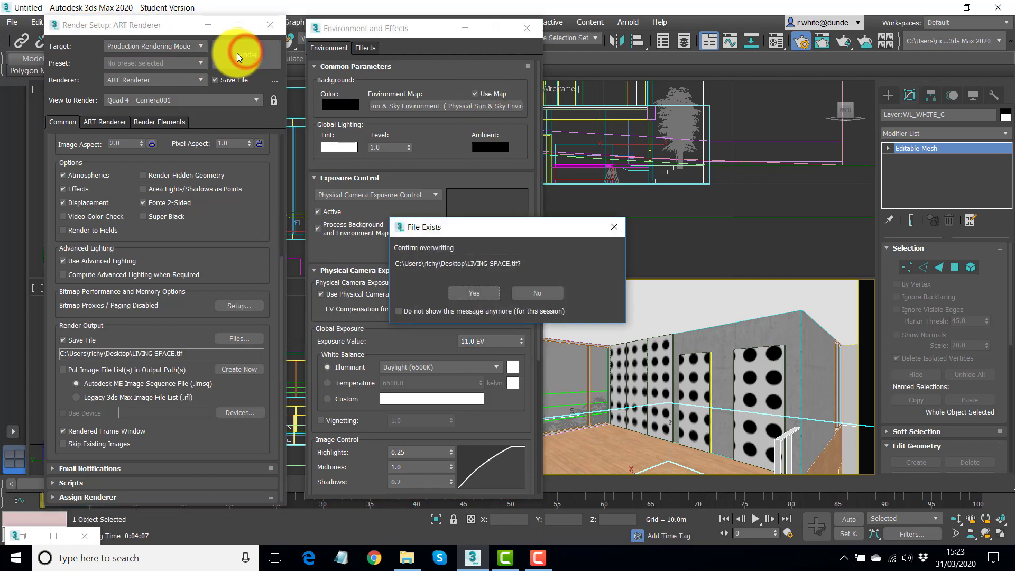
pyautogui.click(472, 293)
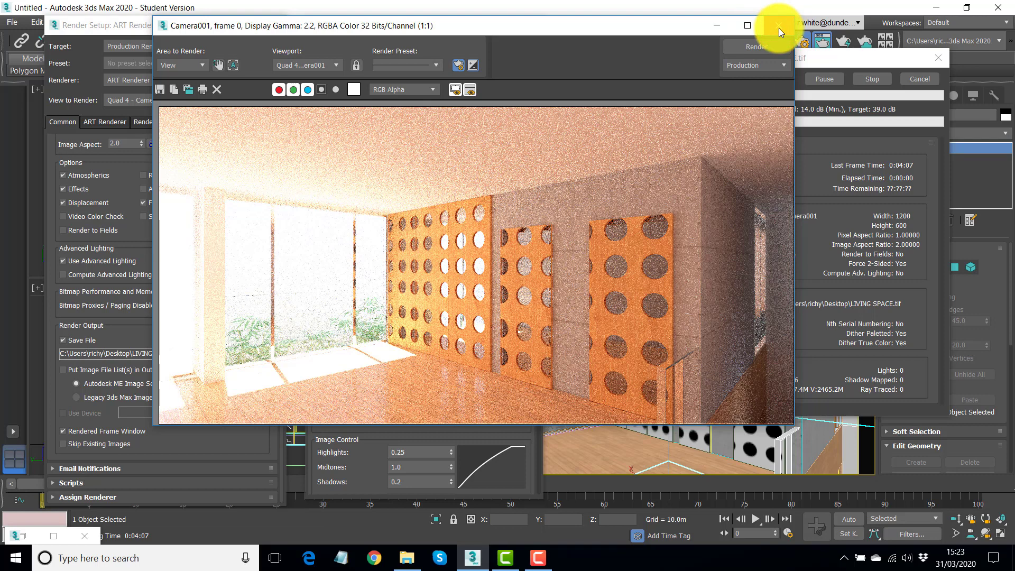
pyautogui.click(918, 79)
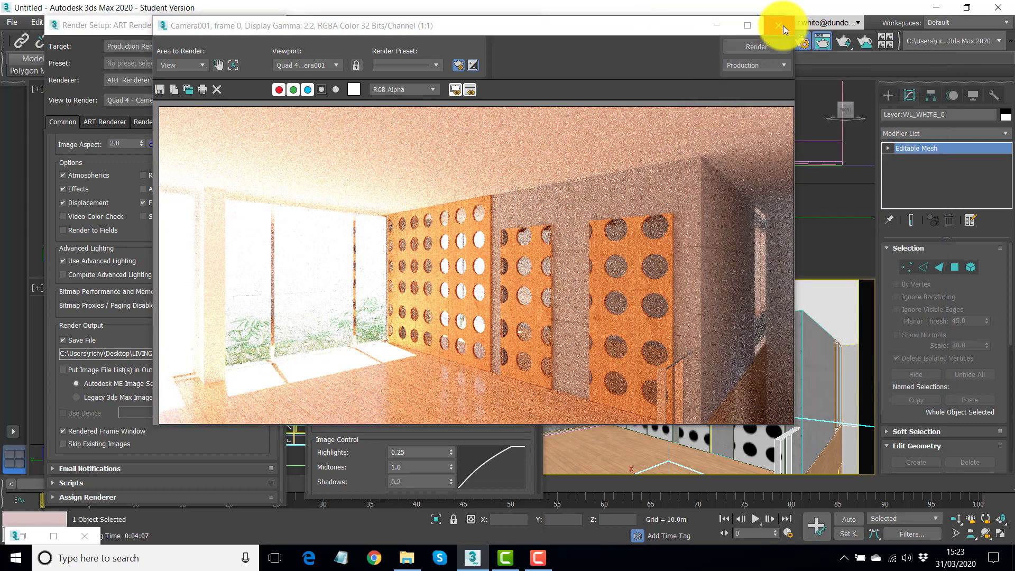
pyautogui.click(783, 26)
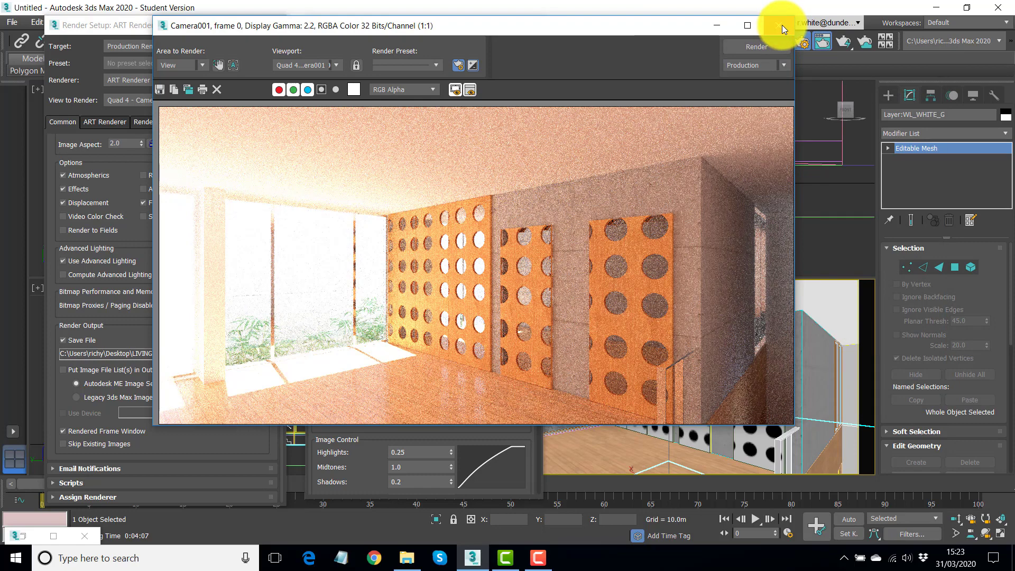
pyautogui.click(782, 26)
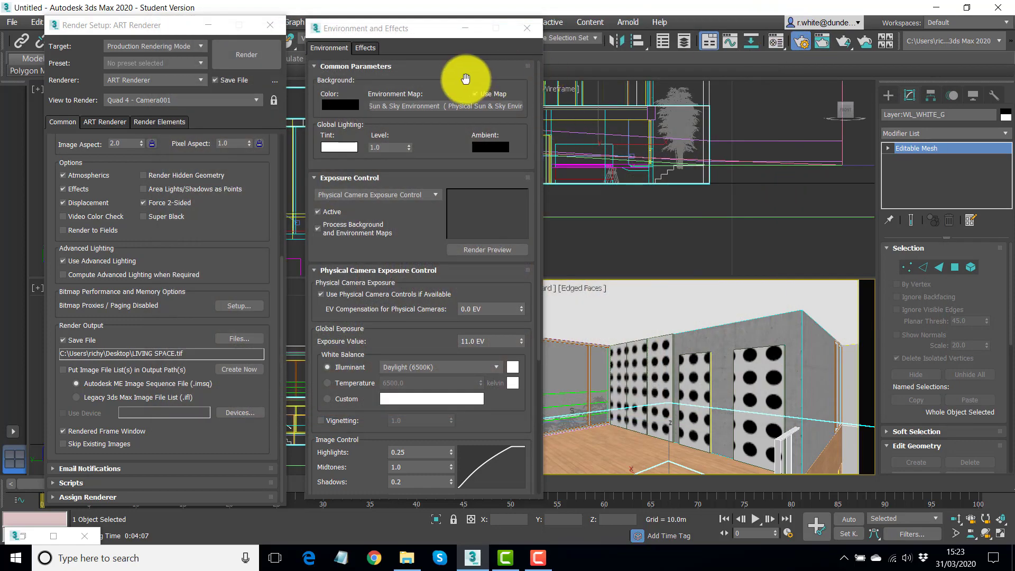
pyautogui.click(529, 32)
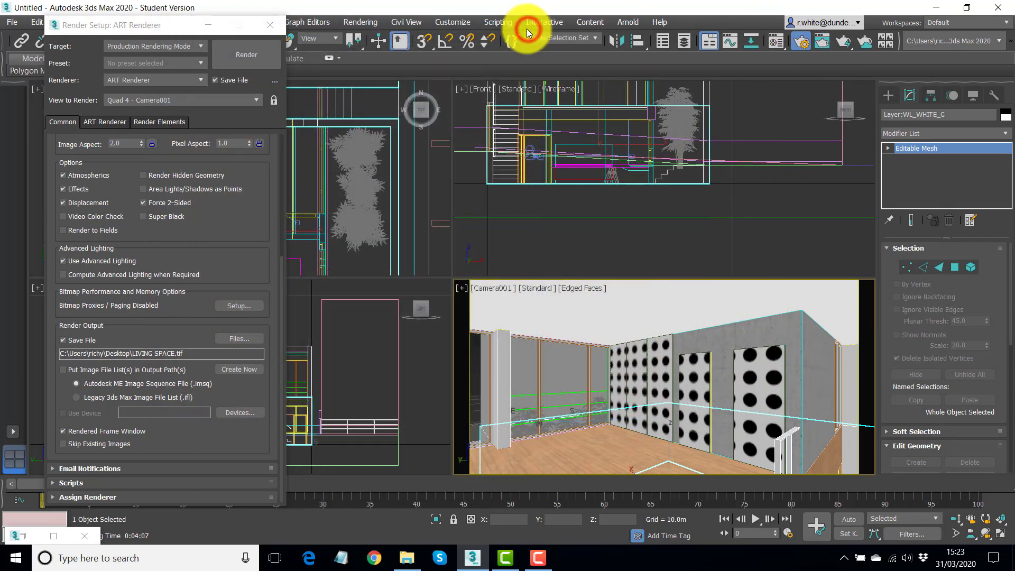
# Review the global Exposure Value in the exposure control settings, and close the environment and render setup windows.
pyautogui.click(366, 23)
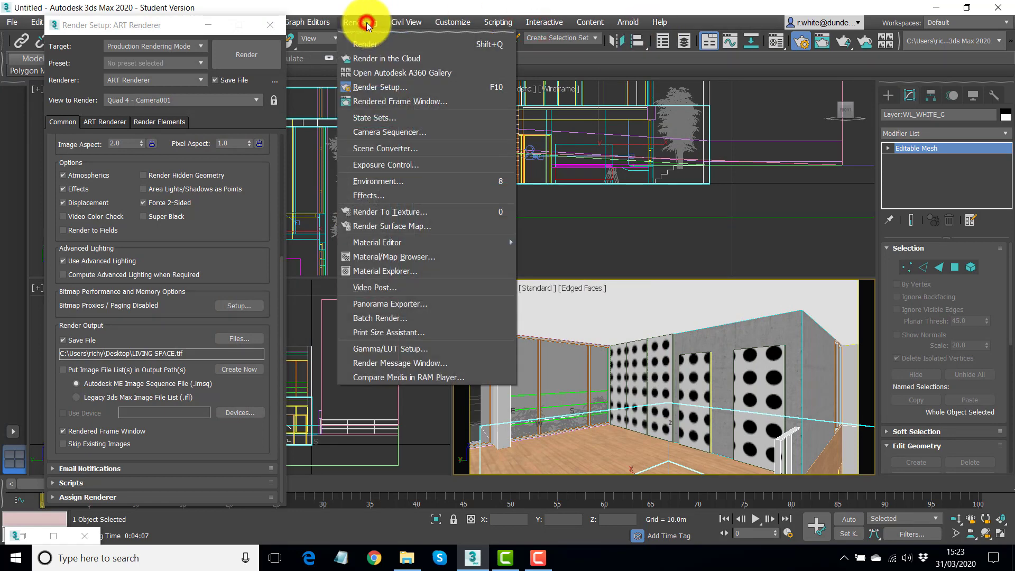
pyautogui.click(384, 166)
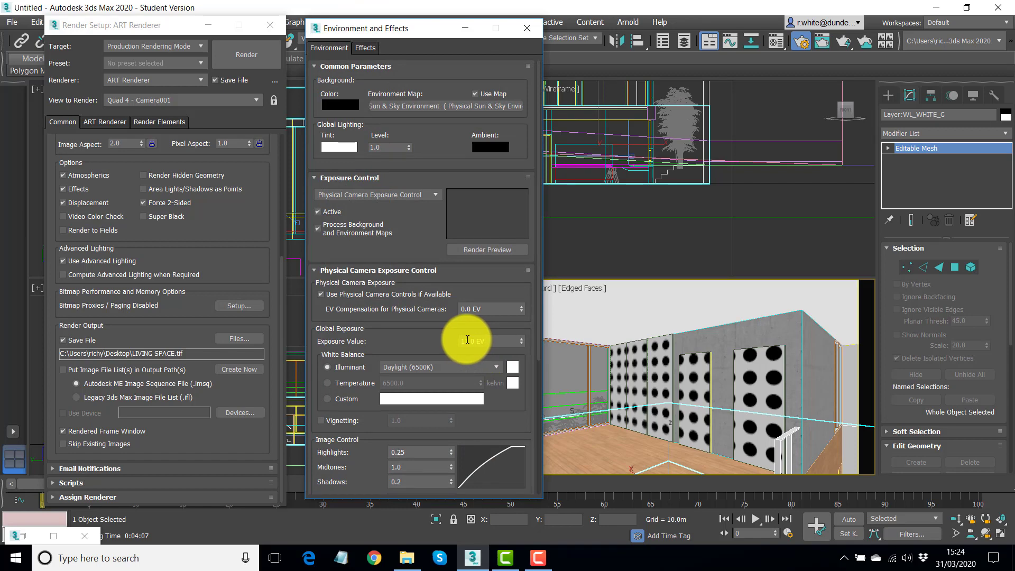
pyautogui.click(465, 340)
pyautogui.click(471, 340)
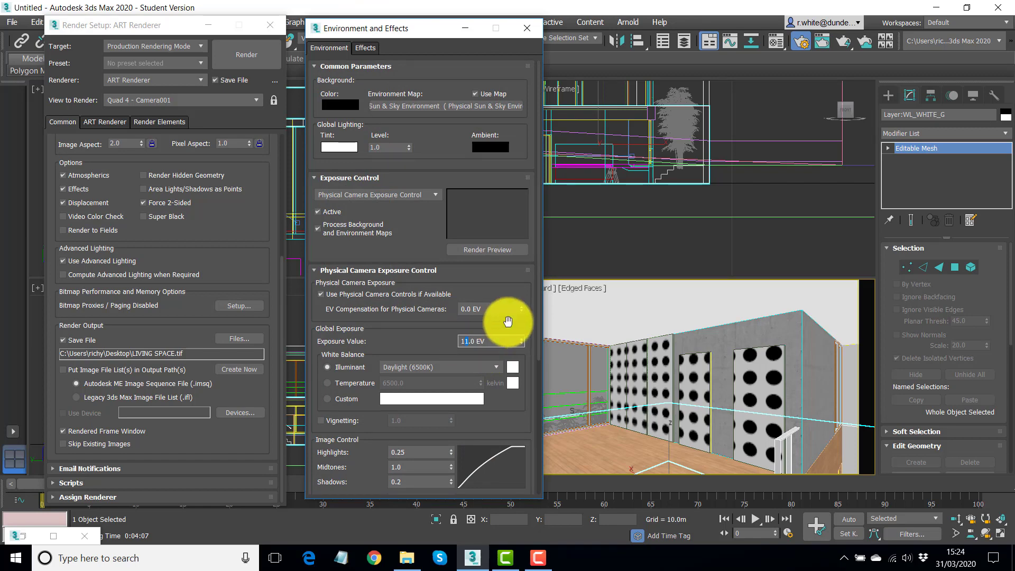
pyautogui.click(527, 29)
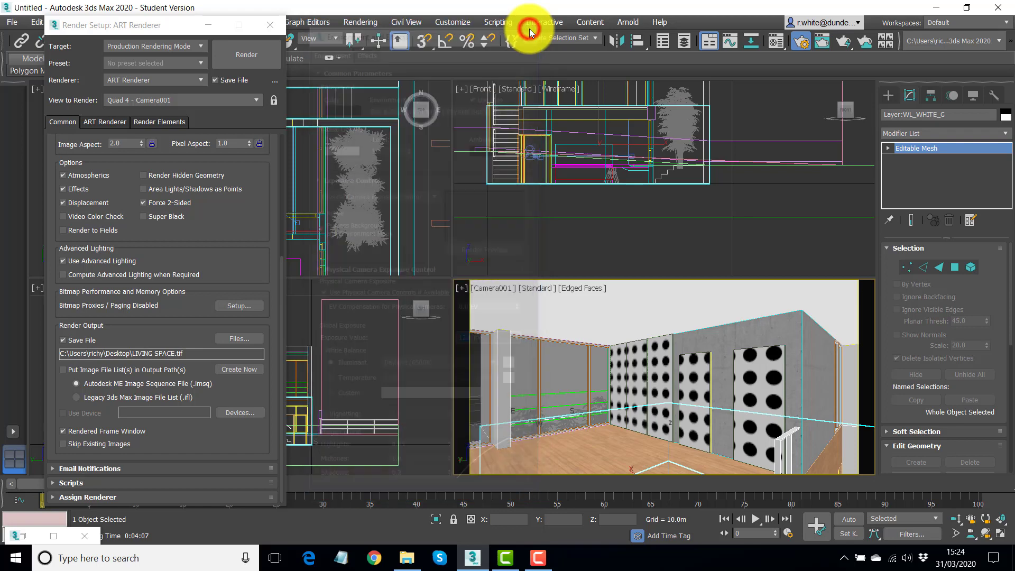
pyautogui.click(269, 26)
# Clear the DOORS material's Cutout map by copying an empty map over it, and show the wood texture on the doors in the viewport.
pyautogui.click(777, 42)
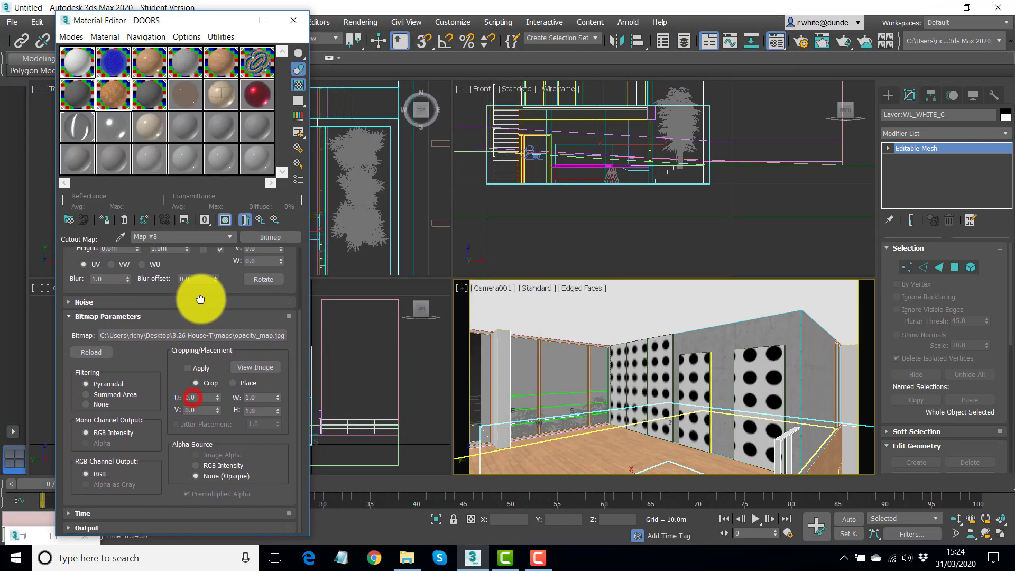
pyautogui.click(259, 221)
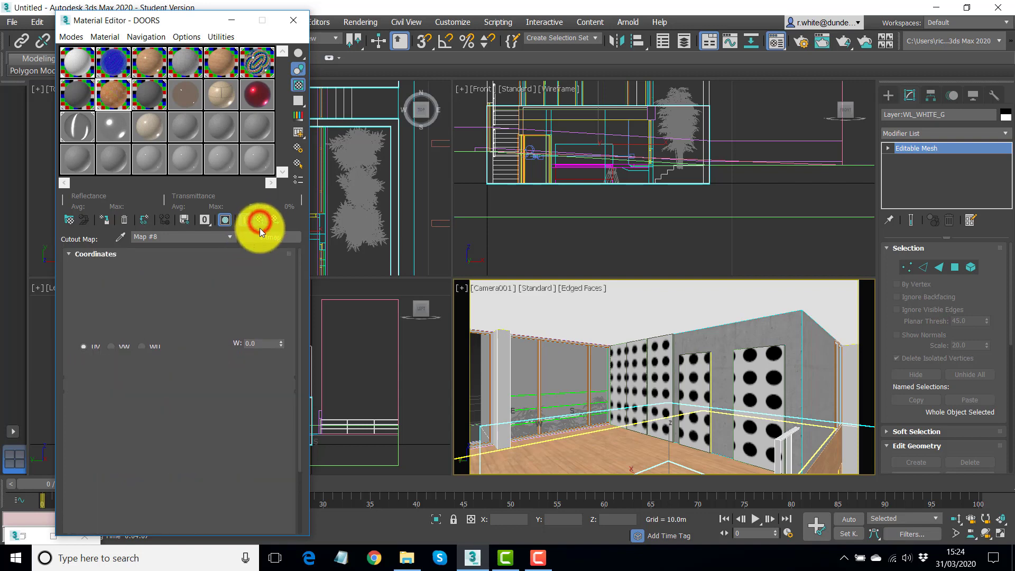
pyautogui.moveTo(191, 464); pyautogui.dragTo(204, 211)
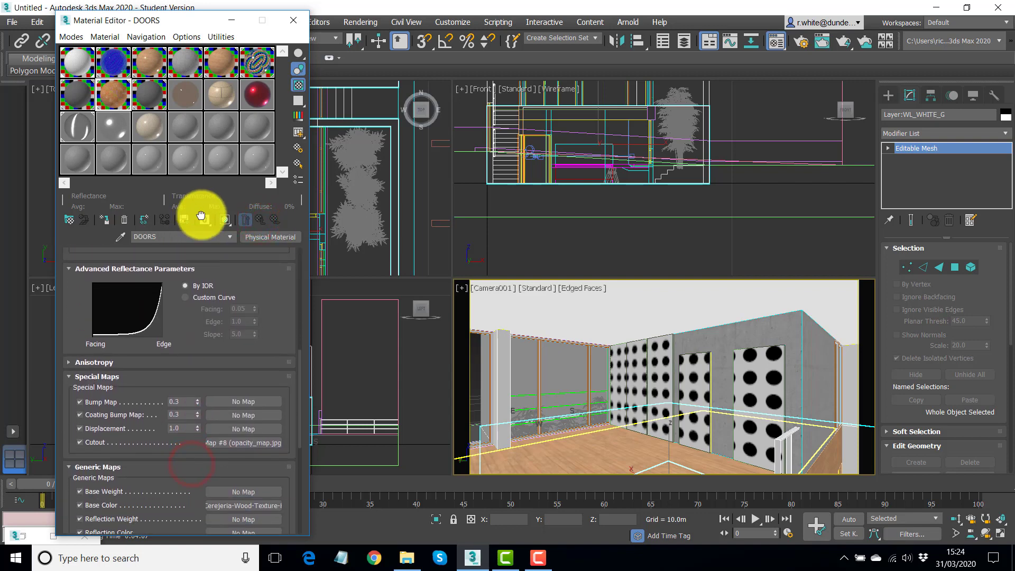
pyautogui.click(229, 427)
pyautogui.moveTo(230, 428); pyautogui.dragTo(231, 443)
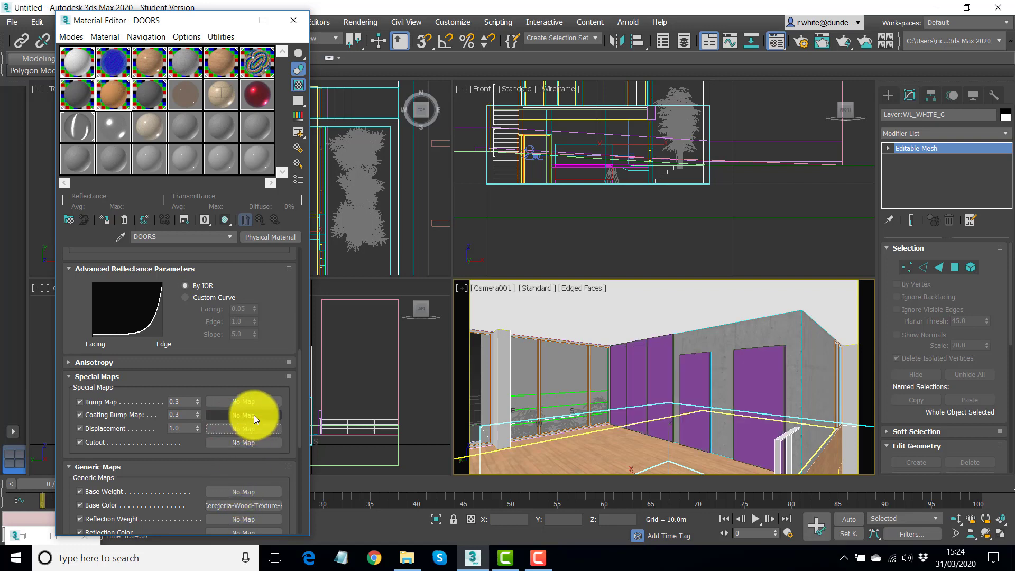
pyautogui.click(224, 218)
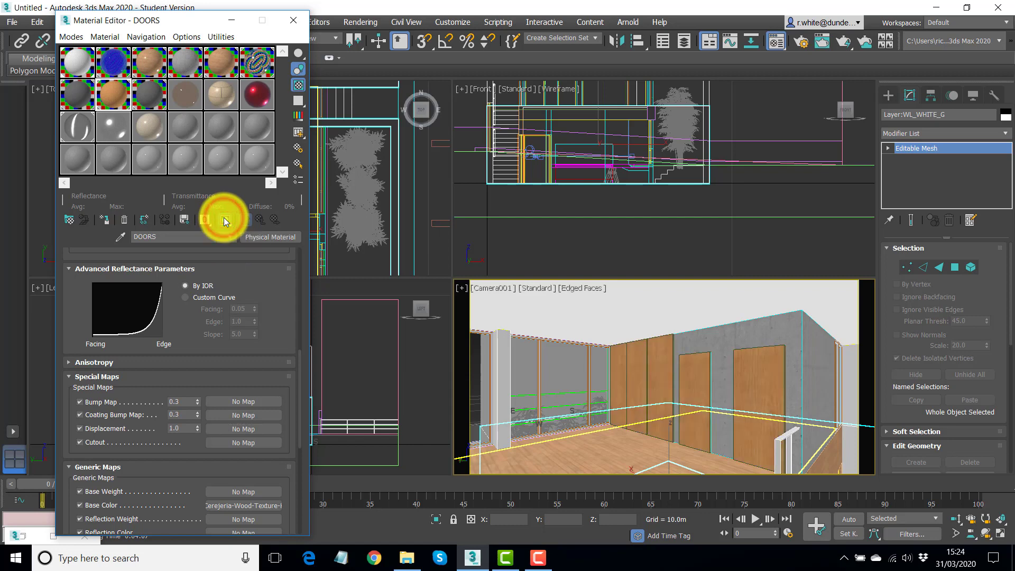
pyautogui.click(294, 21)
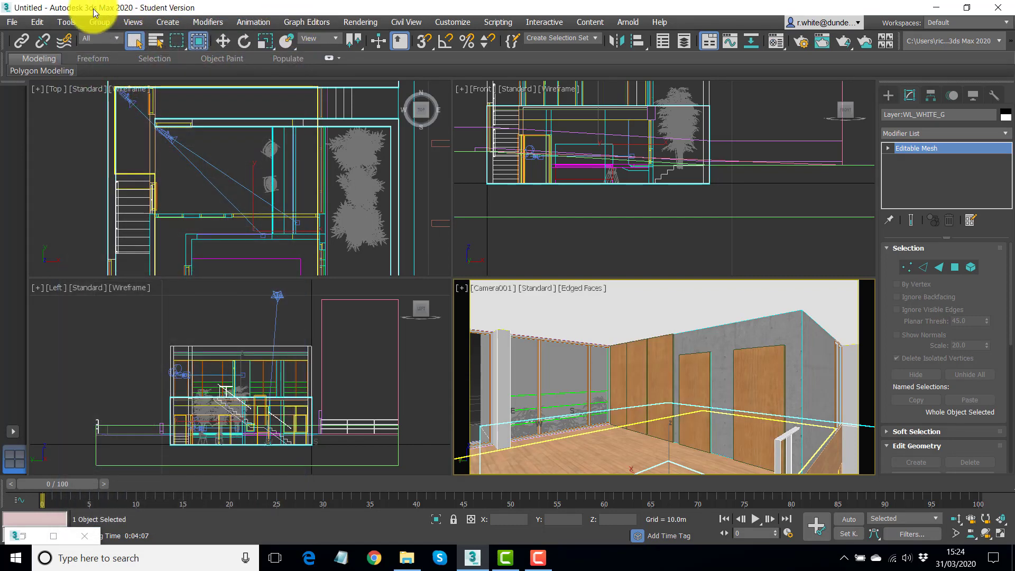
# Merge Archmodels_45_100_1, Recliners, Table and Chairs, and TPhotometricLight001 to 005 from House-T Extras.max into the scene.
pyautogui.click(12, 21)
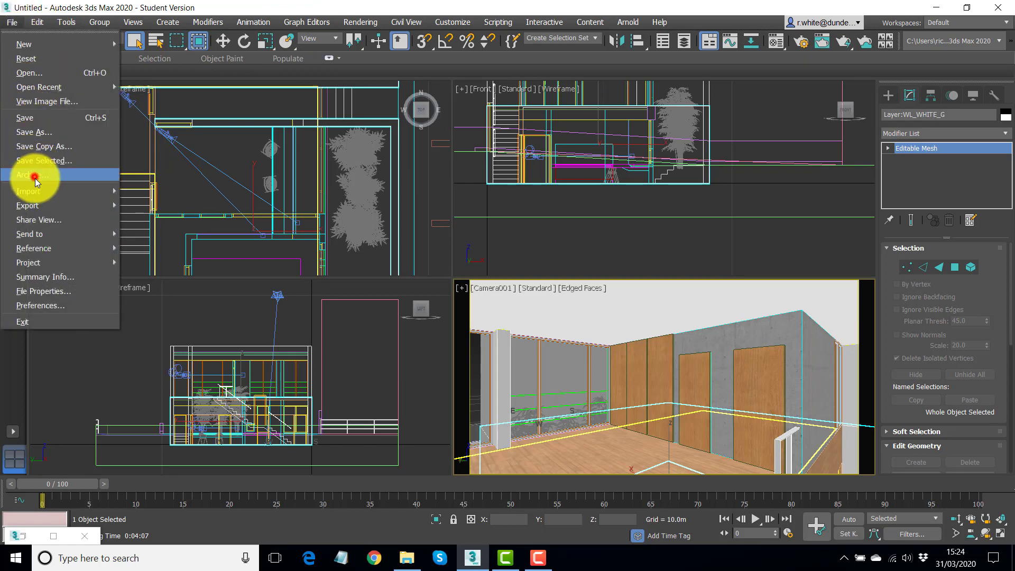
pyautogui.moveTo(37, 188)
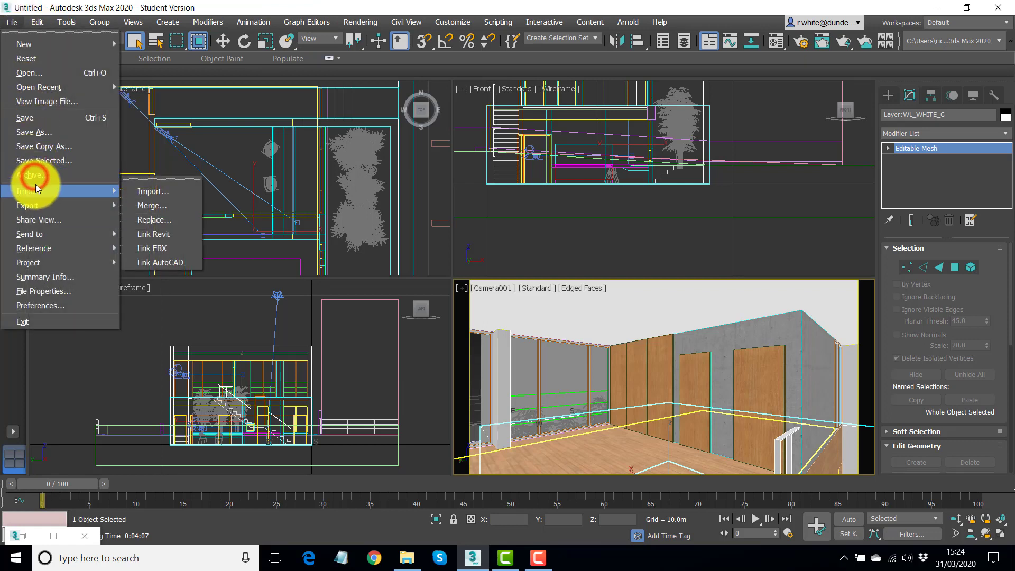
pyautogui.click(153, 205)
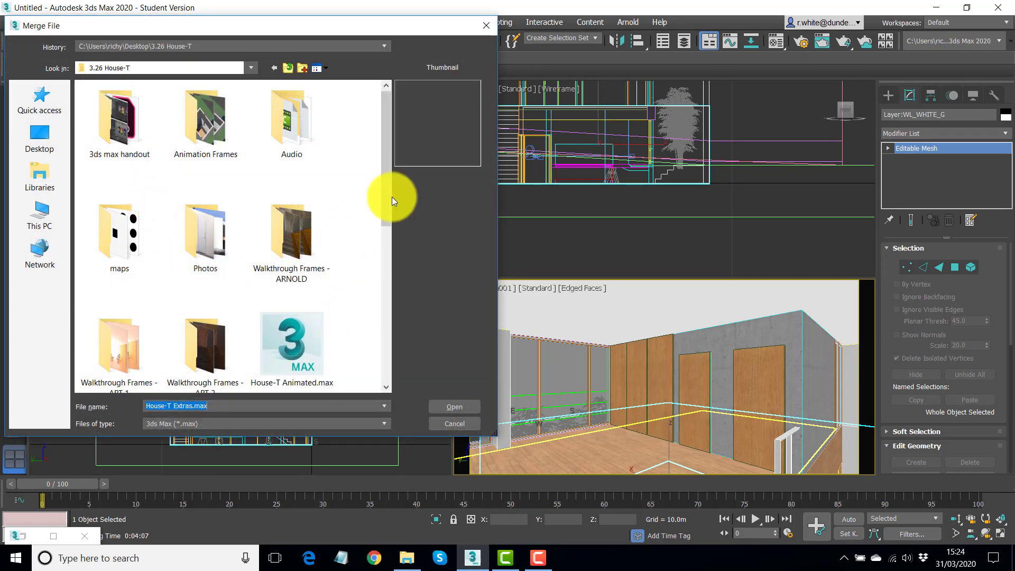
pyautogui.moveTo(383, 189); pyautogui.dragTo(380, 240)
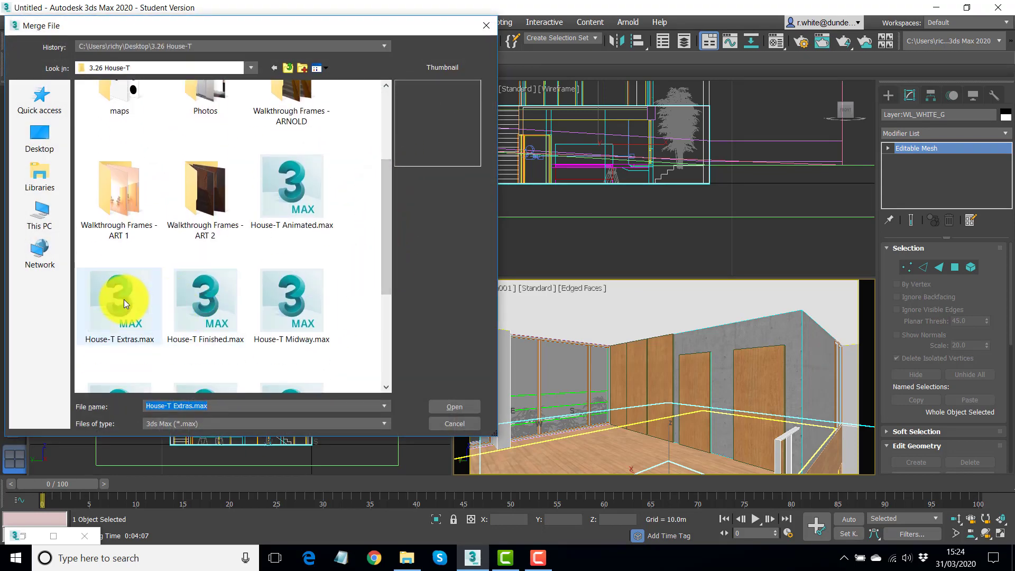
pyautogui.doubleClick(124, 299)
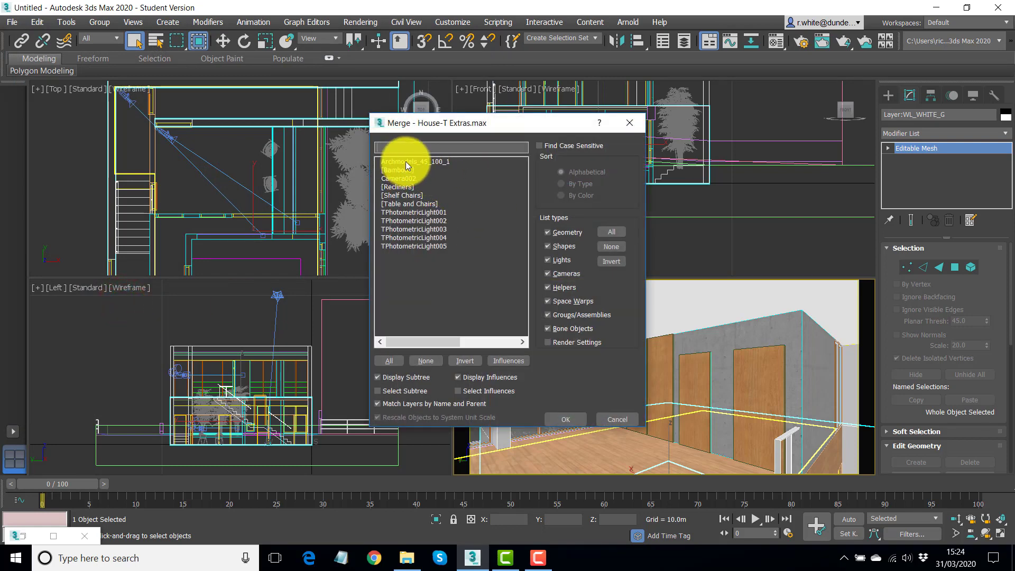
pyautogui.click(405, 161)
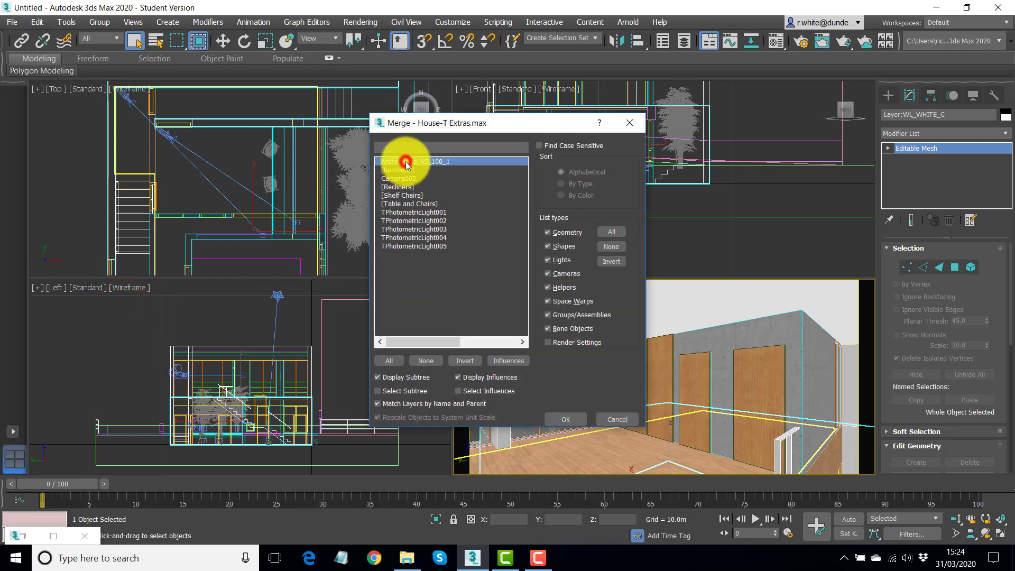
pyautogui.keyDown('ctrl'); pyautogui.click(393, 187); pyautogui.keyUp('ctrl')
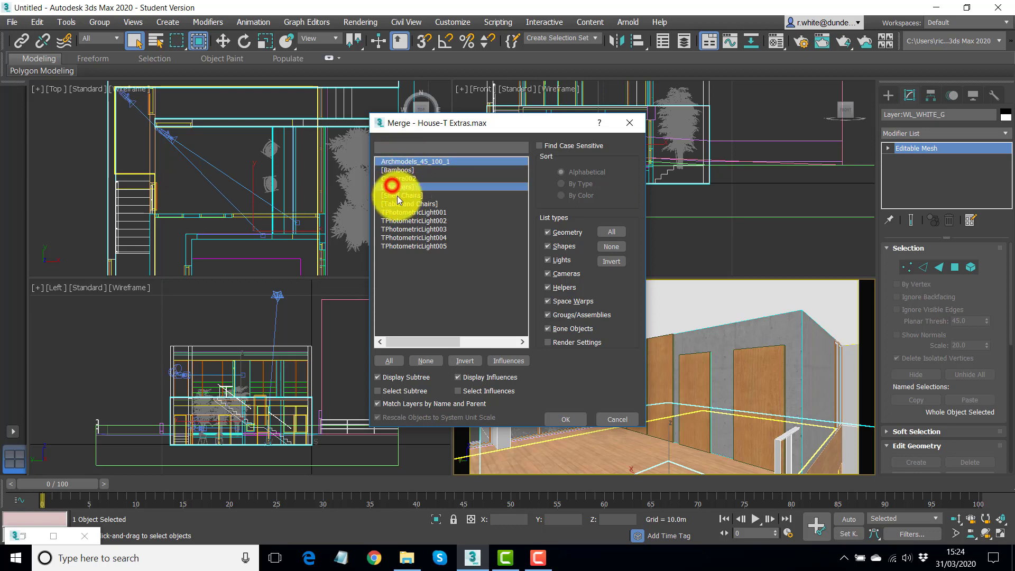
pyautogui.keyDown('ctrl'); pyautogui.click(402, 205); pyautogui.keyUp('ctrl')
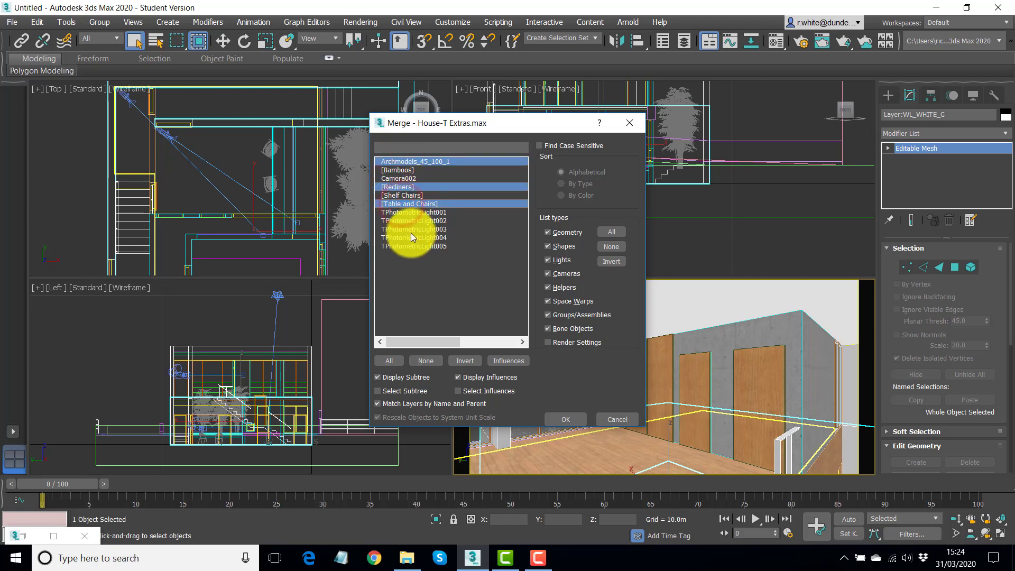
pyautogui.keyDown('ctrl'); pyautogui.moveTo(452, 268); pyautogui.dragTo(396, 212); pyautogui.keyUp('ctrl')
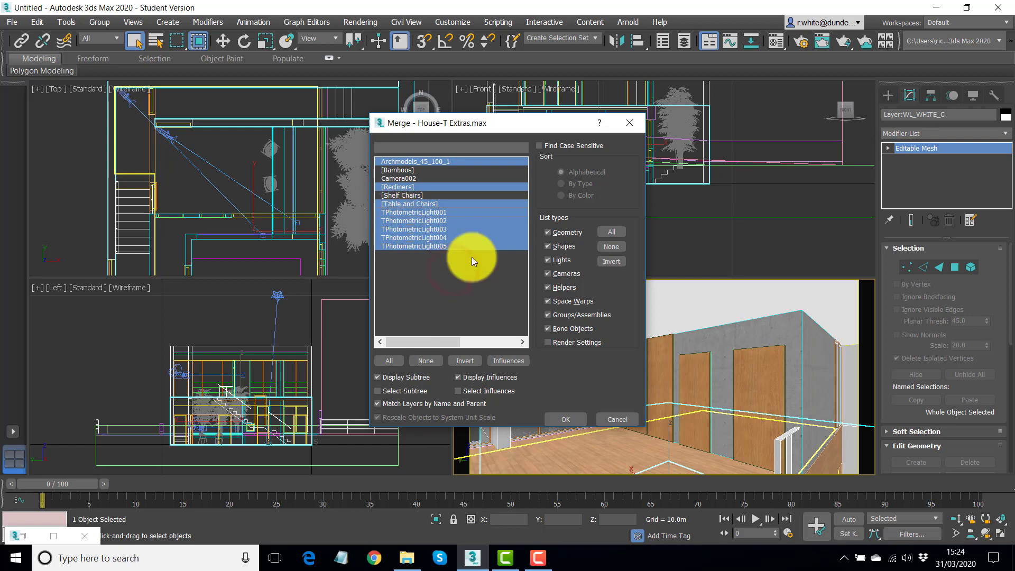
pyautogui.click(569, 415)
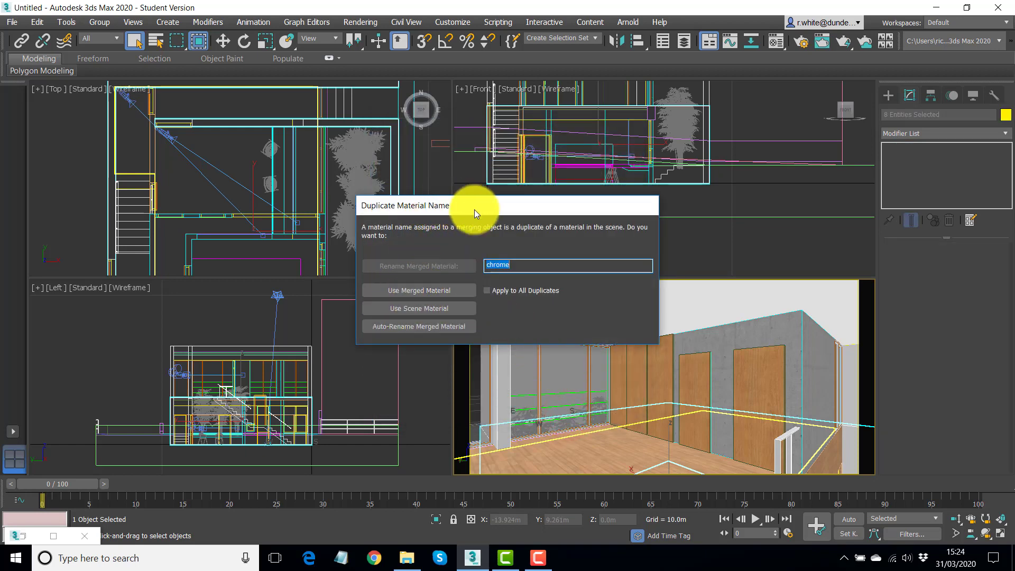
# Resolve the duplicate material names by keeping the scene versions of chrome and white matte for the merged objects.
pyautogui.moveTo(493, 209); pyautogui.dragTo(465, 192)
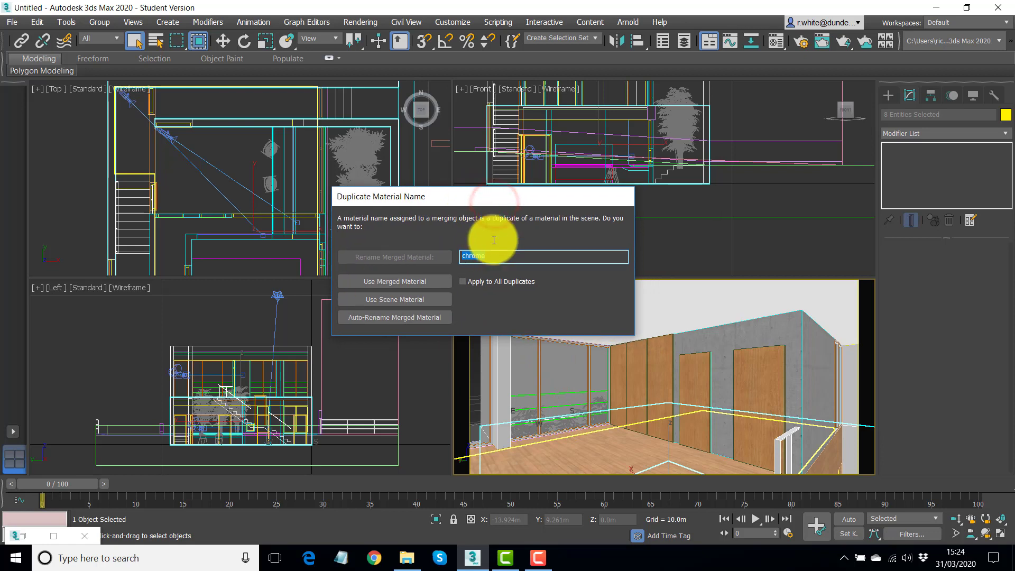
pyautogui.click(385, 301)
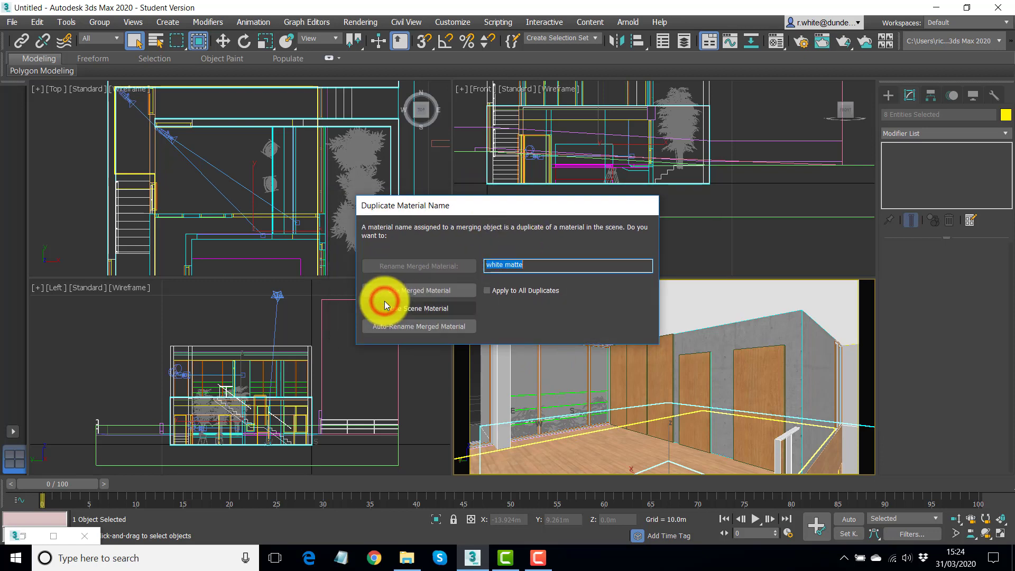
pyautogui.click(413, 308)
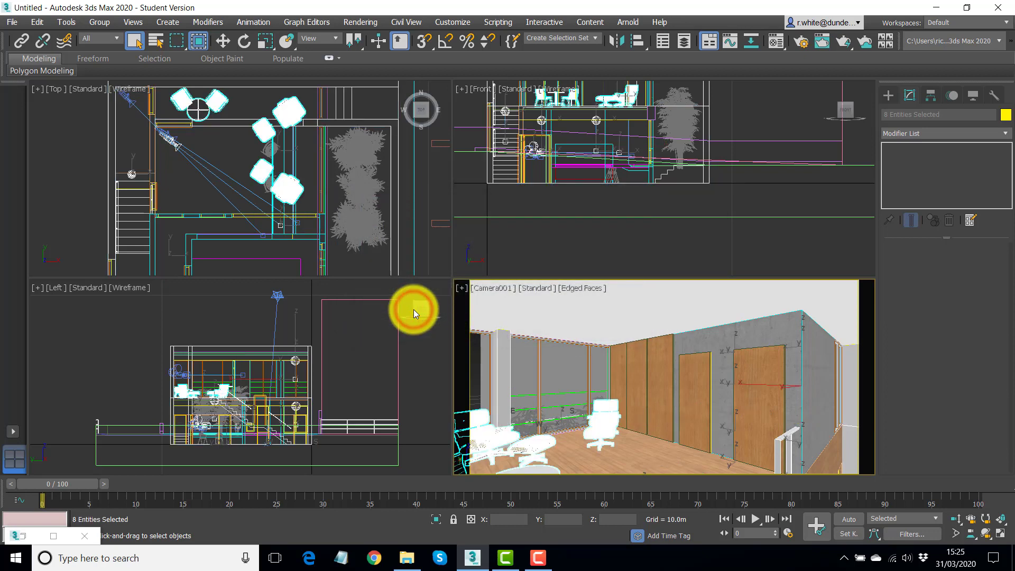
pyautogui.moveTo(584, 436); pyautogui.dragTo(587, 333)
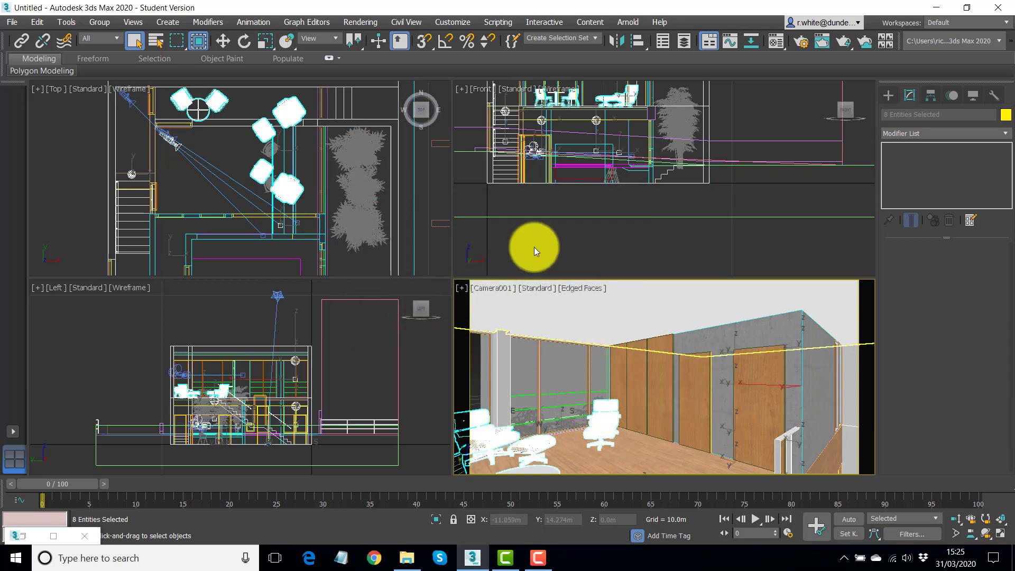
# Review the general, light distribution, color and intensity parameters of the merged photometric light beside the staircase.
pyautogui.click(87, 160)
pyautogui.click(133, 175)
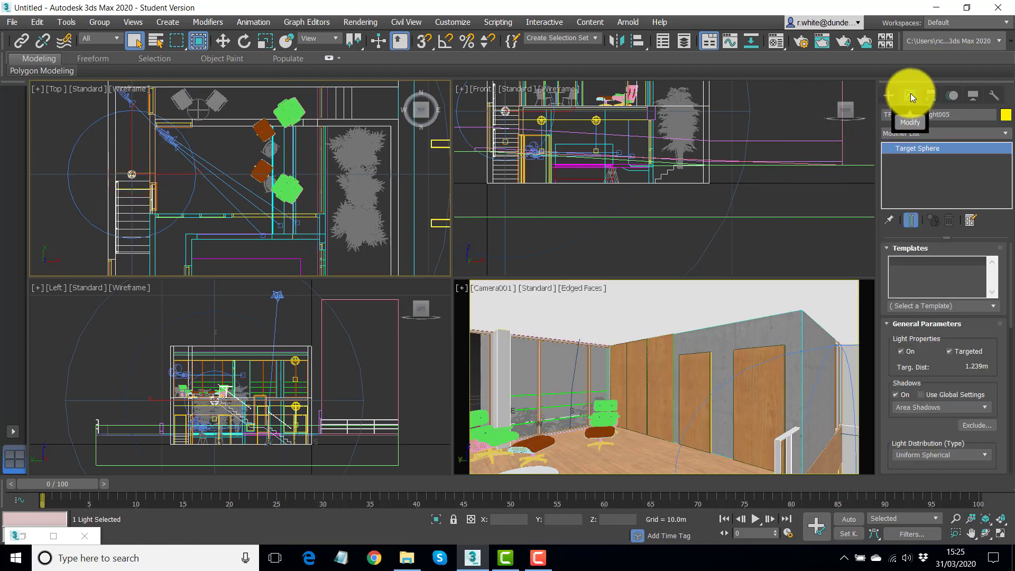
pyautogui.click(928, 435)
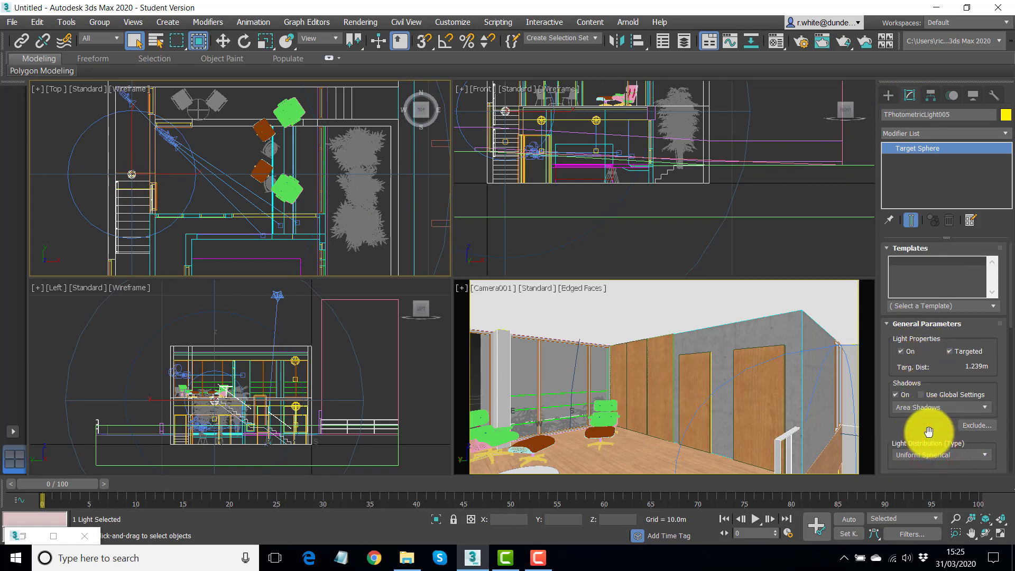
pyautogui.scroll(-2, 929, 432)
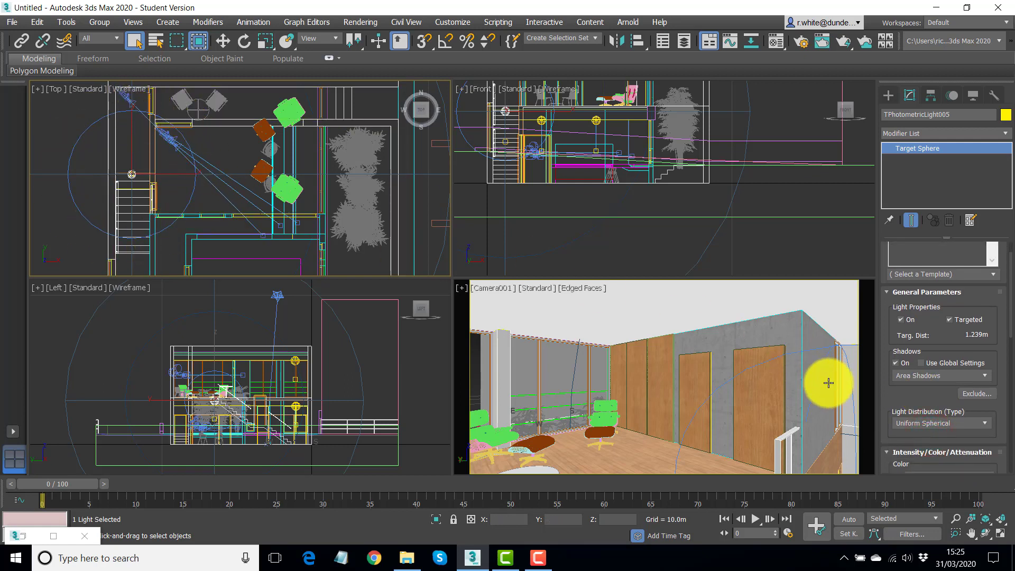
pyautogui.moveTo(902, 398); pyautogui.dragTo(913, 231)
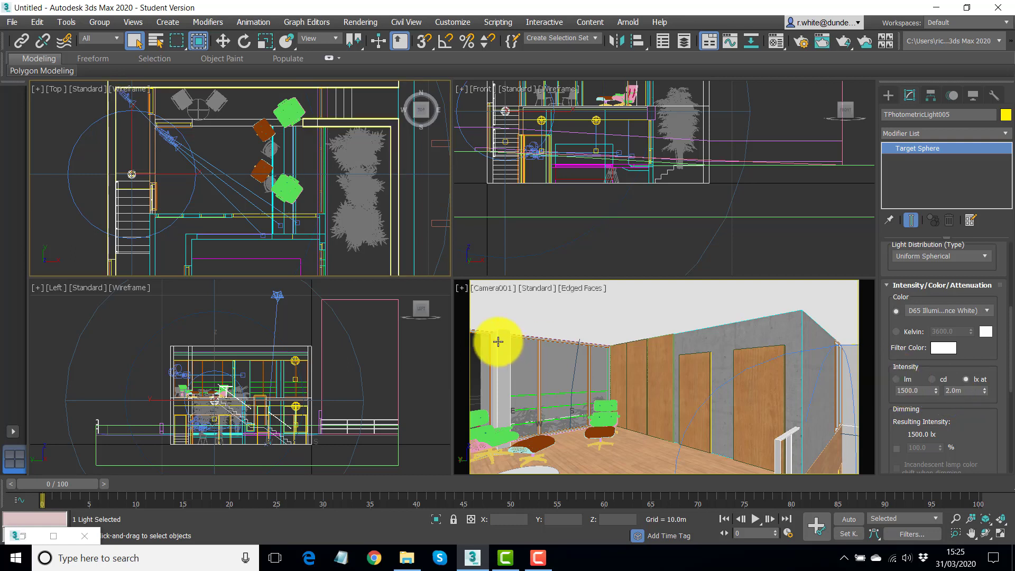
# Set the ART Renderer time limit to 10 minutes and render the Camera001 view, overwriting LIVING SPACE.tif.
pyautogui.click(460, 312)
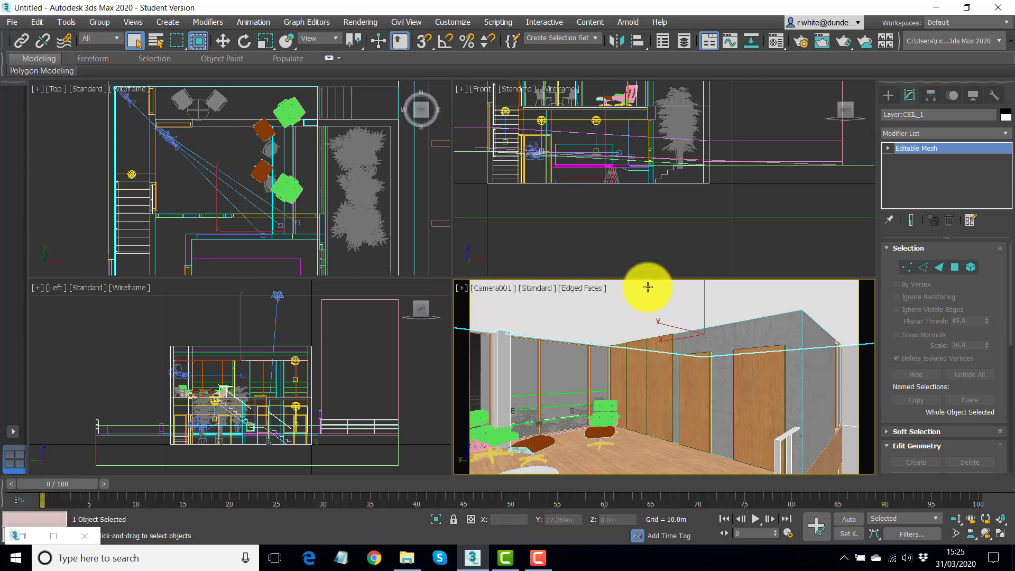
pyautogui.click(800, 43)
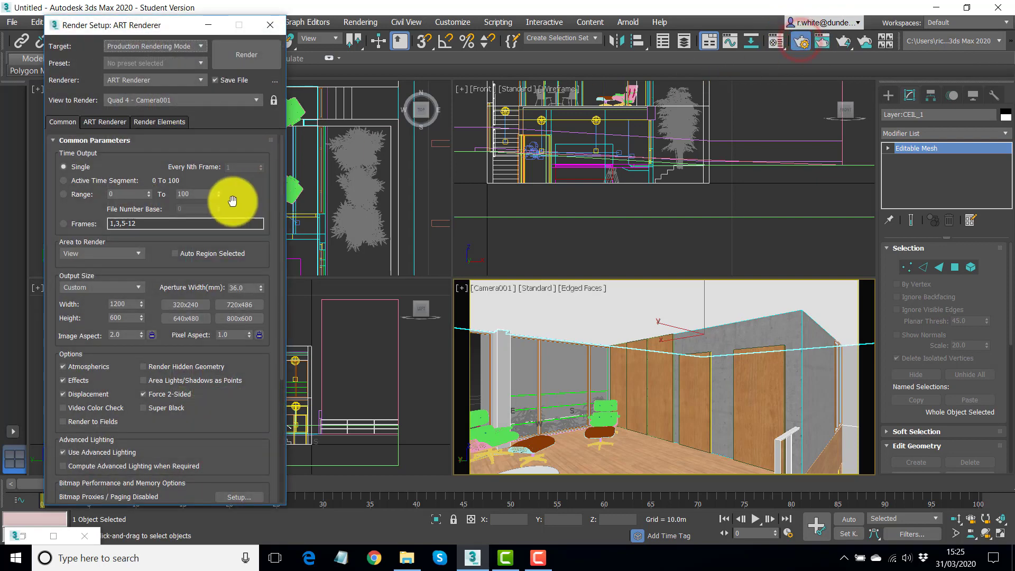
pyautogui.click(101, 120)
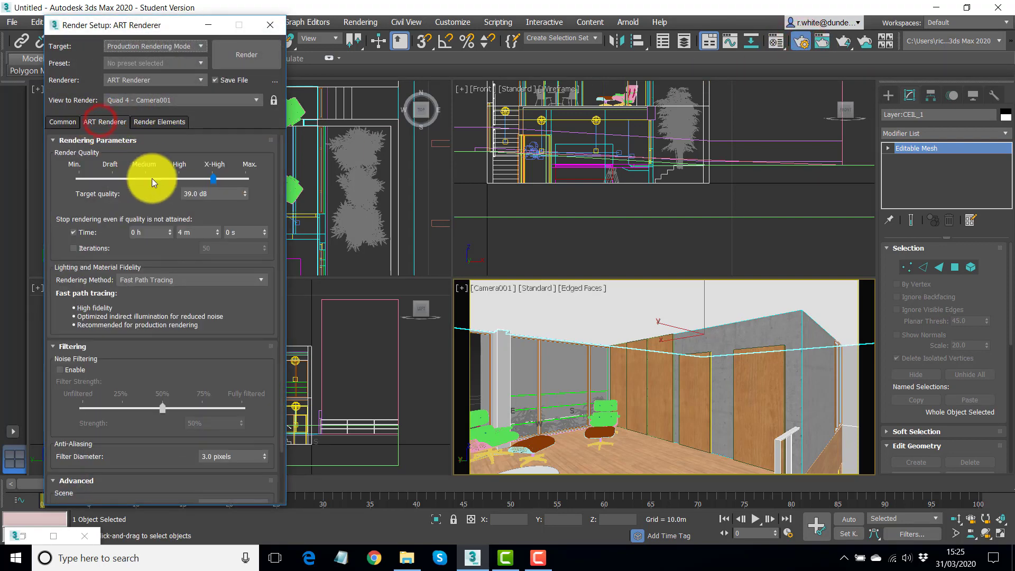
pyautogui.click(181, 233)
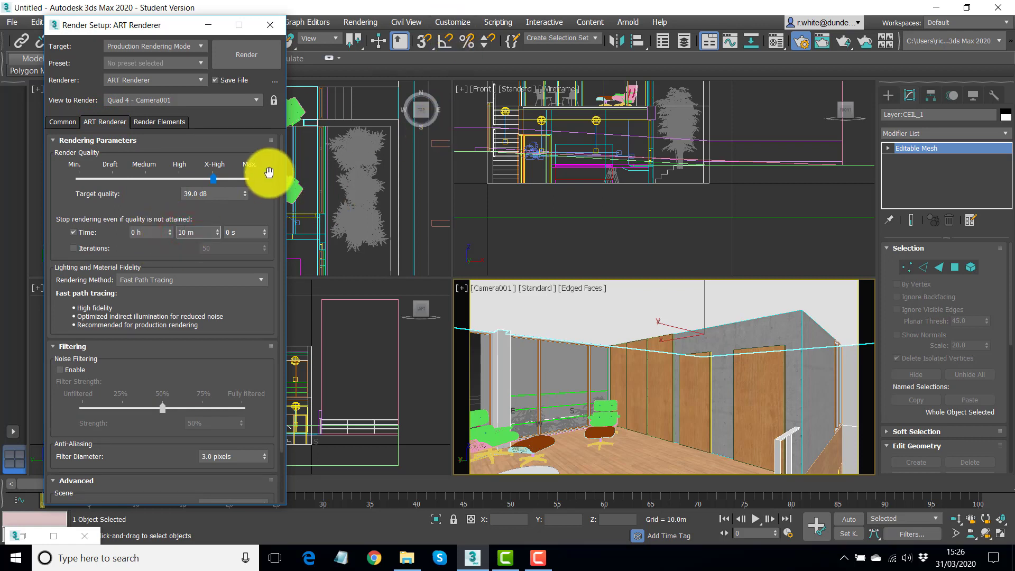
pyautogui.click(249, 52)
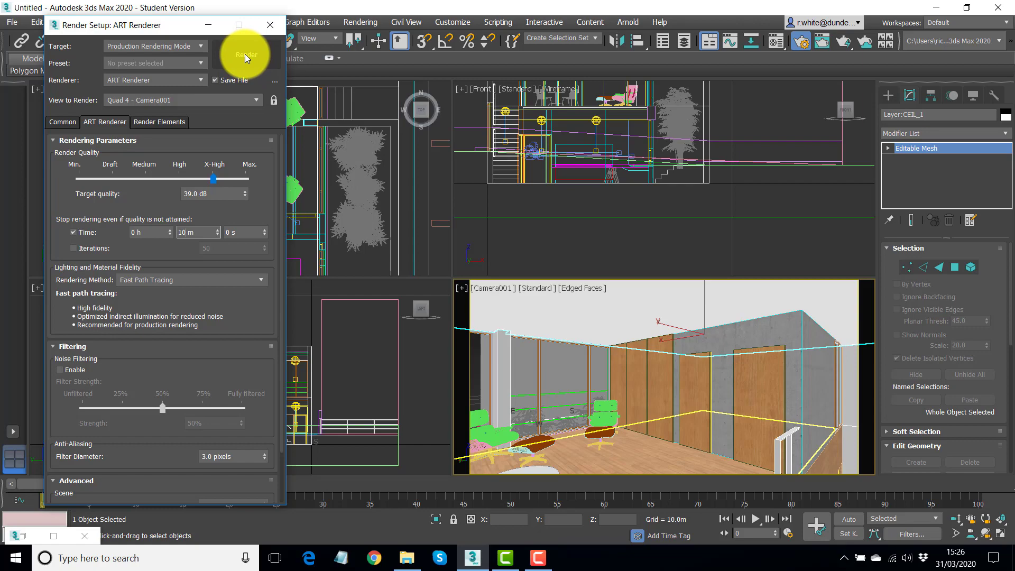
pyautogui.click(245, 53)
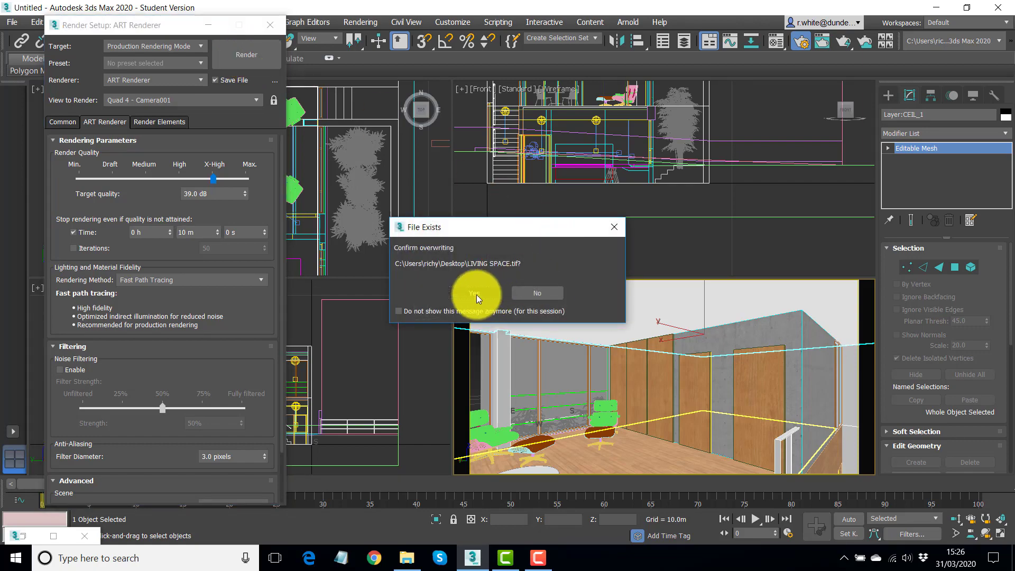
pyautogui.click(471, 292)
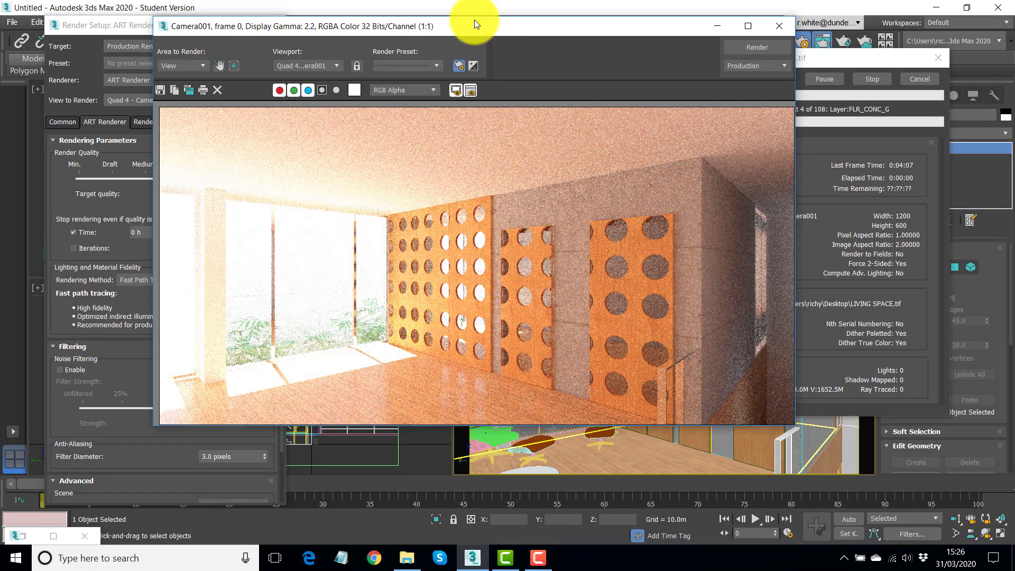